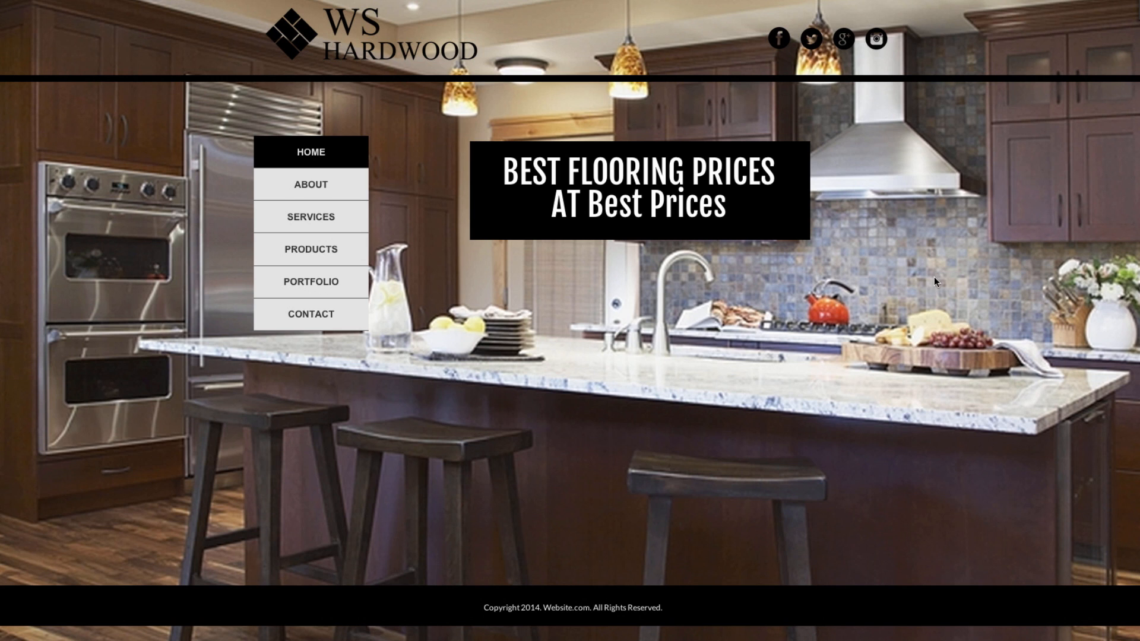
Browse the WS Hardwood sample site's About, Services, Products and Contact pages.
{"action": "left_click", "coordinate": [354, 196]}
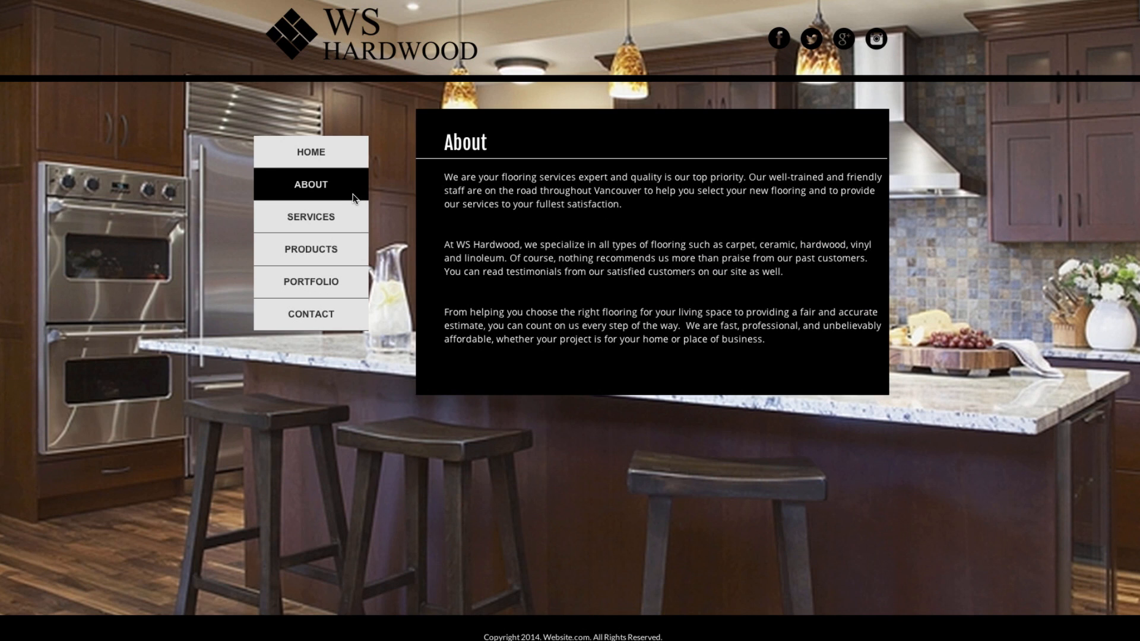
{"action": "left_click", "coordinate": [348, 220]}
{"action": "left_click", "coordinate": [339, 256]}
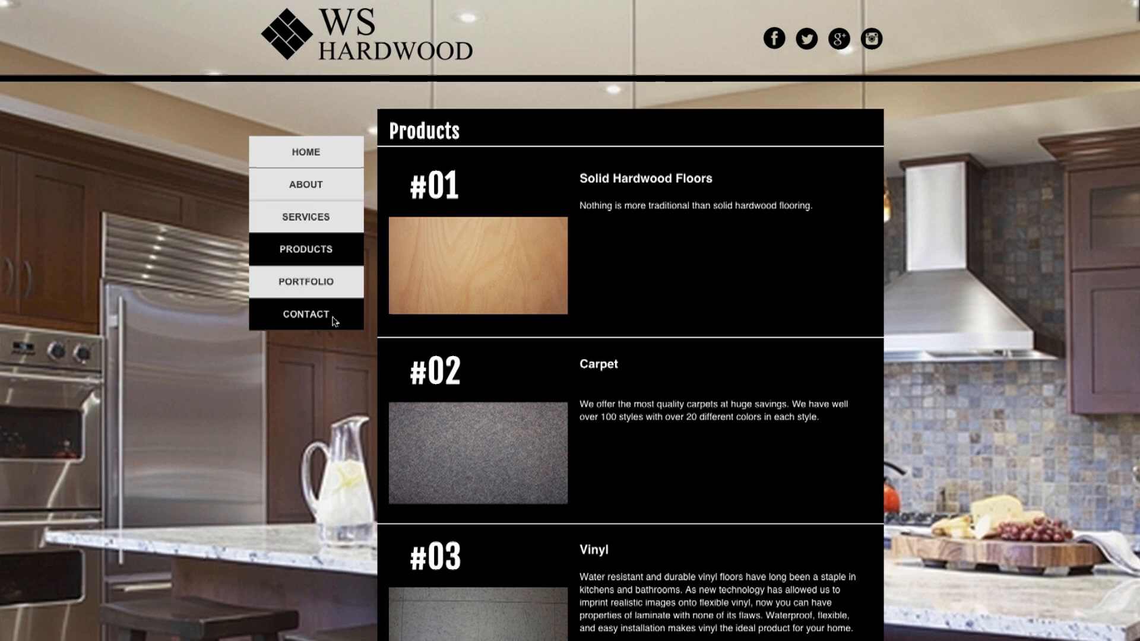
{"action": "left_click", "coordinate": [336, 320]}
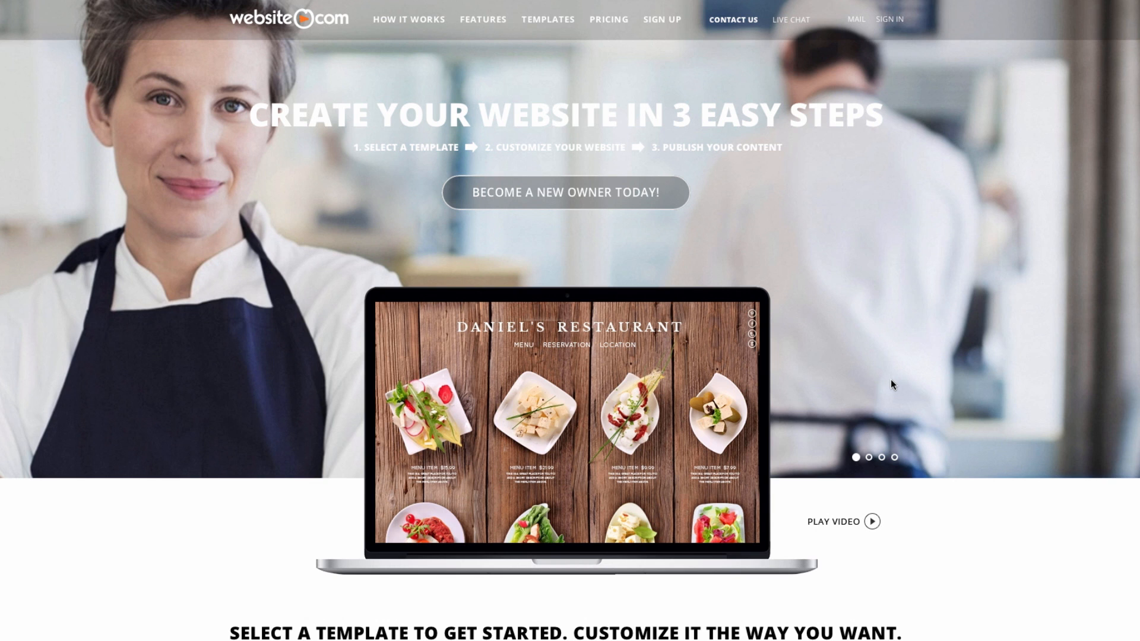
Start a new sign-up and check that the domain wshardwood.com is available.
{"action": "left_click", "coordinate": [656, 20]}
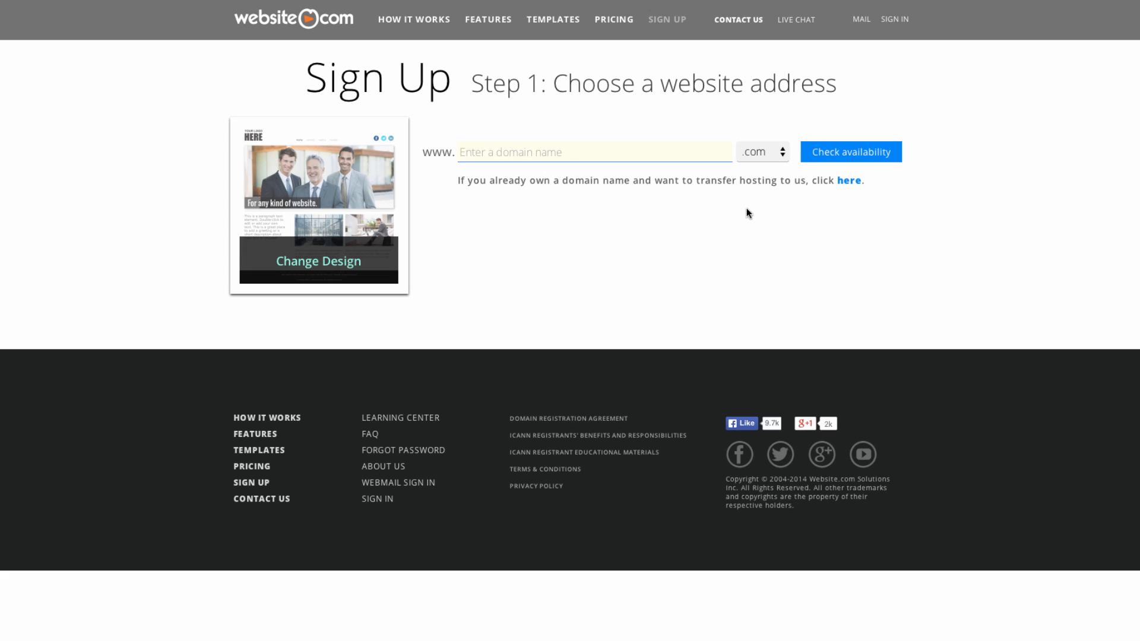
{"action": "type", "text": "wshardwood"}
{"action": "left_click", "coordinate": [846, 156]}
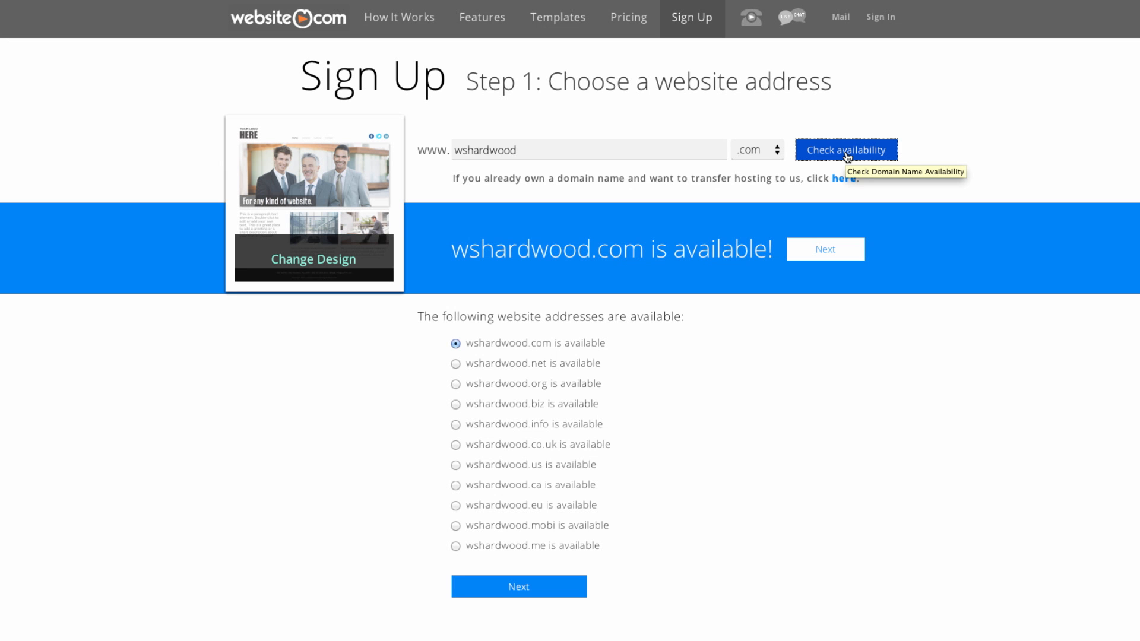
Continue with wshardwood.com, then enter the account username and password, confirming the password.
{"action": "left_click", "coordinate": [830, 252]}
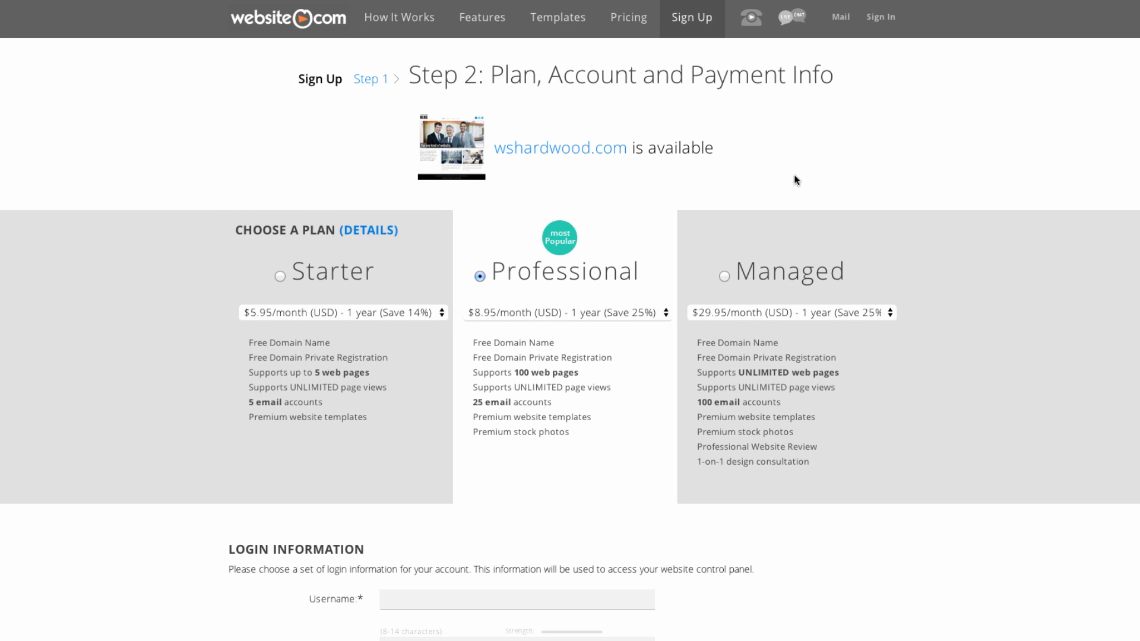
{"action": "scroll", "coordinate": [628, 289], "scroll_direction": "down", "scroll_amount": 3}
{"action": "left_click", "coordinate": [464, 460]}
{"action": "type", "text": "wshardwood"}
{"action": "left_click", "coordinate": [414, 506]}
{"action": "type", "text": "••••••••••"}
{"action": "left_click", "coordinate": [414, 537]}
{"action": "type", "text": "••••••••••"}
Choose a security question and answer, then fill in last name, e-mail, organization and street address.
{"action": "scroll", "coordinate": [473, 484], "scroll_direction": "down", "scroll_amount": 3}
{"action": "left_click", "coordinate": [473, 415]}
{"action": "left_click", "coordinate": [475, 536]}
{"action": "left_click", "coordinate": [469, 445]}
{"action": "type", "text": "Burnaby"}
{"action": "type", "text": "John"}
{"action": "key", "text": "Tab"}
{"action": "type", "text": "Smith"}
{"action": "key", "text": "Tab"}
{"action": "key", "text": "Tab"}
{"action": "type", "text": "Web"}
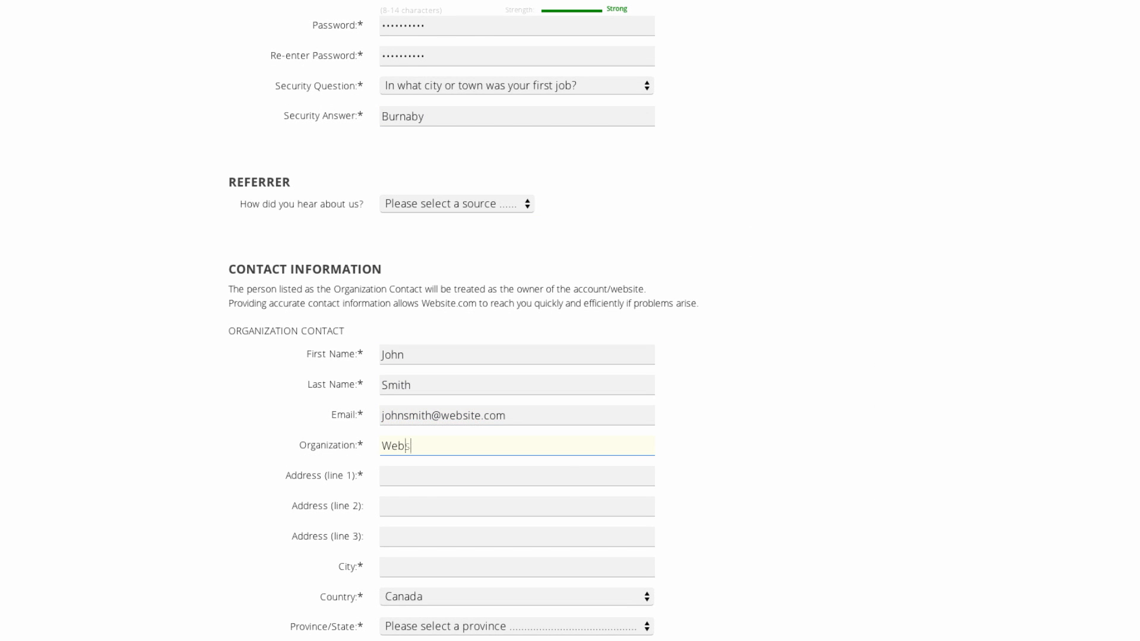
{"action": "type", "text": "site.com Solutions Inc."}
{"action": "key", "text": "Tab"}
{"action": "type", "text": "Suite 210-3602 Gilm"}
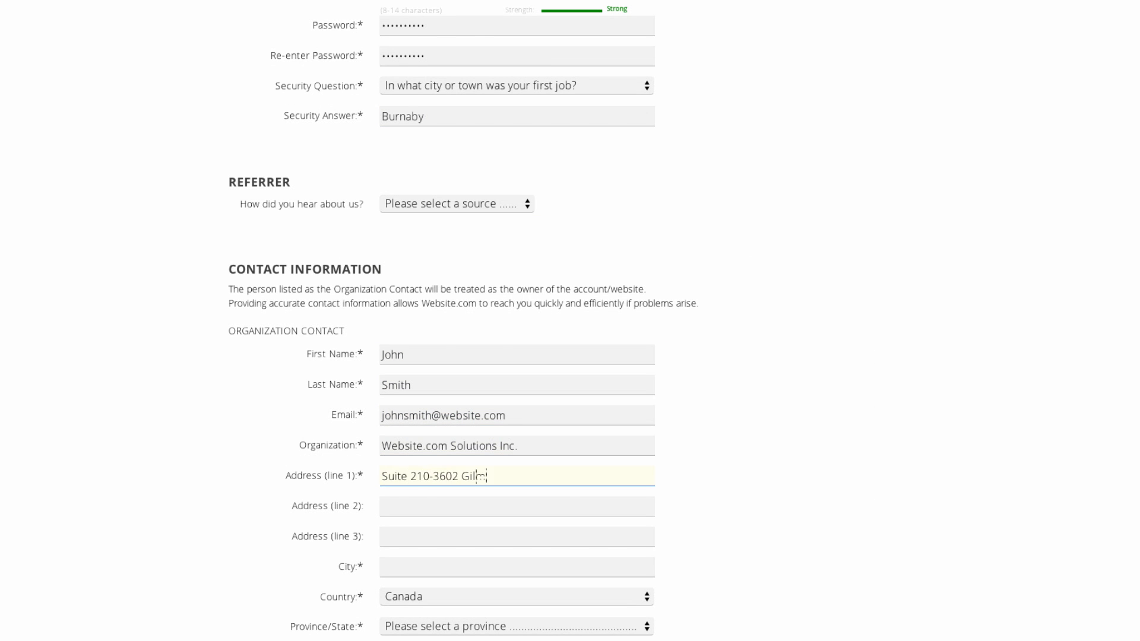
{"action": "type", "text": "ore Way"}
Enter the city, British Columbia as province, the postal code and the phone number.
{"action": "scroll", "coordinate": [422, 443], "scroll_direction": "down", "scroll_amount": 2}
{"action": "left_click", "coordinate": [423, 442]}
{"action": "type", "text": "Burnaby"}
{"action": "left_click", "coordinate": [468, 504]}
{"action": "left_click", "coordinate": [432, 532]}
{"action": "key", "text": "Tab"}
{"action": "type", "text": "v5g 4w9"}
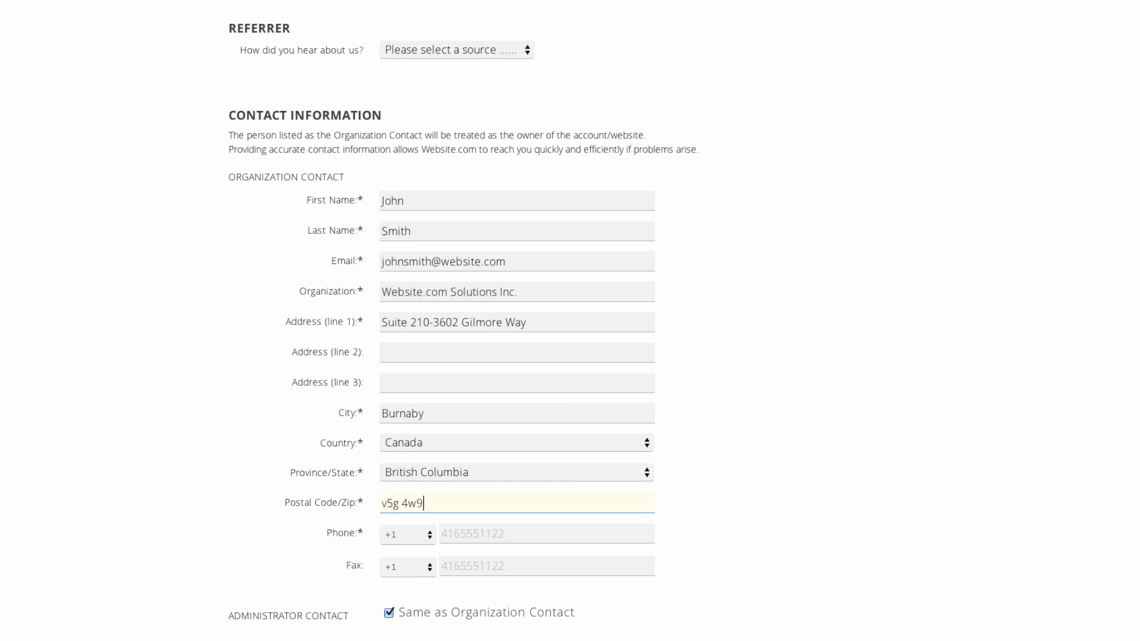
{"action": "scroll", "coordinate": [483, 519], "scroll_direction": "down", "scroll_amount": 1}
{"action": "left_click", "coordinate": [483, 519]}
Pay by VISA with card number, security code, name on card and expiry, and submit the order.
{"action": "scroll", "coordinate": [593, 541], "scroll_direction": "down", "scroll_amount": 5}
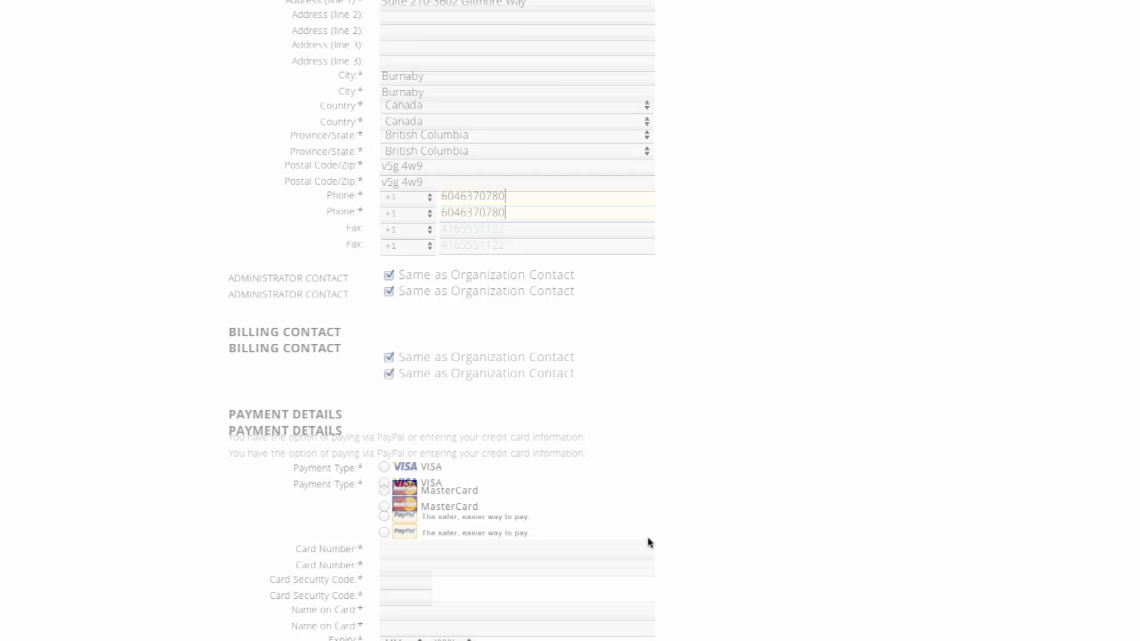
{"action": "scroll", "coordinate": [647, 542], "scroll_direction": "down", "scroll_amount": 5}
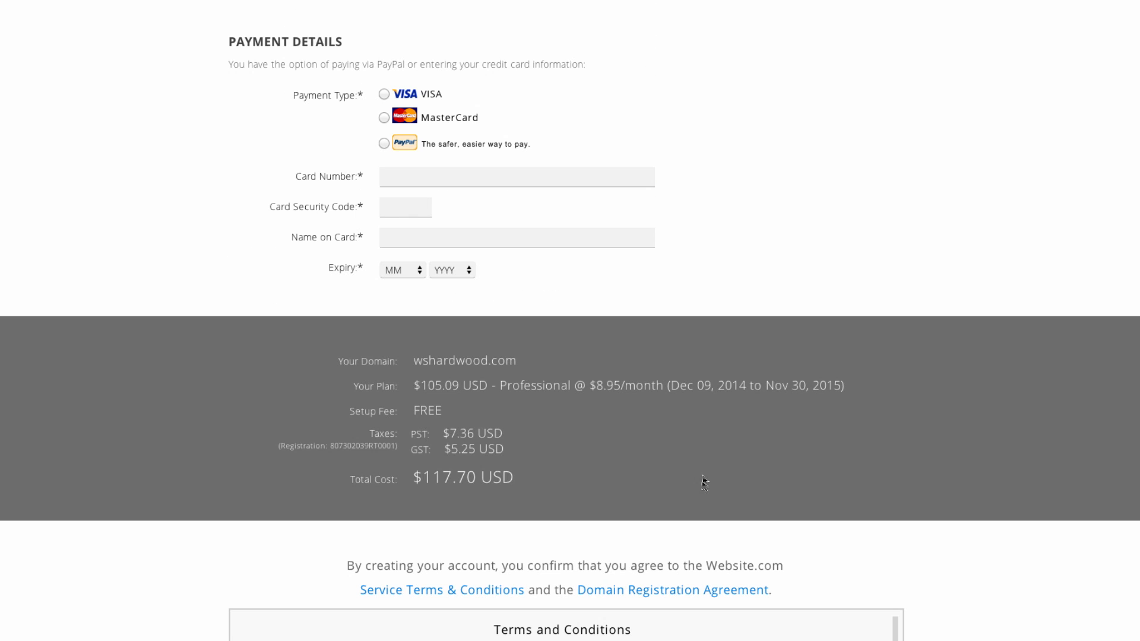
{"action": "left_click", "coordinate": [384, 94]}
{"action": "left_click", "coordinate": [450, 176]}
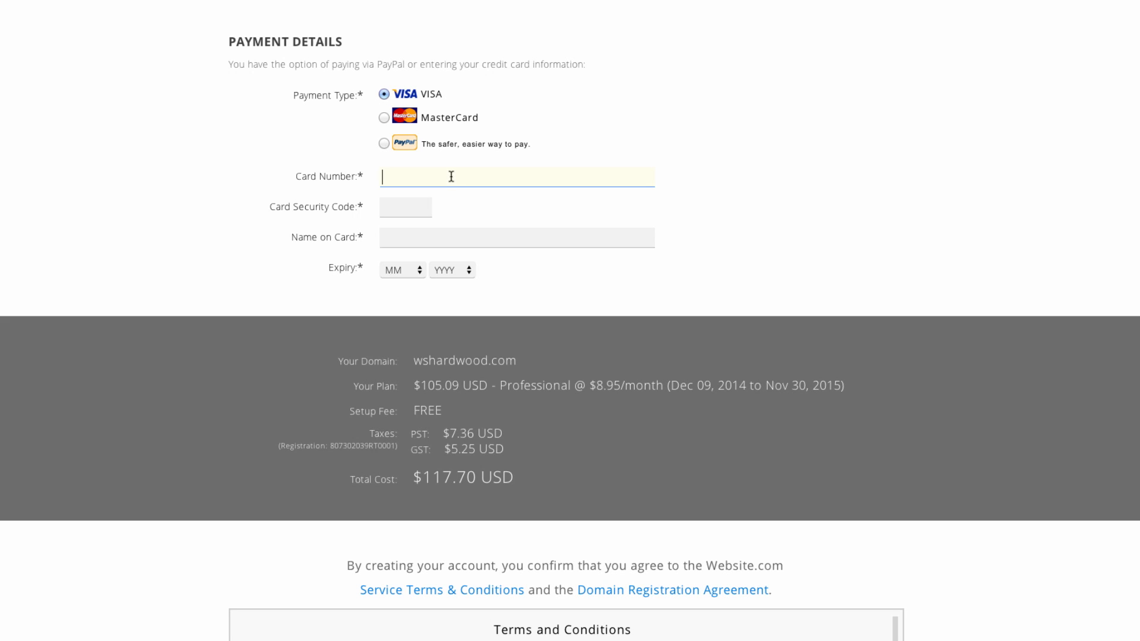
{"action": "type", "text": "4111111111111111"}
{"action": "left_click", "coordinate": [416, 210]}
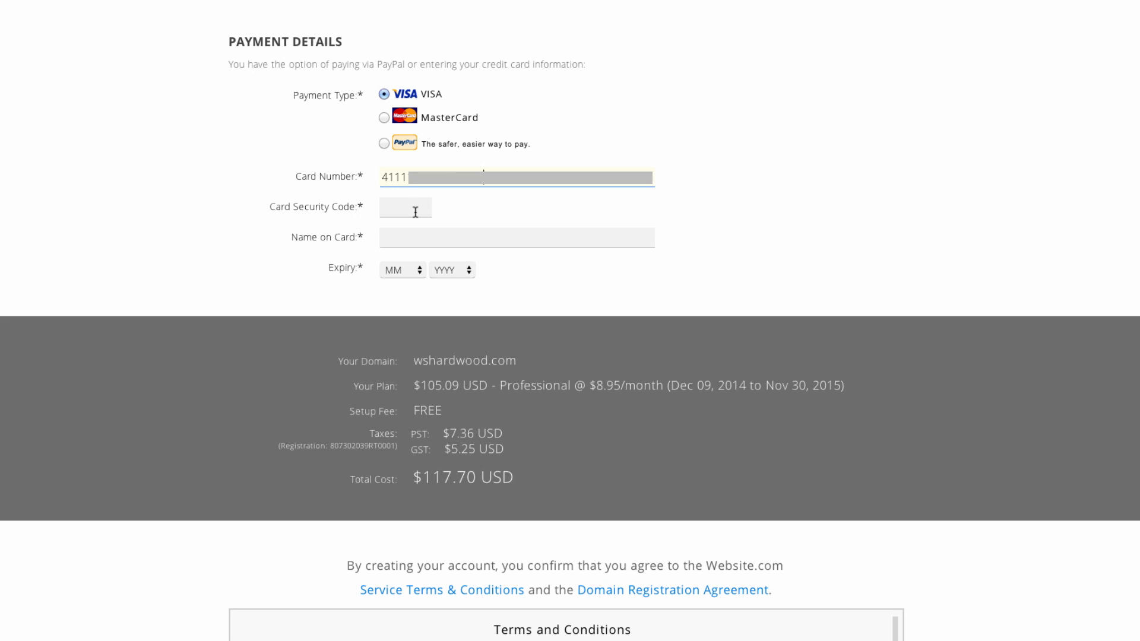
{"action": "type", "text": "123"}
{"action": "left_click", "coordinate": [417, 238]}
{"action": "type", "text": "ws"}
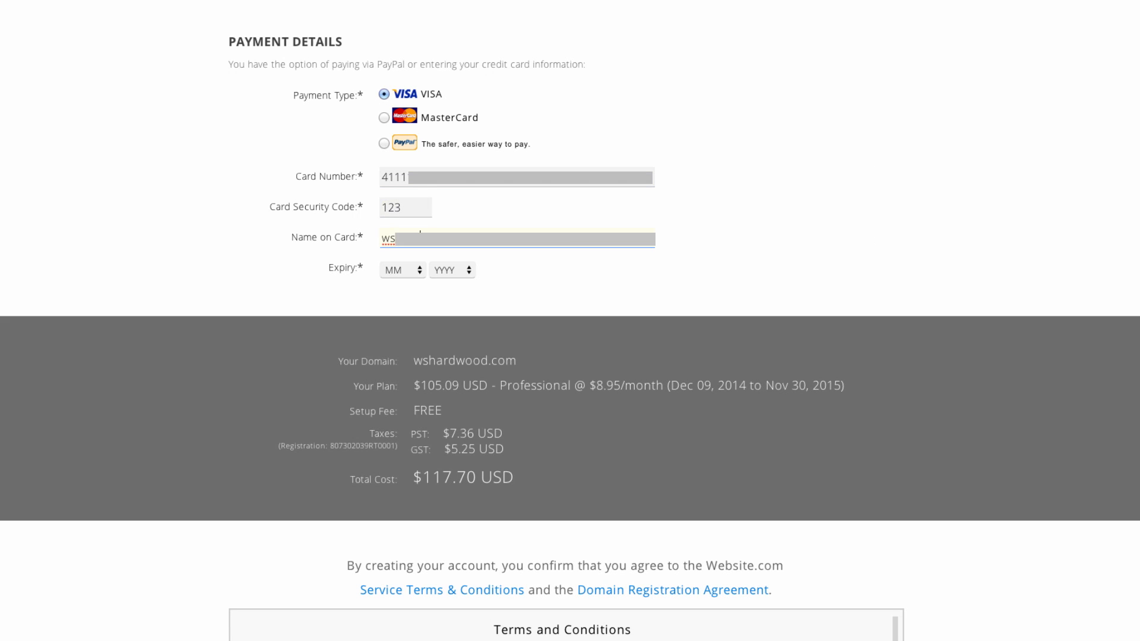
{"action": "left_click", "coordinate": [402, 270]}
{"action": "left_click", "coordinate": [398, 351]}
{"action": "left_click", "coordinate": [452, 270]}
{"action": "left_click", "coordinate": [451, 374]}
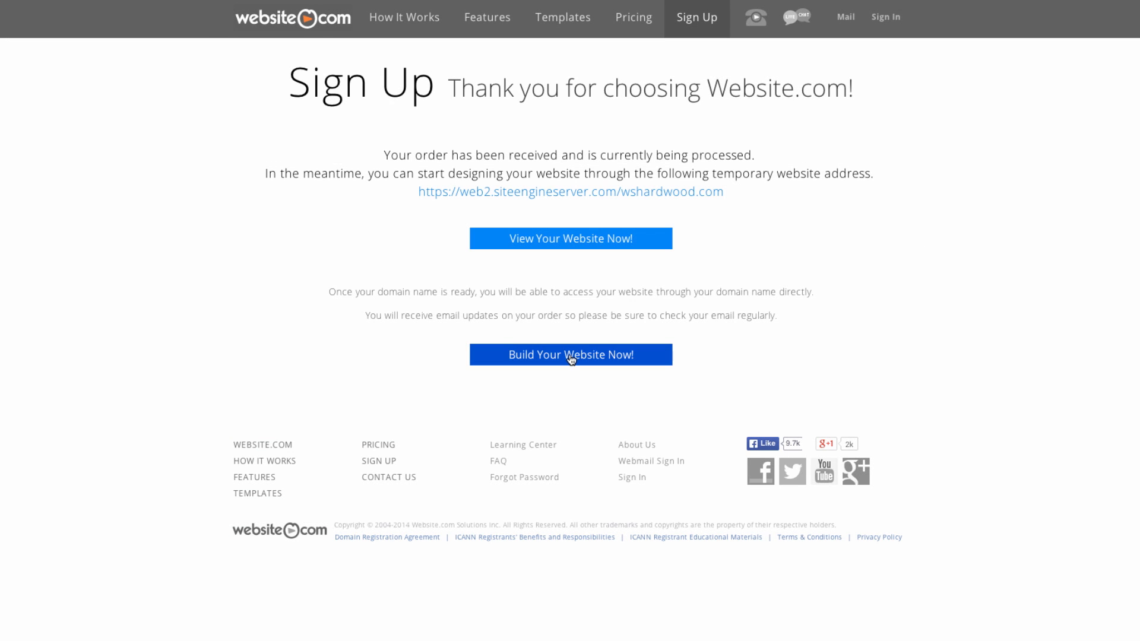
Launch the site builder and dismiss the welcome video and the Let's get started message.
{"action": "left_click", "coordinate": [573, 359]}
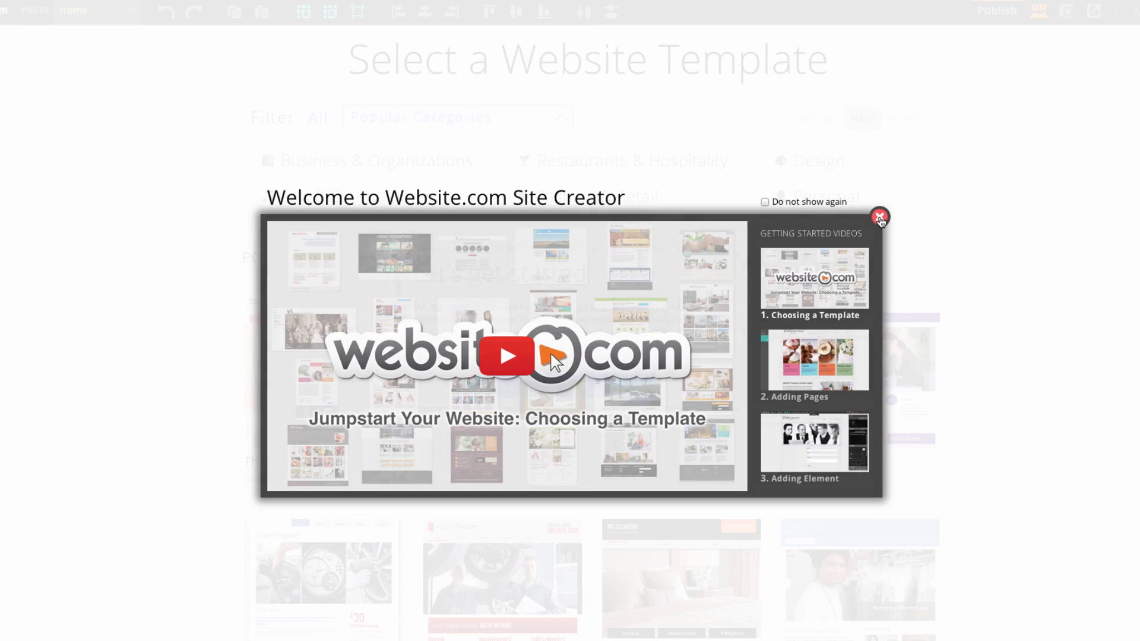
{"action": "left_click", "coordinate": [880, 218]}
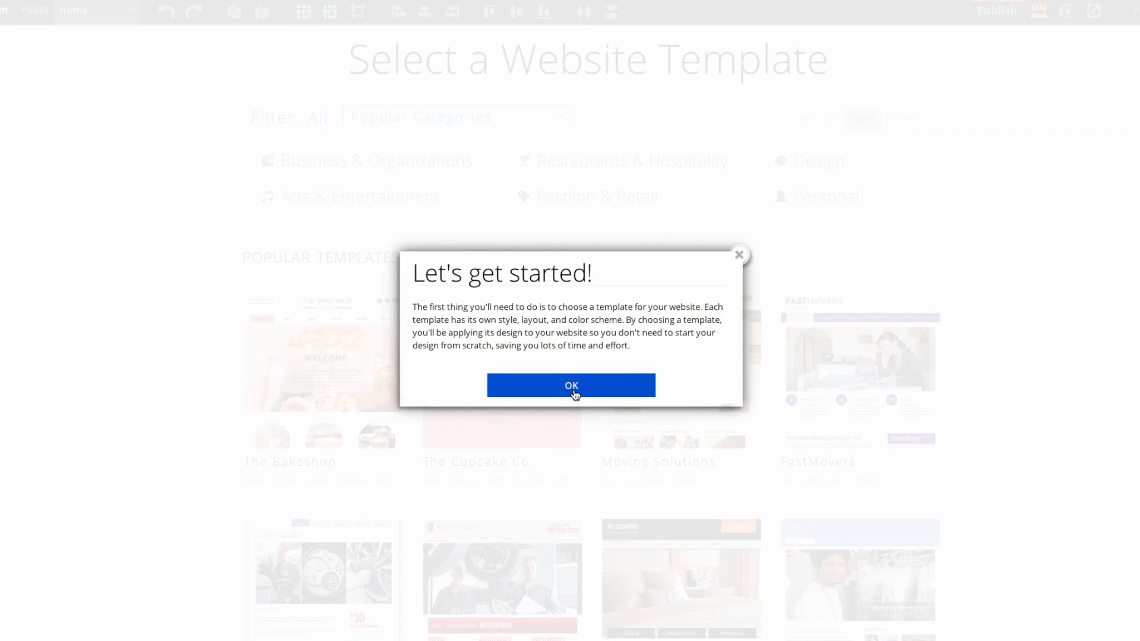
{"action": "left_click", "coordinate": [573, 393]}
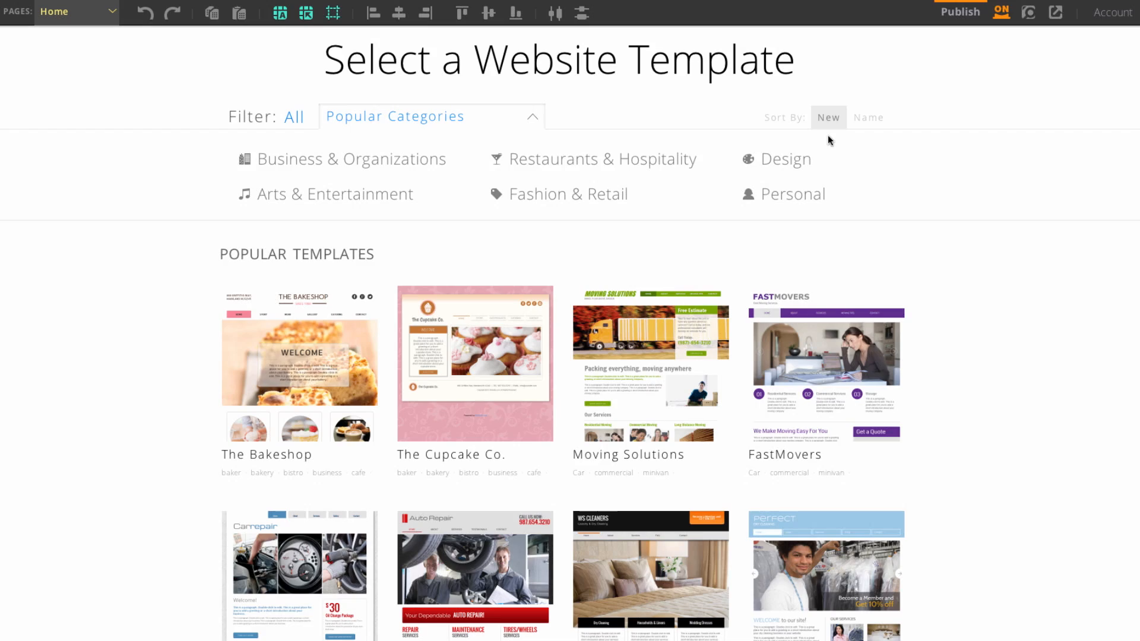
Filter templates to Business & Organizations and create the site from Prestige, replacing existing content.
{"action": "left_click", "coordinate": [419, 164]}
{"action": "mouse_move", "coordinate": [619, 267]}
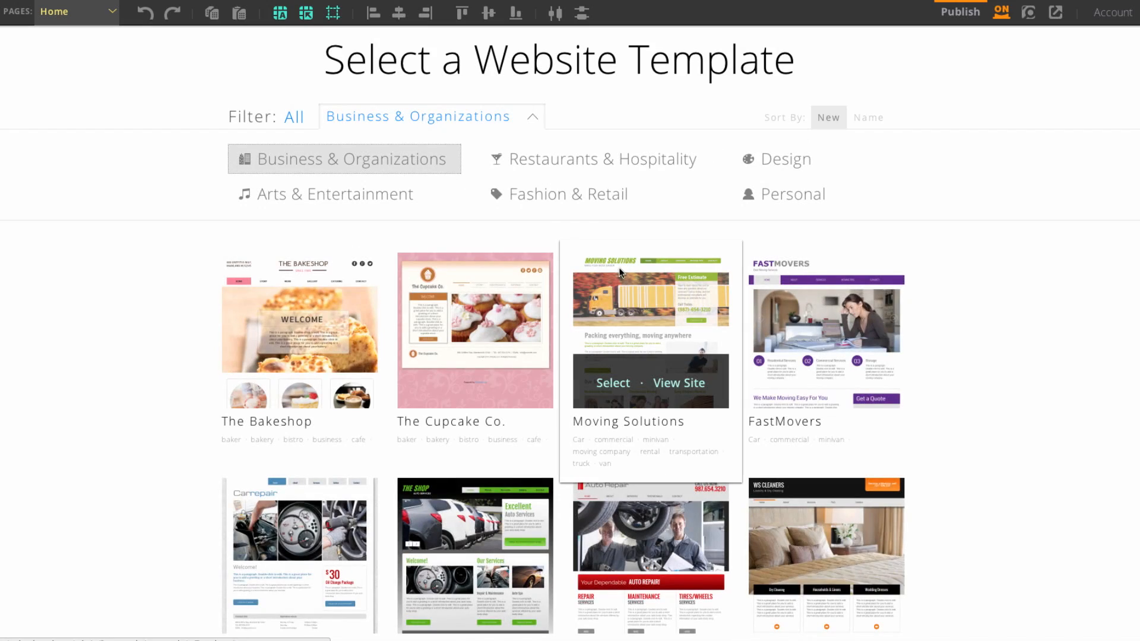
{"action": "scroll", "coordinate": [619, 267], "scroll_direction": "down", "scroll_amount": 1}
{"action": "scroll", "coordinate": [639, 314], "scroll_direction": "down", "scroll_amount": 10}
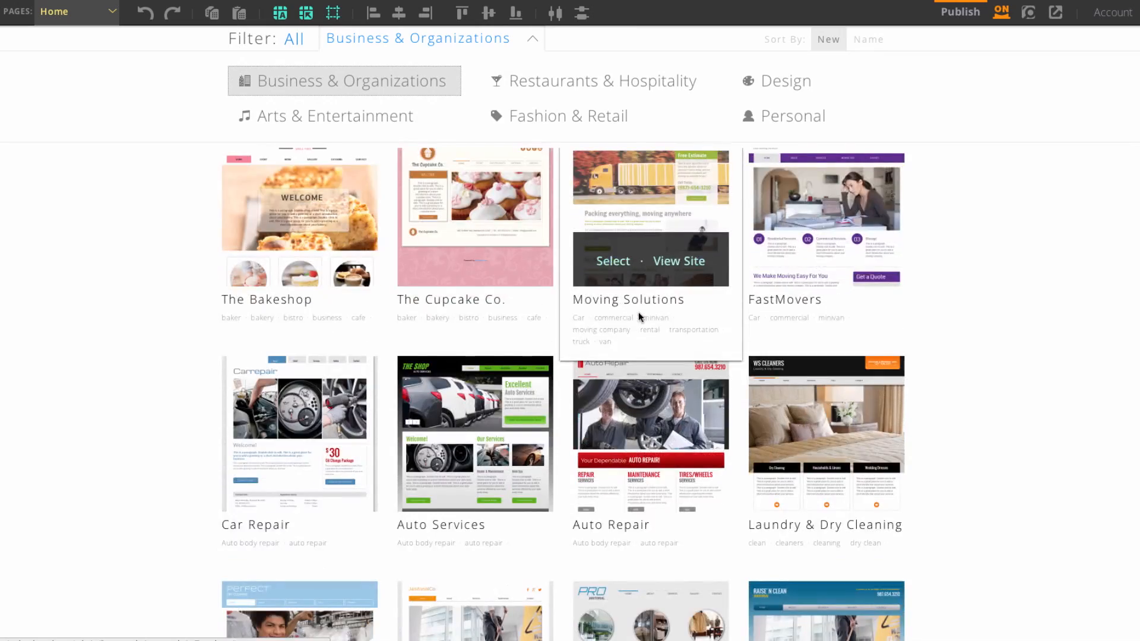
{"action": "scroll", "coordinate": [639, 314], "scroll_direction": "down", "scroll_amount": 15}
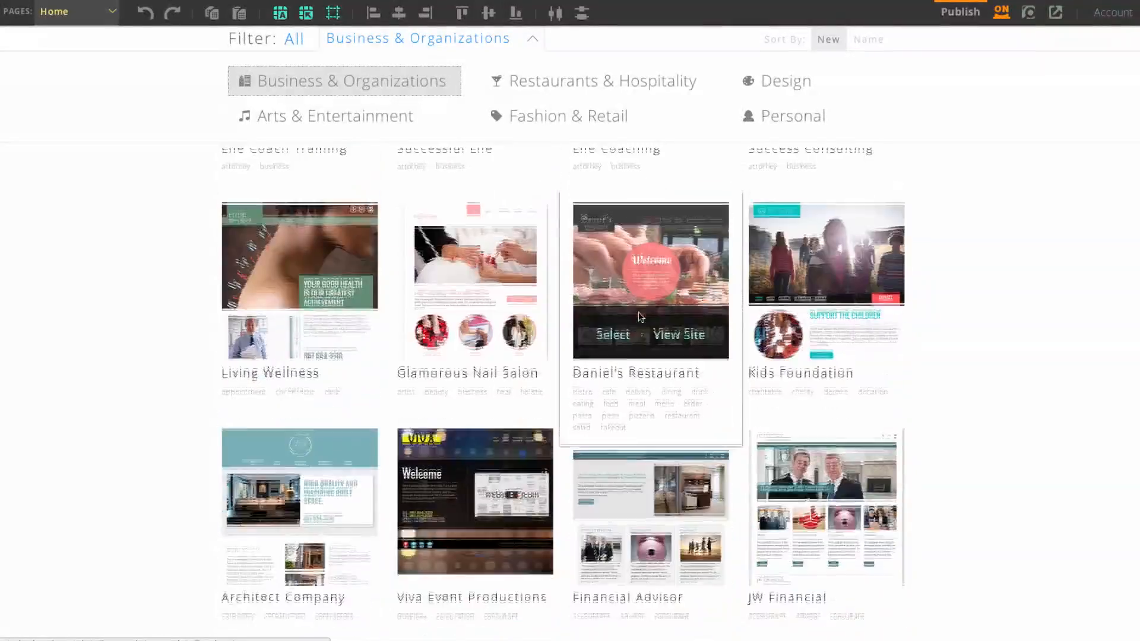
{"action": "scroll", "coordinate": [638, 314], "scroll_direction": "down", "scroll_amount": 15}
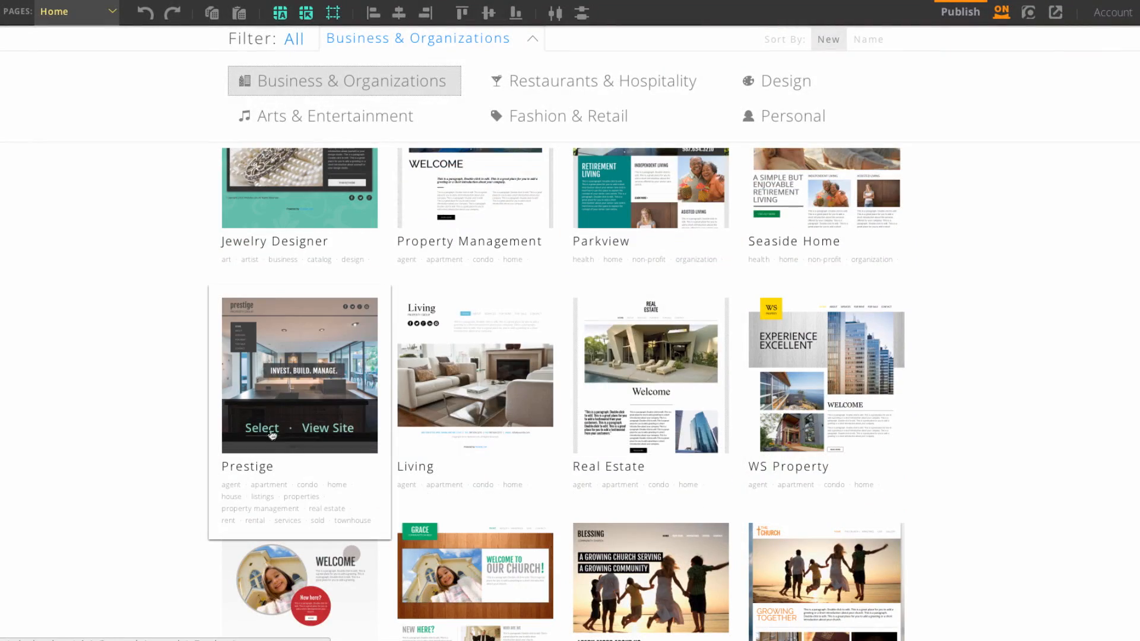
{"action": "left_click", "coordinate": [261, 428]}
{"action": "left_click", "coordinate": [460, 441]}
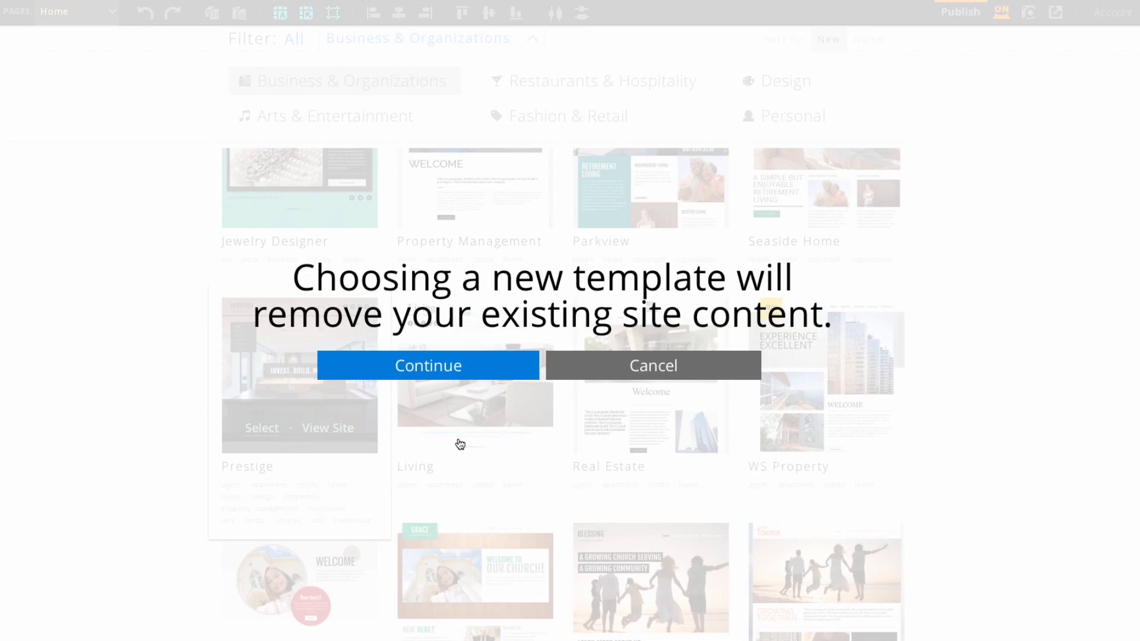
{"action": "left_click", "coordinate": [453, 372]}
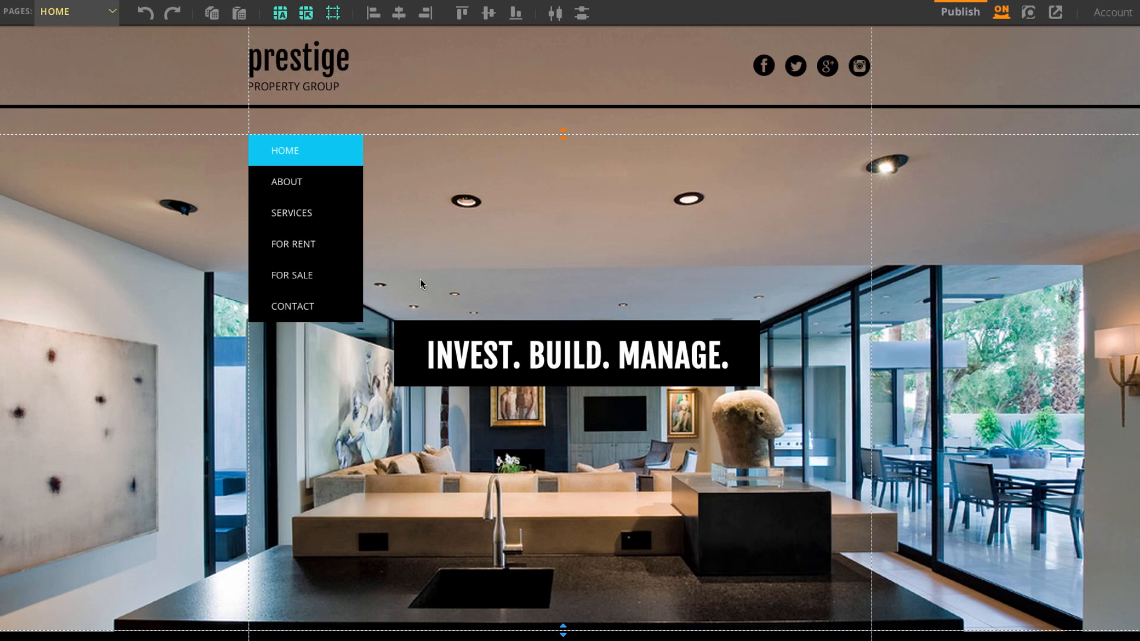
Check the site's page list, stay on Home, and bring up the Design options.
{"action": "left_click", "coordinate": [85, 21]}
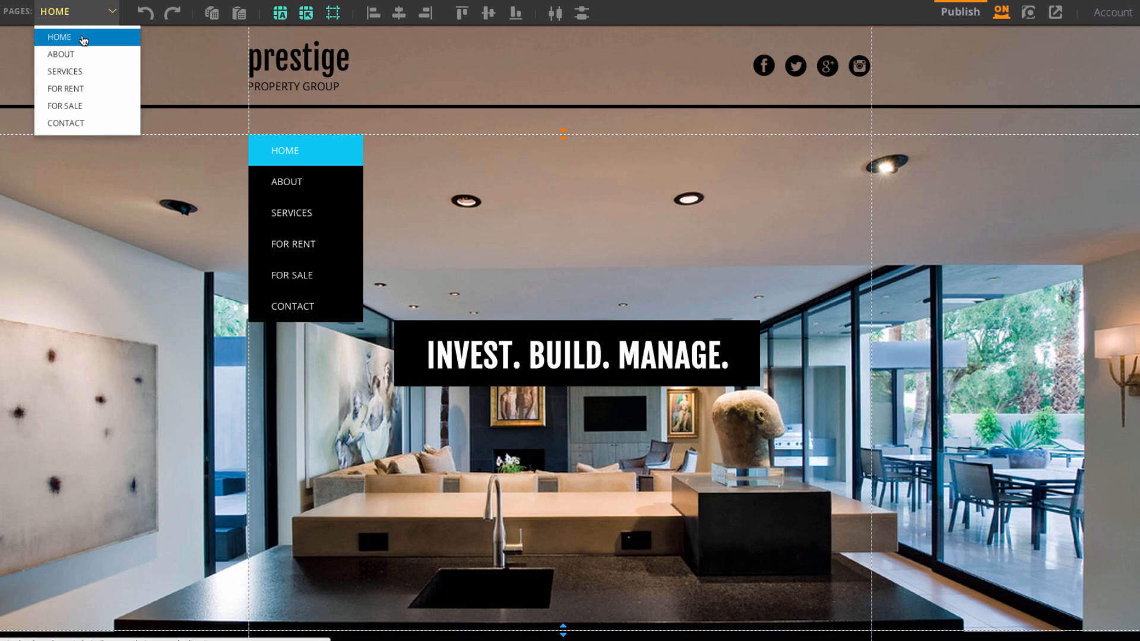
{"action": "left_click", "coordinate": [83, 22]}
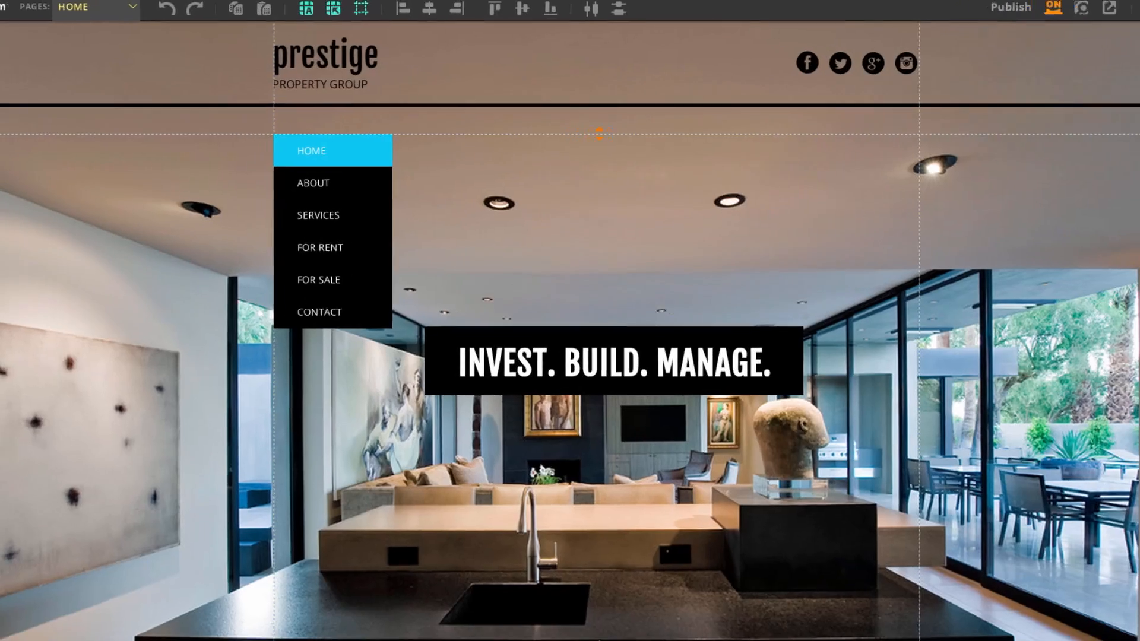
{"action": "left_click", "coordinate": [23, 167]}
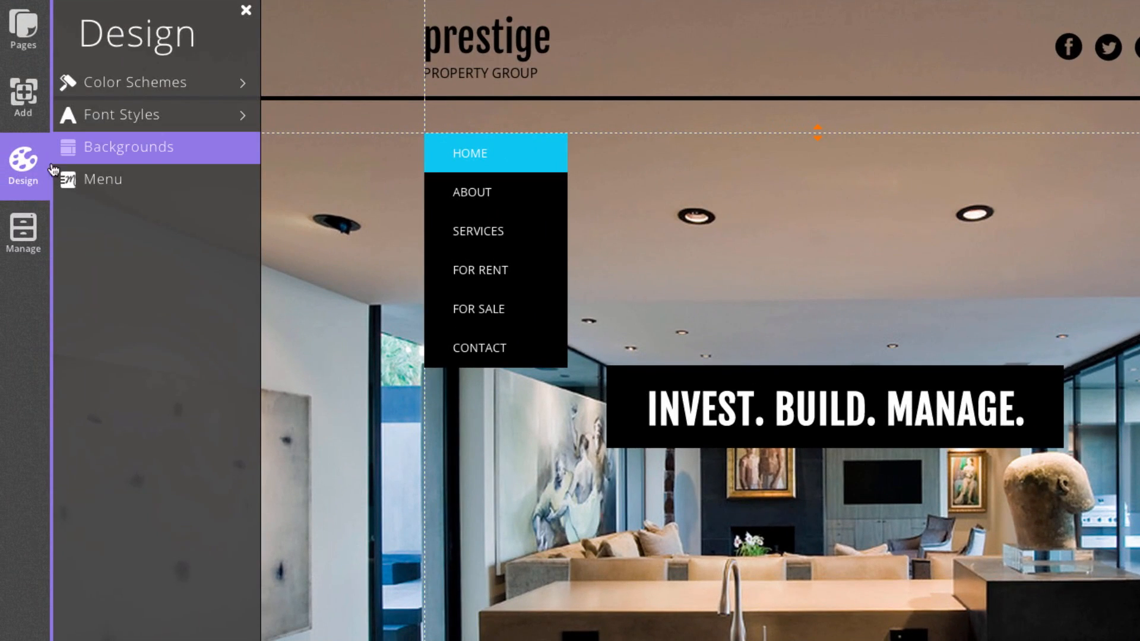
Upload the ten hardwood images and set Kitchen_1.JPG as the page background.
{"action": "left_click", "coordinate": [104, 153]}
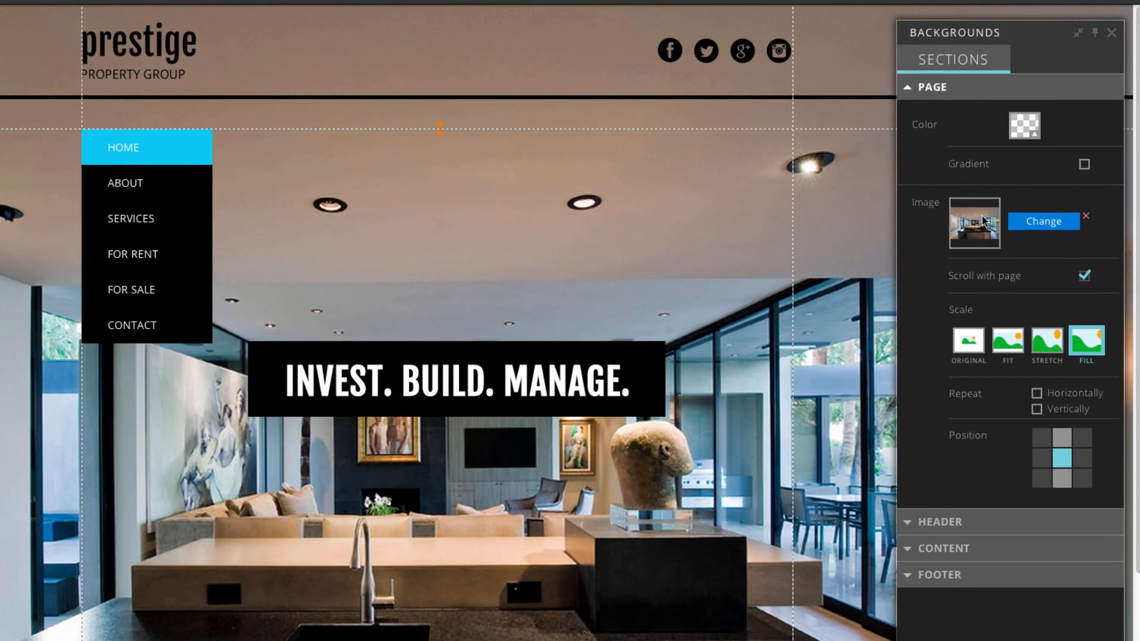
{"action": "left_click", "coordinate": [1051, 224]}
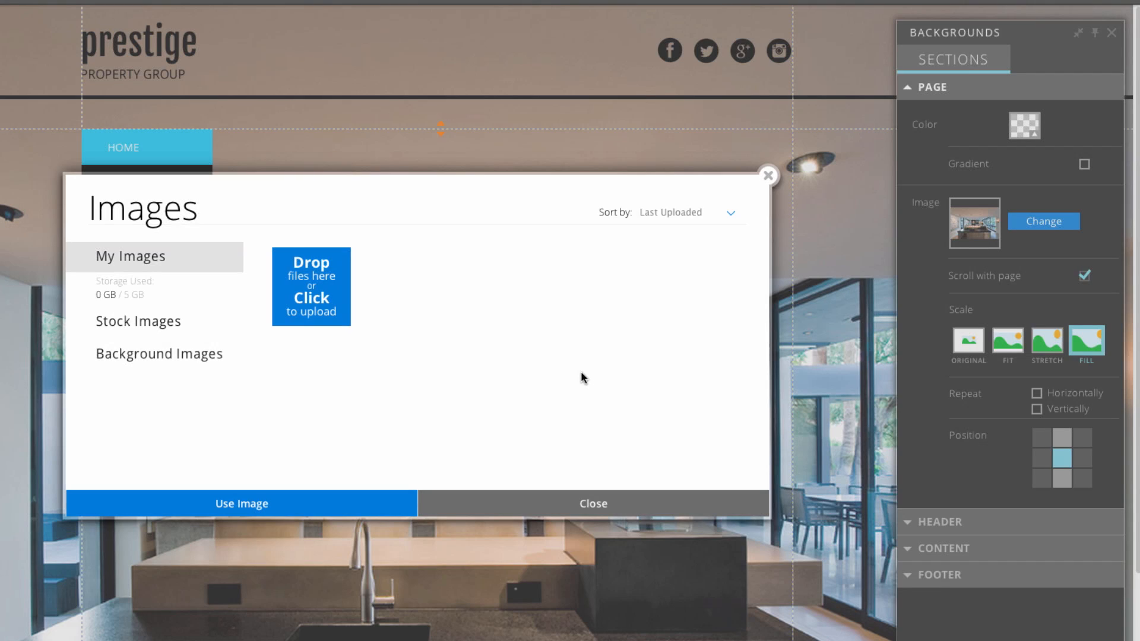
{"action": "left_click", "coordinate": [338, 311]}
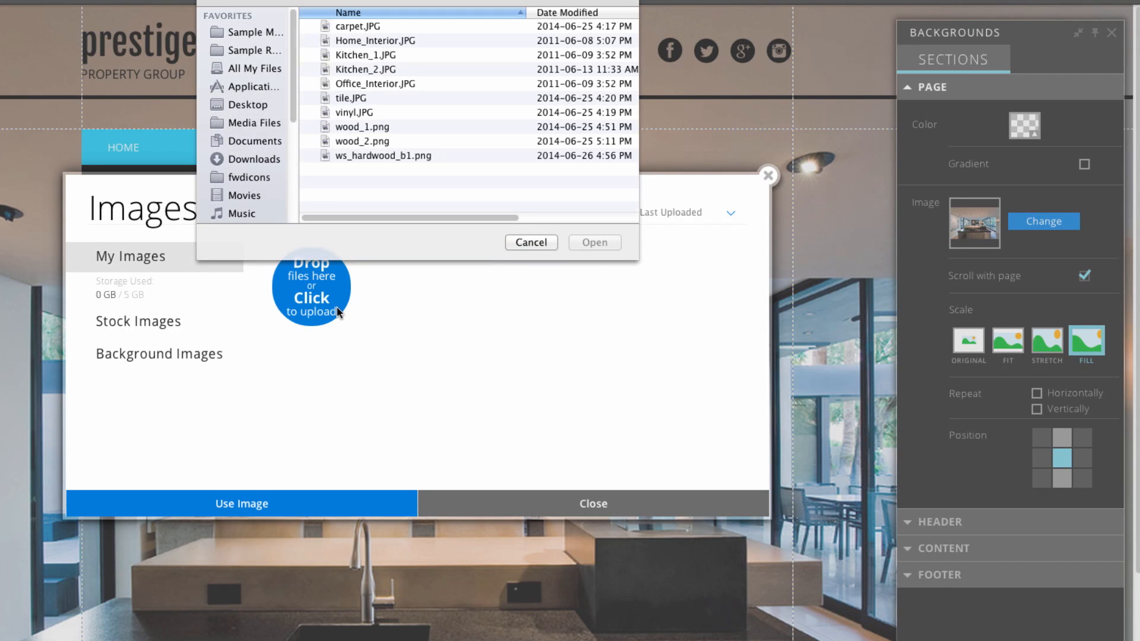
{"action": "left_click", "coordinate": [350, 154]}
{"action": "left_click", "coordinate": [363, 29], "text": "shift"}
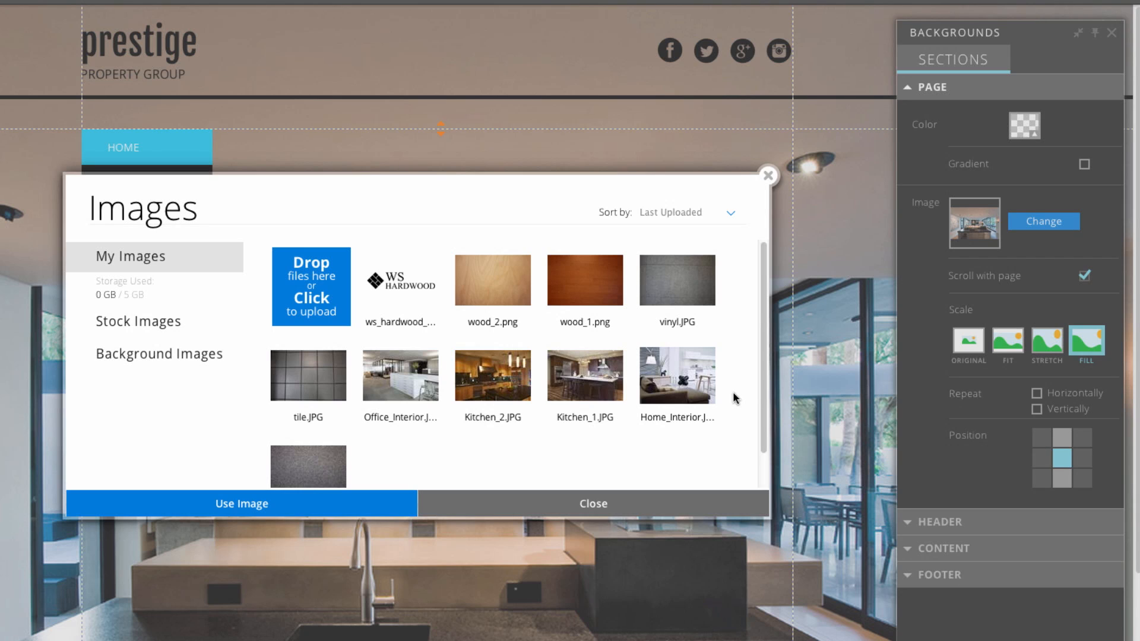
{"action": "double_click", "coordinate": [601, 401]}
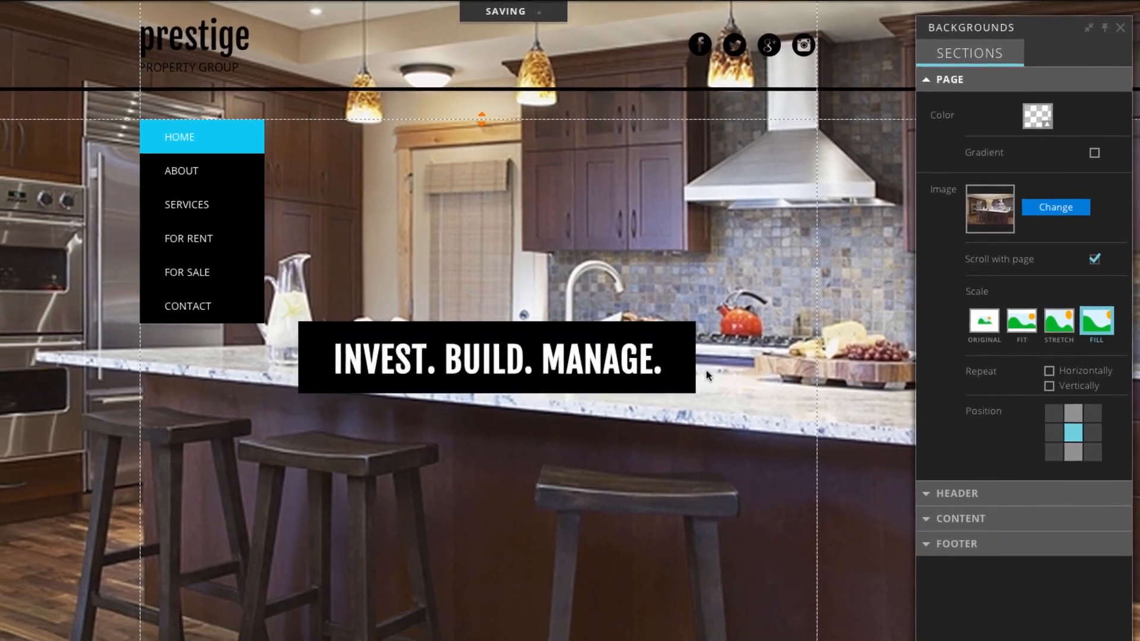
Untick Scroll with page for the background, then delete the Prestige logo text from the header.
{"action": "left_click", "coordinate": [1096, 258]}
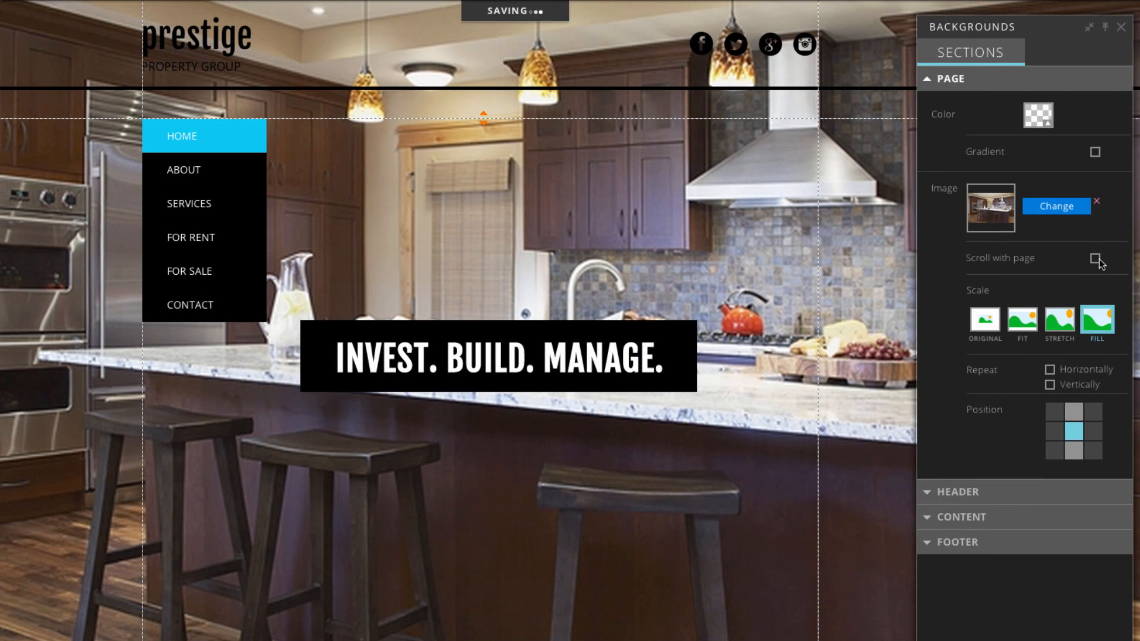
{"action": "left_click", "coordinate": [1120, 28]}
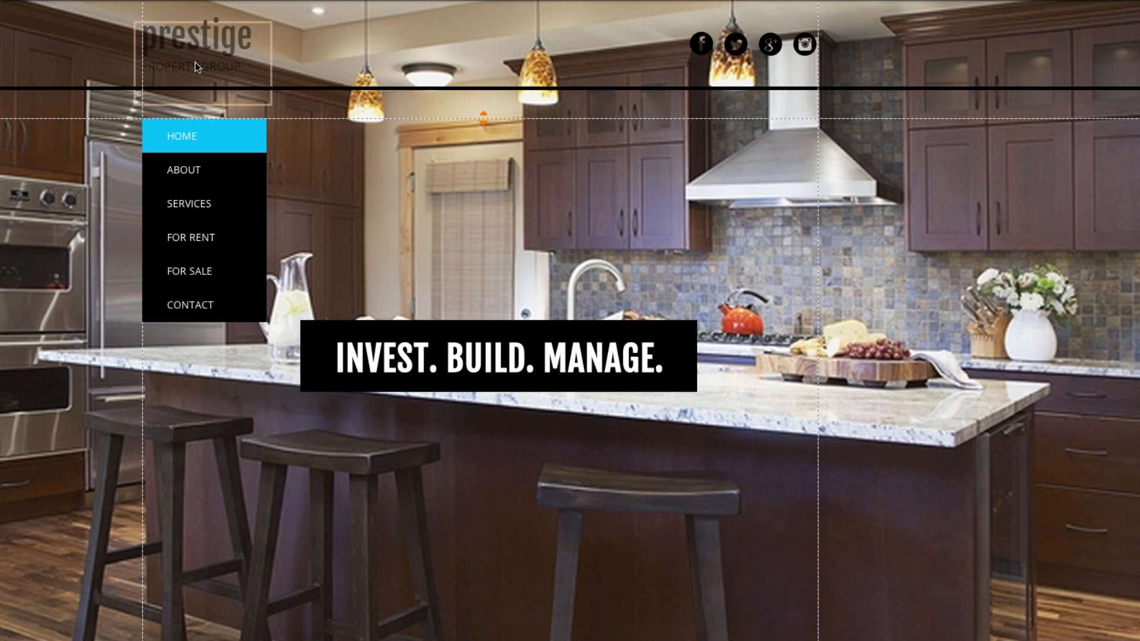
{"action": "left_click", "coordinate": [195, 62]}
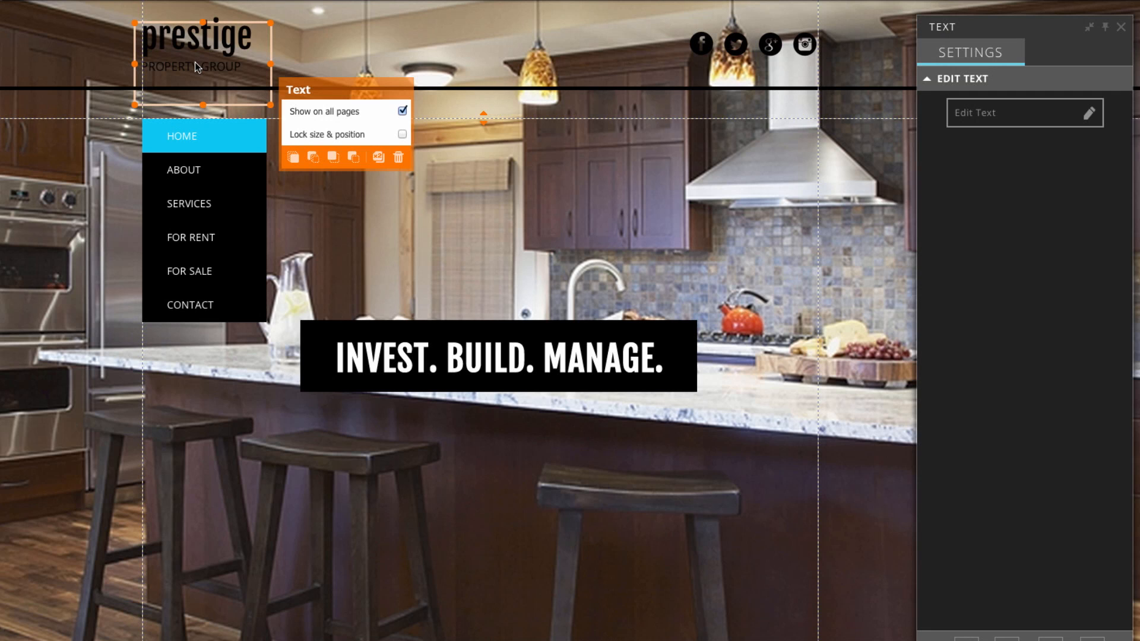
{"action": "left_click", "coordinate": [399, 159]}
{"action": "left_click", "coordinate": [409, 363]}
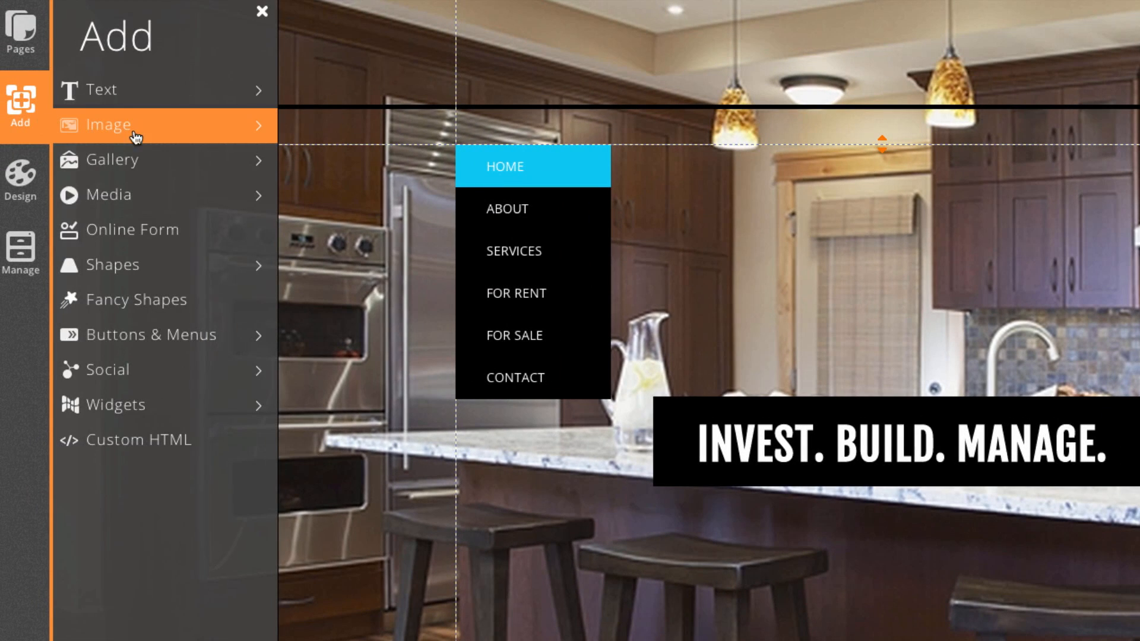
Add an image element and swap its picture for the WS Hardwood logo.
{"action": "left_click", "coordinate": [94, 134]}
{"action": "left_click", "coordinate": [162, 171]}
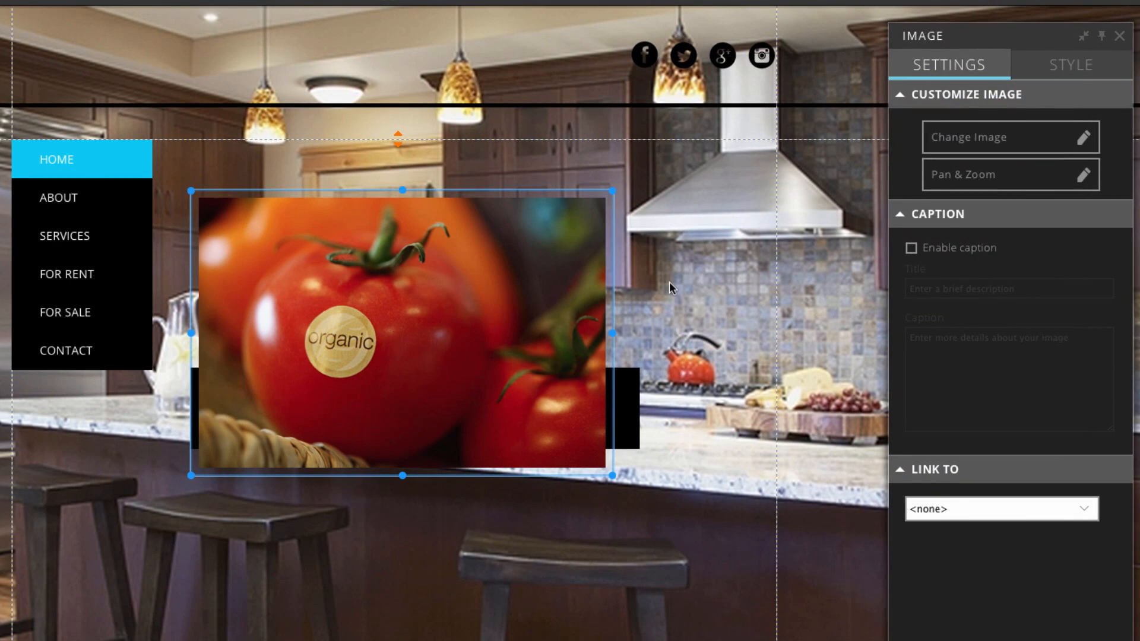
{"action": "left_click", "coordinate": [959, 146]}
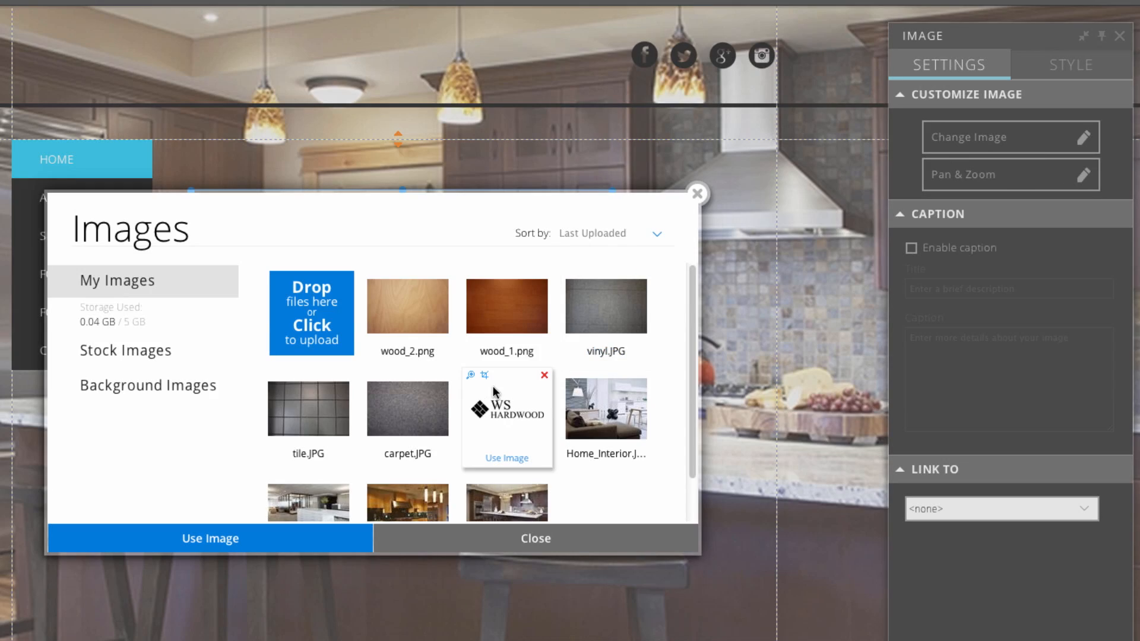
{"action": "scroll", "coordinate": [561, 371], "scroll_direction": "down", "scroll_amount": 2}
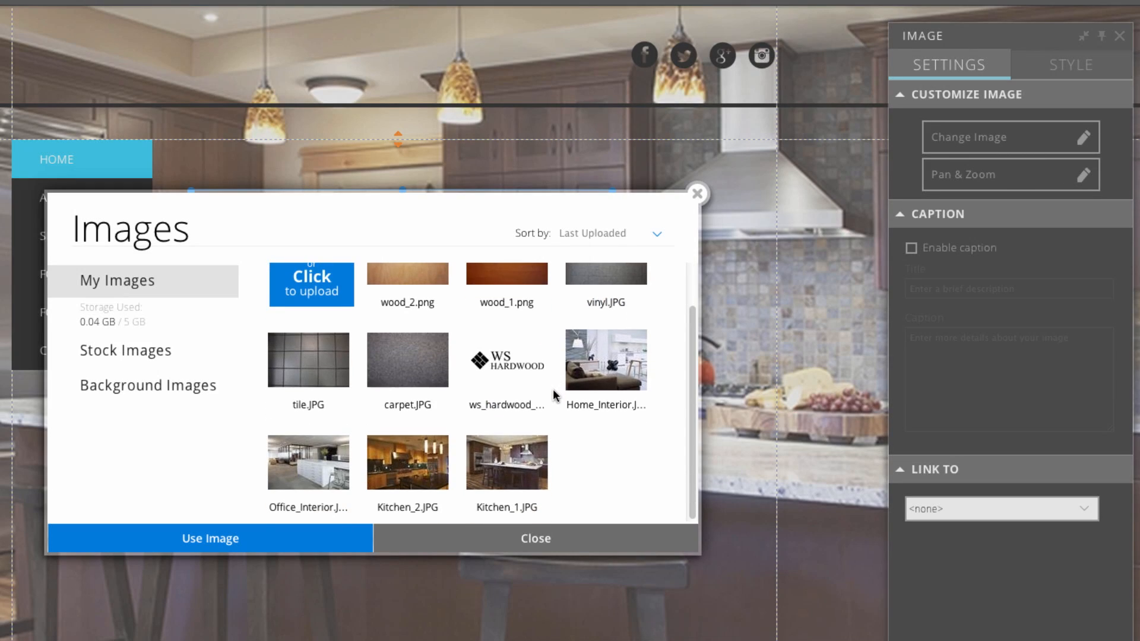
{"action": "left_click", "coordinate": [503, 380]}
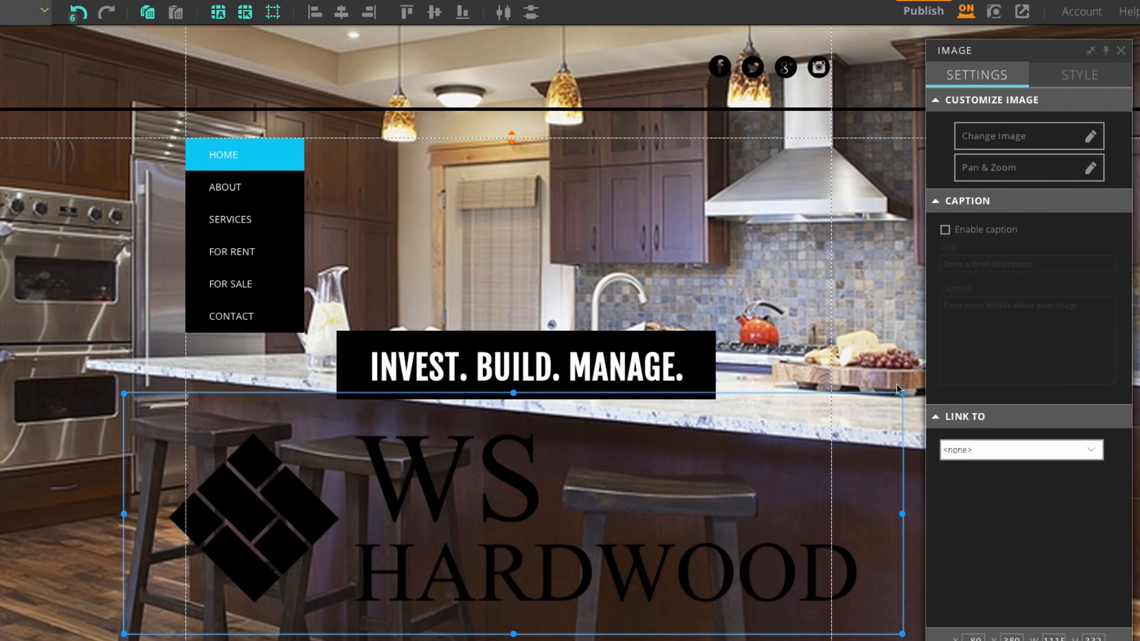
Shrink the logo, move it to the header's top-left, and tick Show on all pages.
{"action": "left_click_drag", "start_coordinate": [123, 393], "coordinate": [624, 542]}
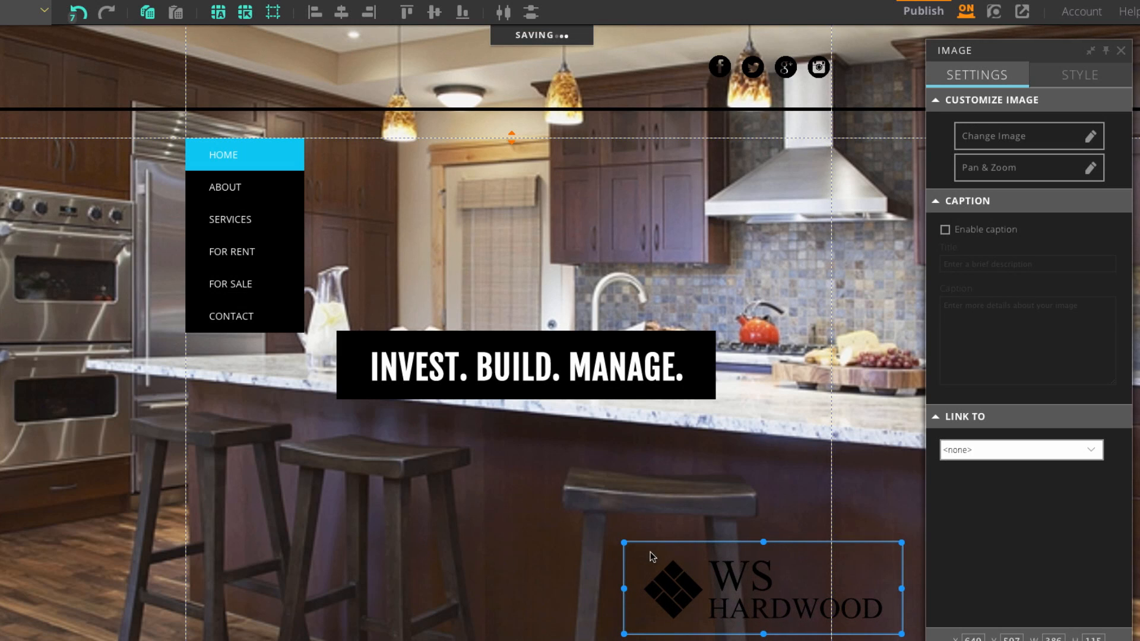
{"action": "left_click_drag", "start_coordinate": [758, 590], "coordinate": [315, 73]}
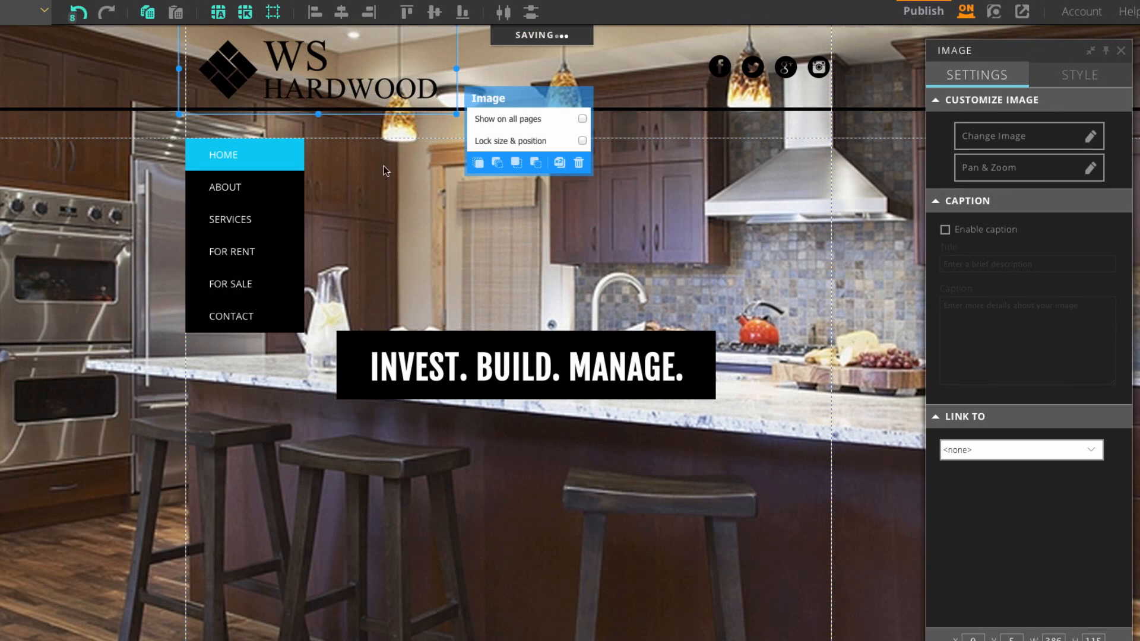
{"action": "left_click", "coordinate": [467, 269]}
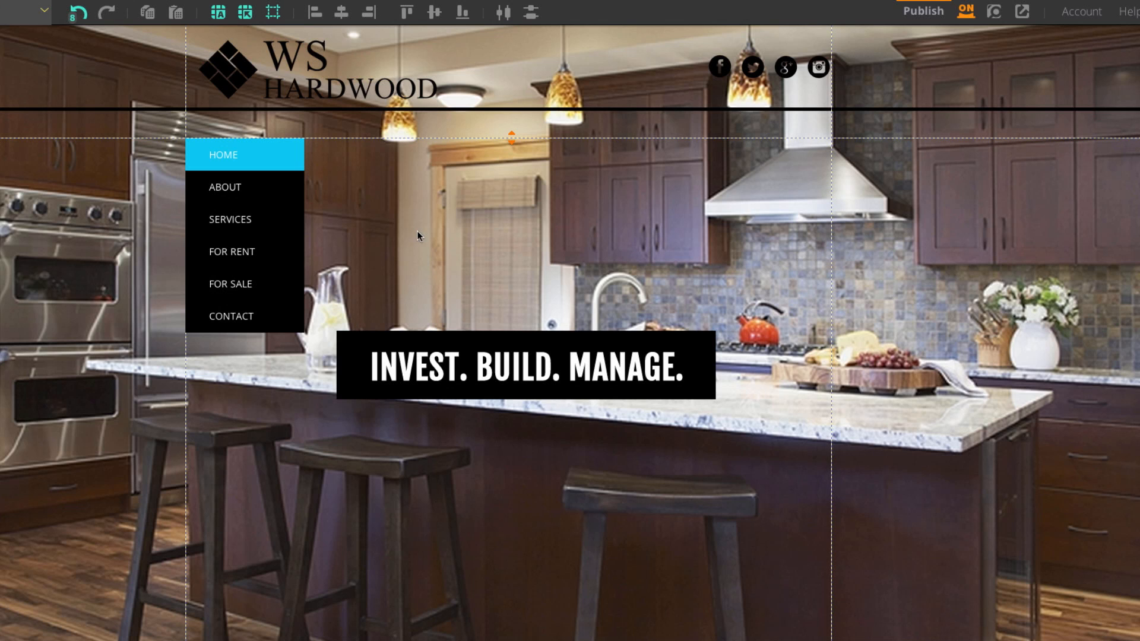
{"action": "left_click", "coordinate": [322, 72]}
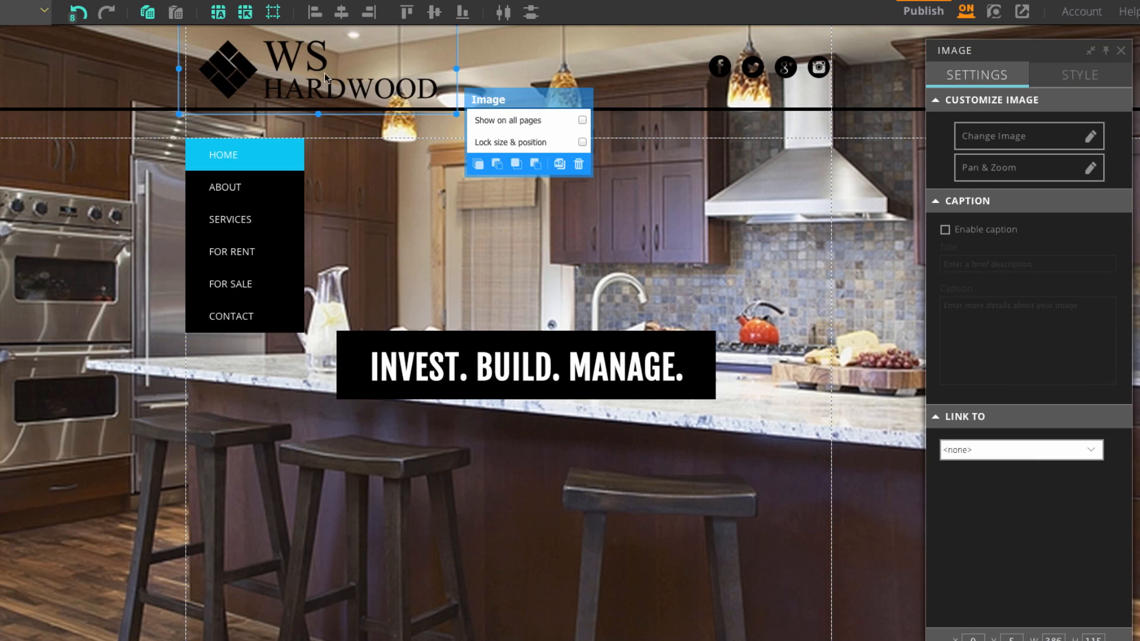
{"action": "left_click", "coordinate": [582, 120]}
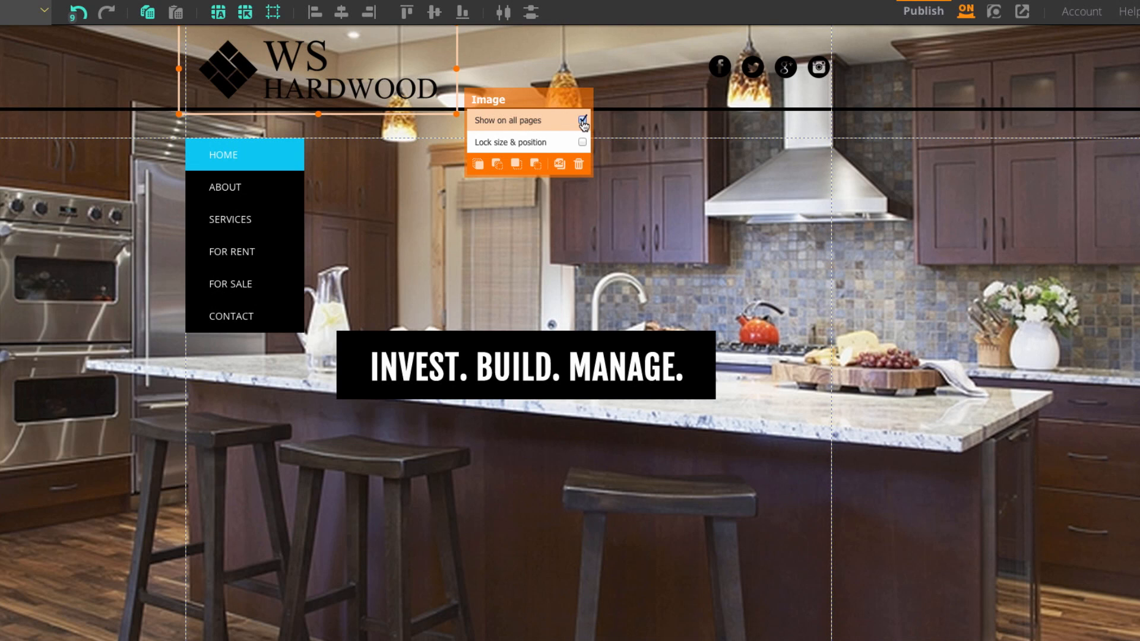
{"action": "left_click", "coordinate": [651, 230]}
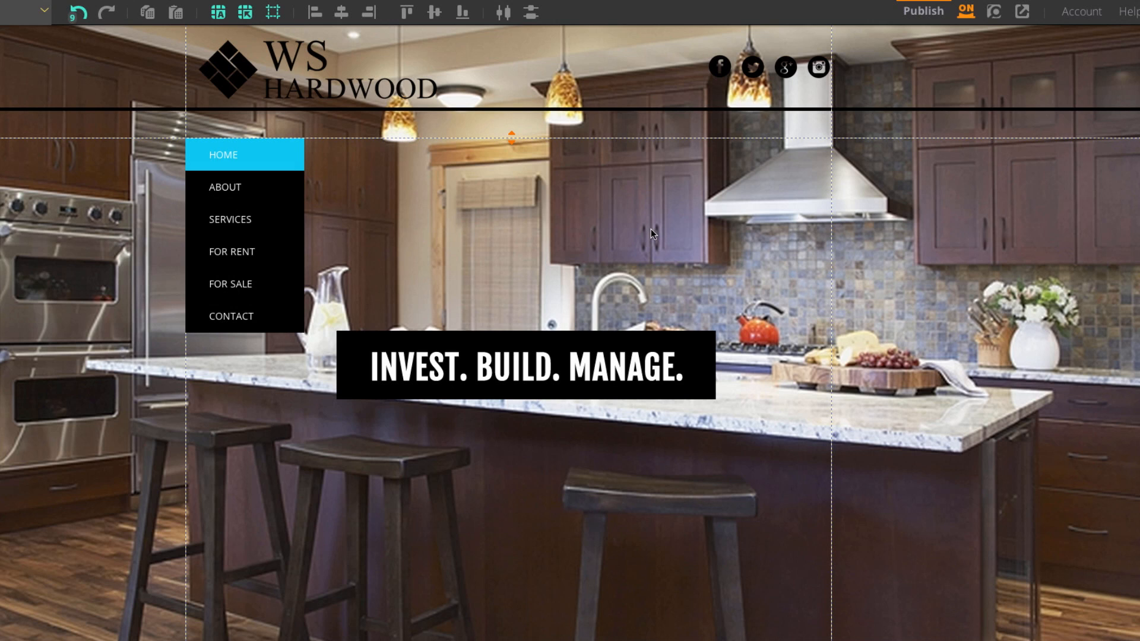
Replace 'INVEST. BUILD. MANAGE.' with 'Best Flooring Products At The Best Prices' and narrow its box.
{"action": "left_click", "coordinate": [575, 371]}
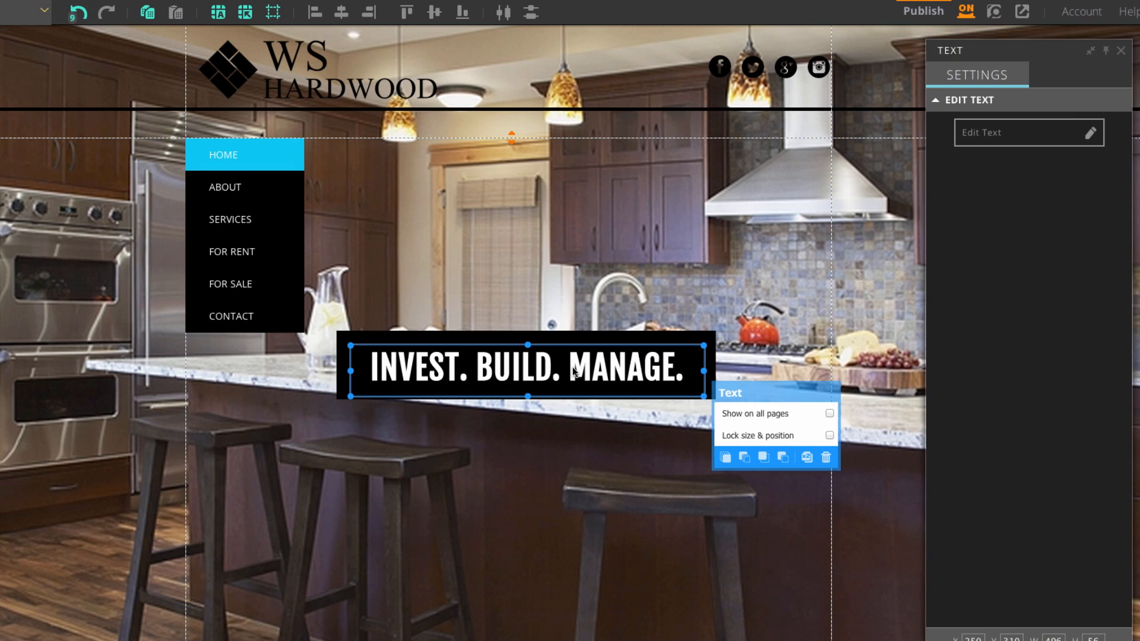
{"action": "left_click", "coordinate": [989, 138]}
{"action": "left_click_drag", "start_coordinate": [723, 384], "coordinate": [371, 355]}
{"action": "key", "text": "BackSpace"}
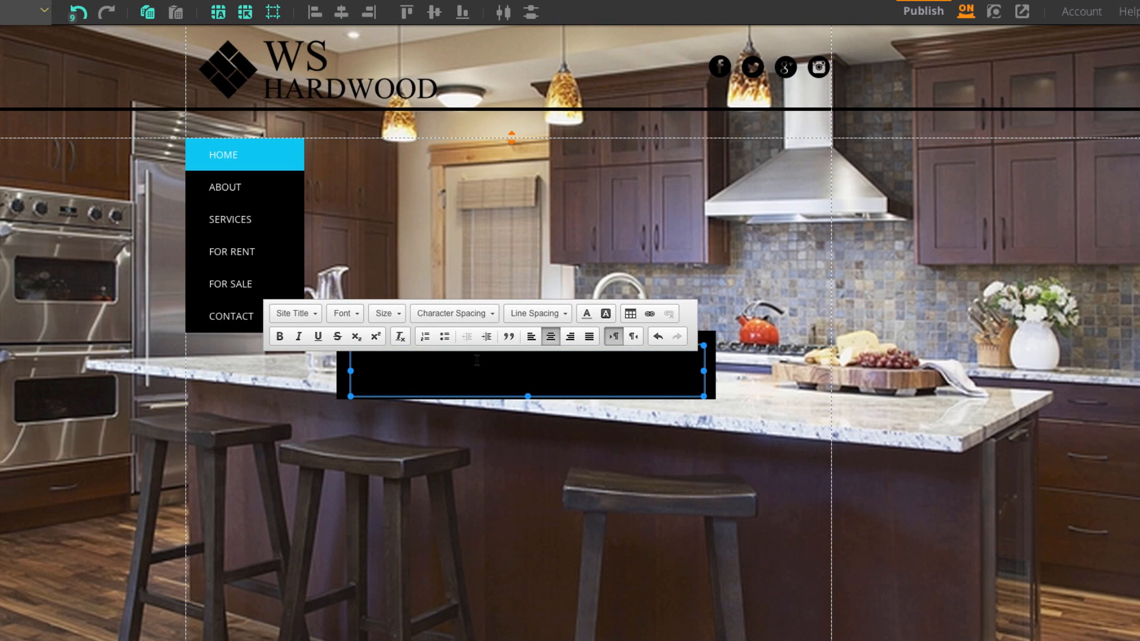
{"action": "type", "text": "Best Flooring Products "}
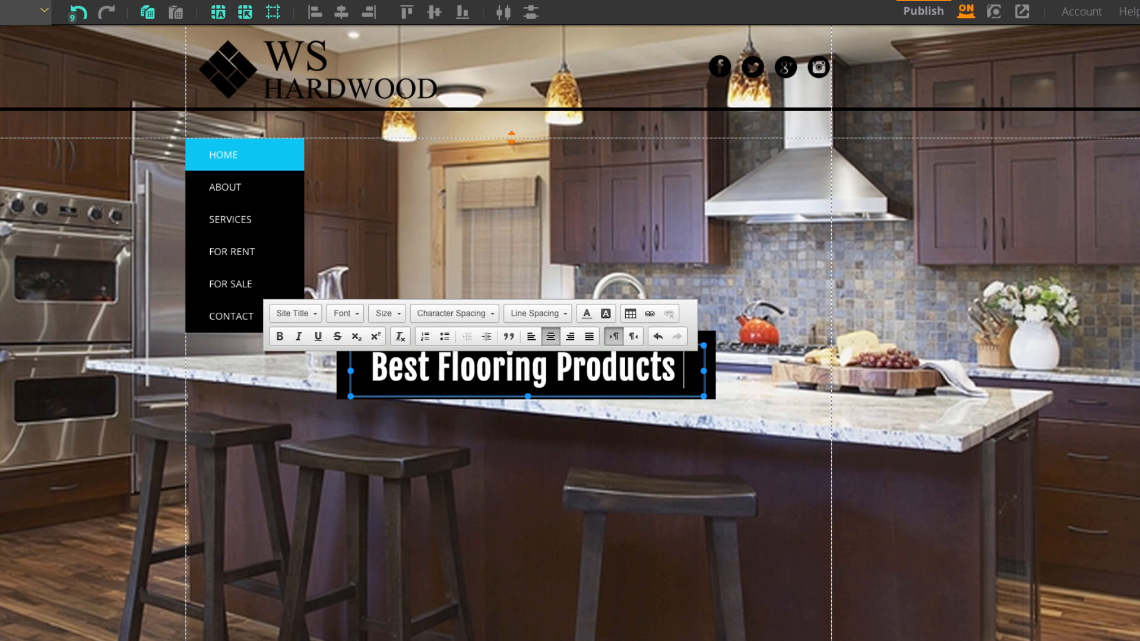
{"action": "type", "text": "At The Best Prices"}
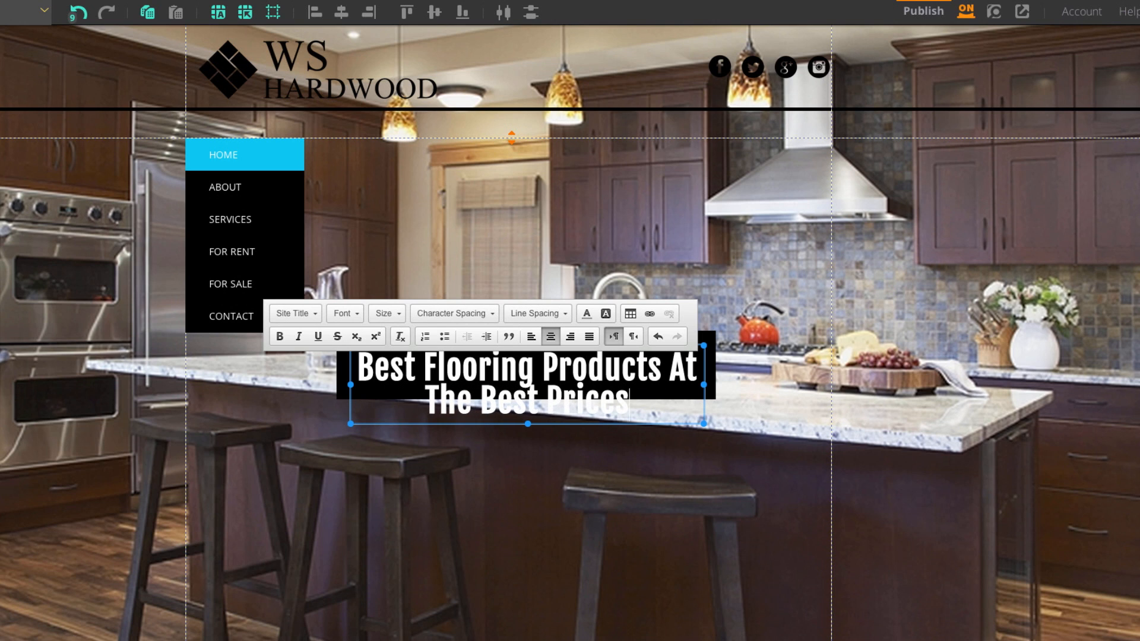
{"action": "left_click_drag", "start_coordinate": [704, 385], "coordinate": [633, 390]}
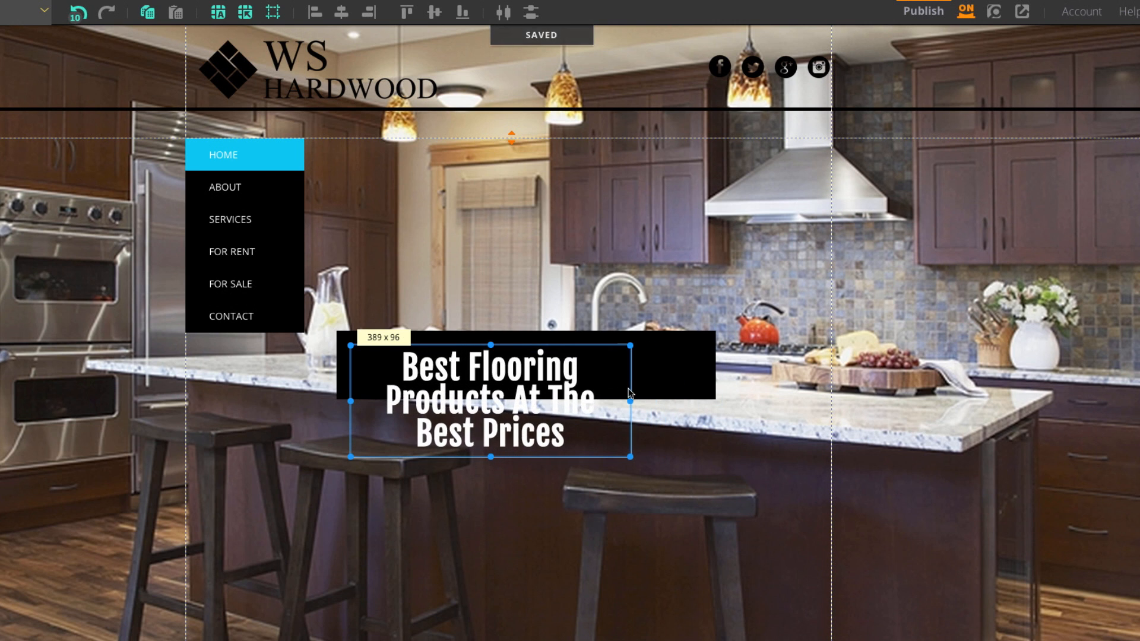
{"action": "left_click", "coordinate": [633, 389]}
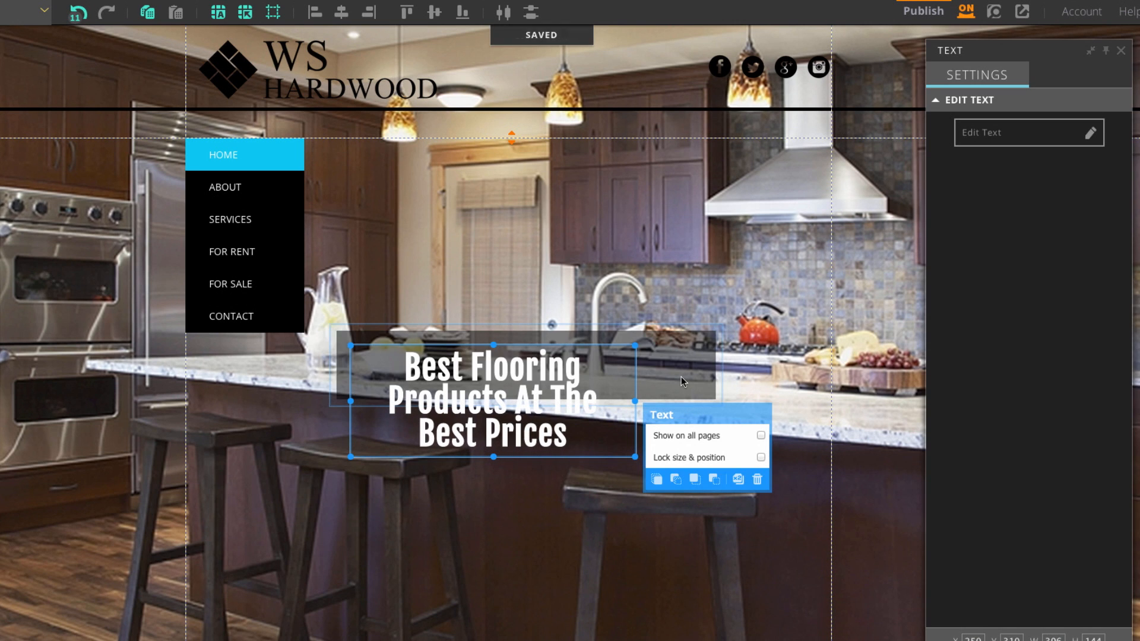
Resize the black box behind the headline, narrowing it to 413 wide.
{"action": "left_click", "coordinate": [686, 371]}
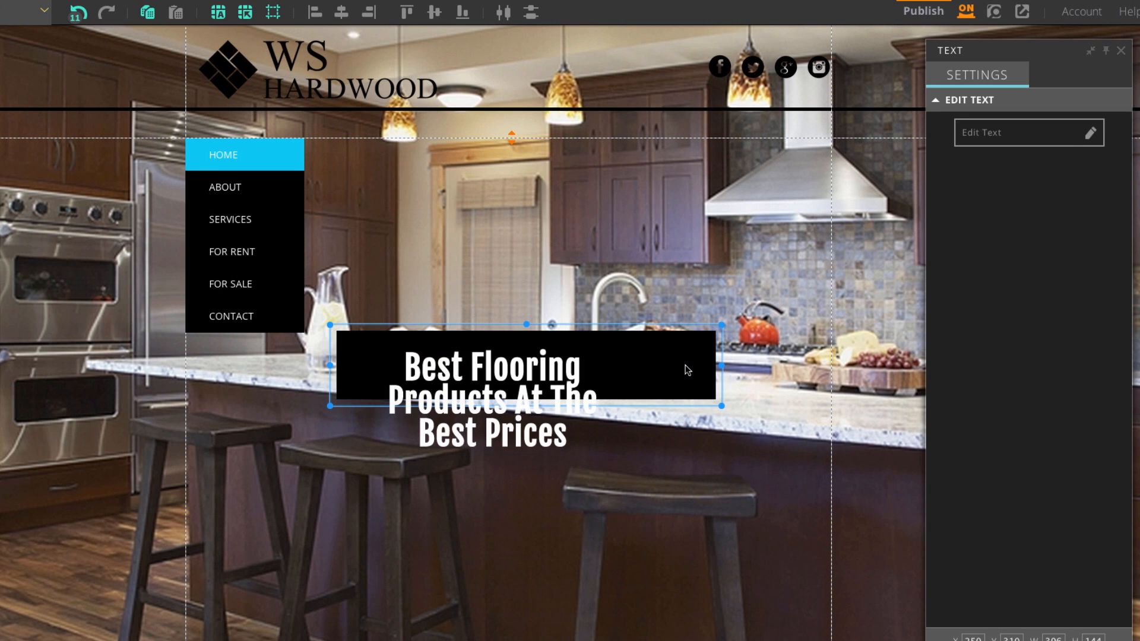
{"action": "mouse_move", "coordinate": [528, 323]}
{"action": "left_mouse_down"}
{"action": "mouse_move", "coordinate": [522, 296]}
{"action": "mouse_move", "coordinate": [524, 306]}
{"action": "left_mouse_up"}
{"action": "left_click_drag", "start_coordinate": [843, 354], "coordinate": [781, 355]}
{"action": "left_click_drag", "start_coordinate": [559, 302], "coordinate": [551, 225]}
{"action": "mouse_move", "coordinate": [552, 270]}
{"action": "left_mouse_down"}
{"action": "mouse_move", "coordinate": [590, 280]}
{"action": "mouse_move", "coordinate": [572, 281]}
{"action": "left_mouse_up"}
{"action": "left_click", "coordinate": [770, 301]}
{"action": "left_click_drag", "start_coordinate": [802, 327], "coordinate": [702, 327]}
{"action": "left_click_drag", "start_coordinate": [351, 327], "coordinate": [397, 327]}
{"action": "left_click", "coordinate": [534, 463]}
{"action": "left_click", "coordinate": [644, 396]}
{"action": "left_click_drag", "start_coordinate": [702, 327], "coordinate": [729, 333]}
Center the black box snugly around the headline, then select both and move them higher.
{"action": "left_click", "coordinate": [668, 374]}
{"action": "left_click", "coordinate": [674, 359]}
{"action": "left_click_drag", "start_coordinate": [398, 327], "coordinate": [349, 327]}
{"action": "left_click_drag", "start_coordinate": [428, 374], "coordinate": [470, 361]}
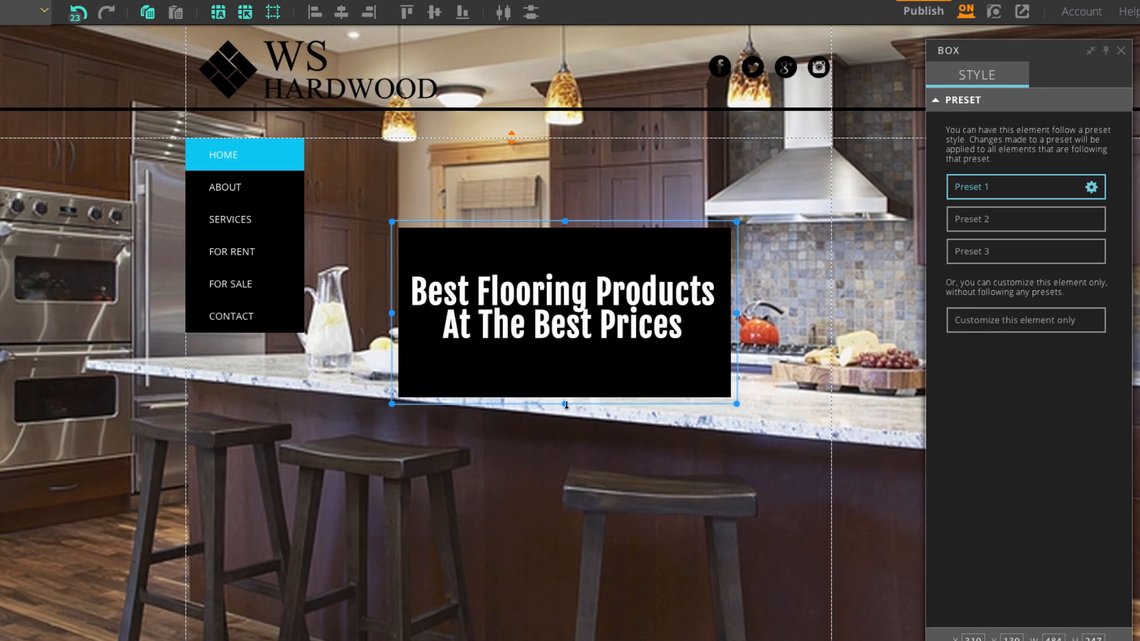
{"action": "left_click_drag", "start_coordinate": [566, 404], "coordinate": [566, 370]}
{"action": "left_click_drag", "start_coordinate": [565, 222], "coordinate": [564, 251]}
{"action": "left_click", "coordinate": [803, 404]}
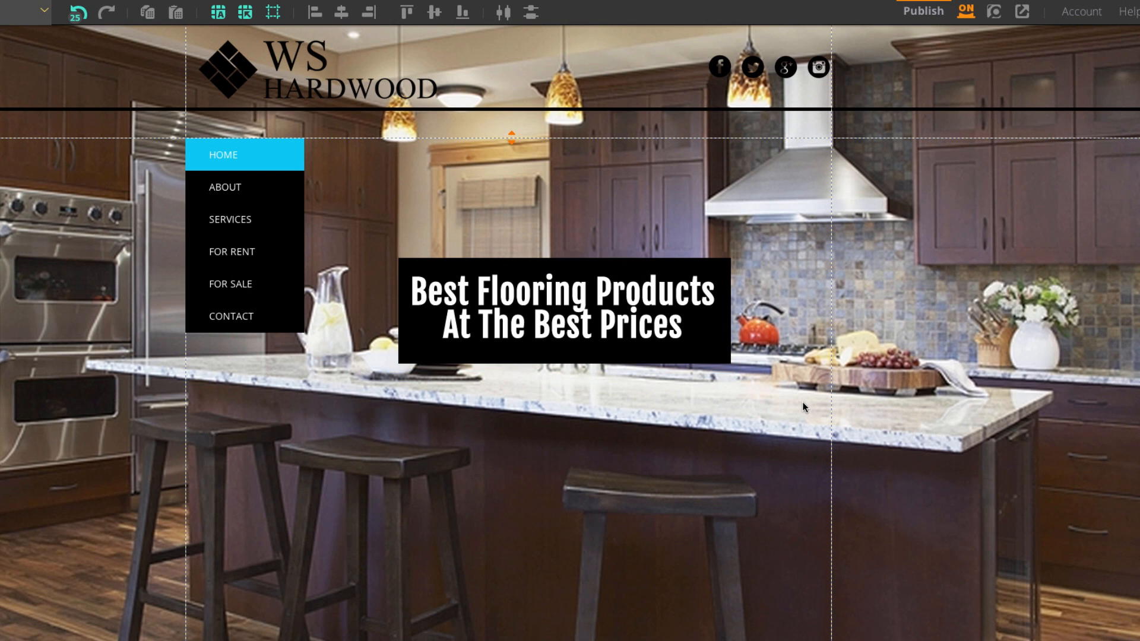
{"action": "left_click_drag", "start_coordinate": [781, 403], "coordinate": [529, 249]}
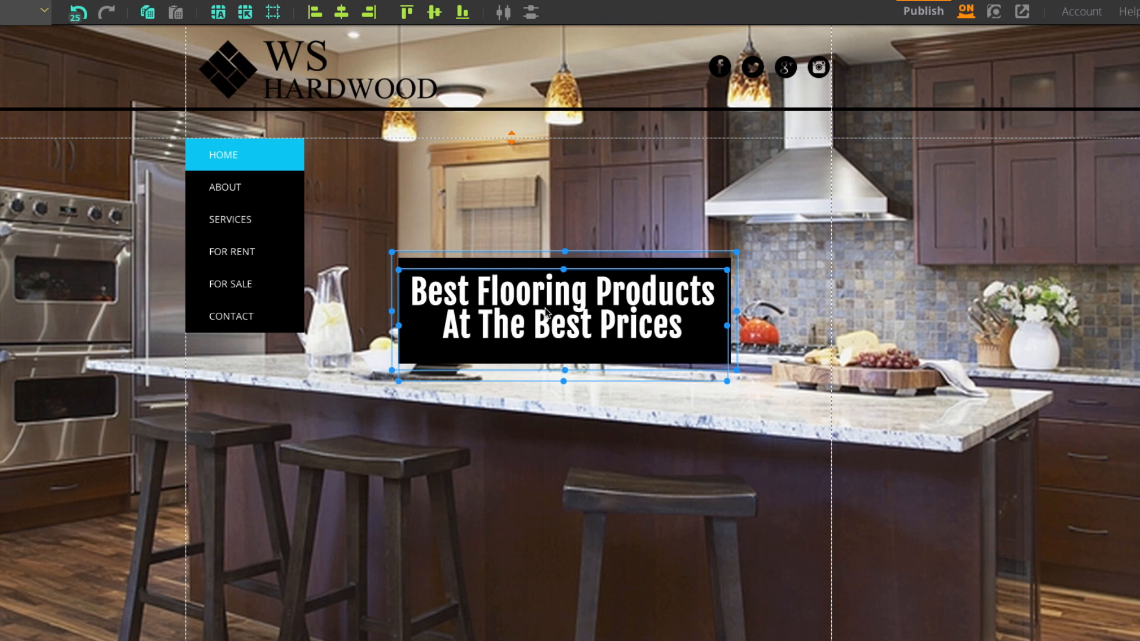
{"action": "left_click_drag", "start_coordinate": [561, 323], "coordinate": [567, 259]}
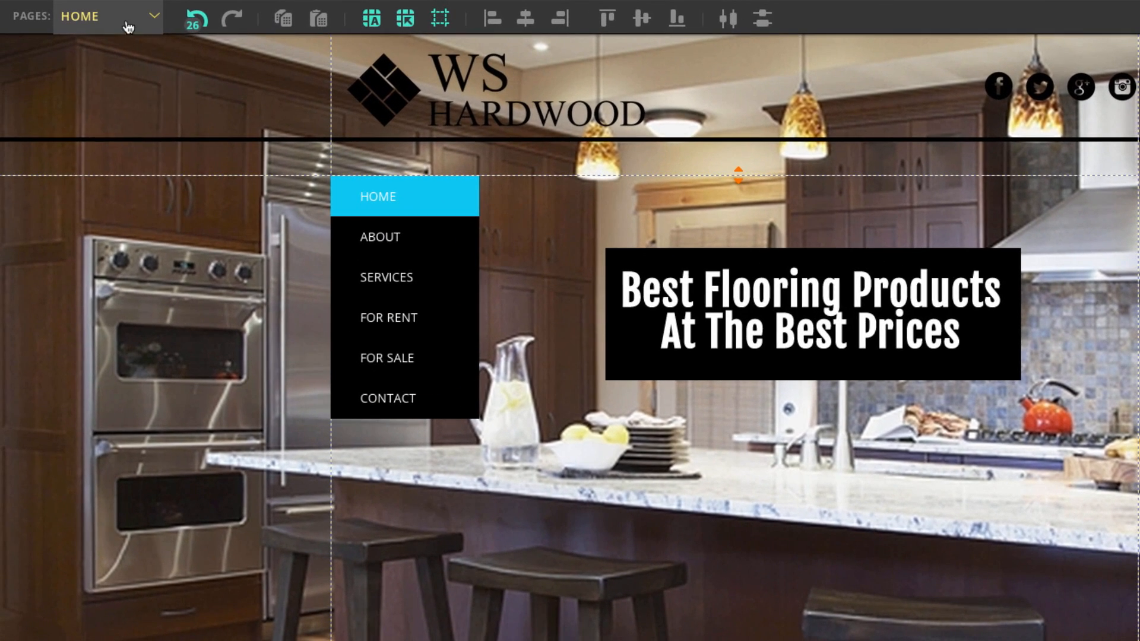
Switch to the ABOUT page and select its placeholder paragraph box.
{"action": "left_click", "coordinate": [128, 26]}
{"action": "left_click", "coordinate": [127, 76]}
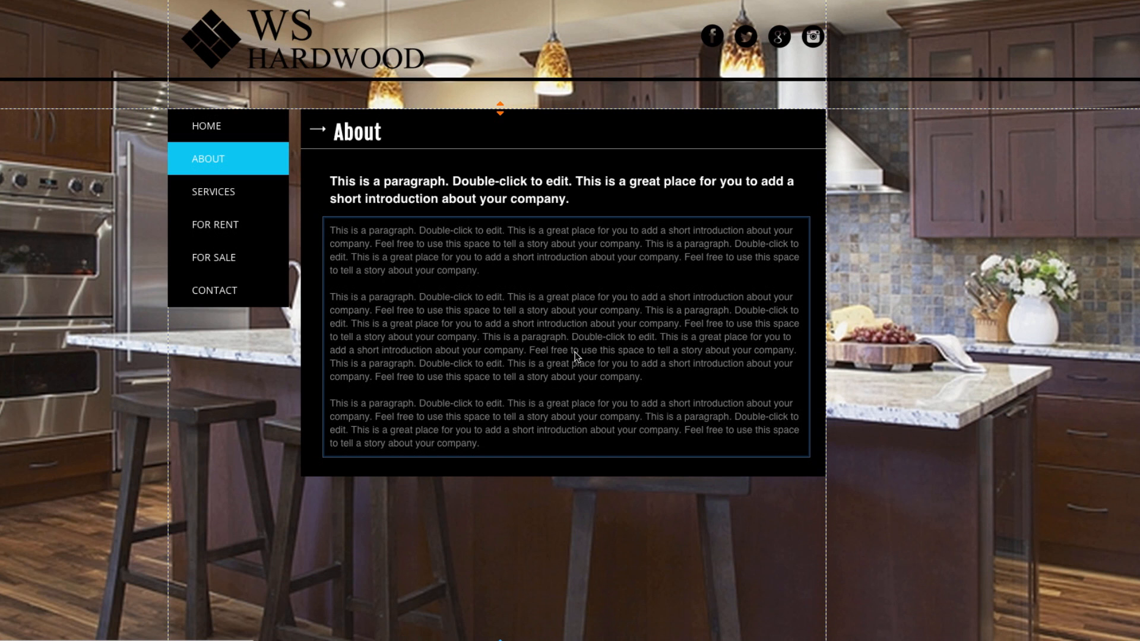
{"action": "left_click", "coordinate": [575, 351]}
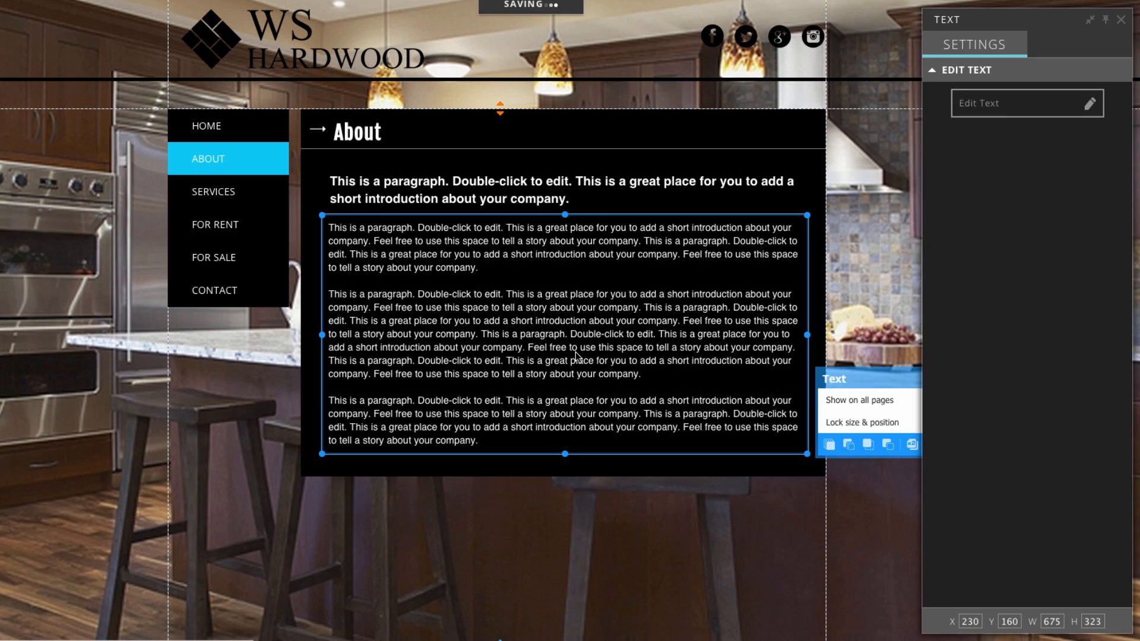
Enter text editing and select all the placeholder paragraph text, with the TextEdit copy brought alongside.
{"action": "left_click", "coordinate": [979, 115]}
{"action": "left_click_drag", "start_coordinate": [478, 439], "coordinate": [323, 217]}
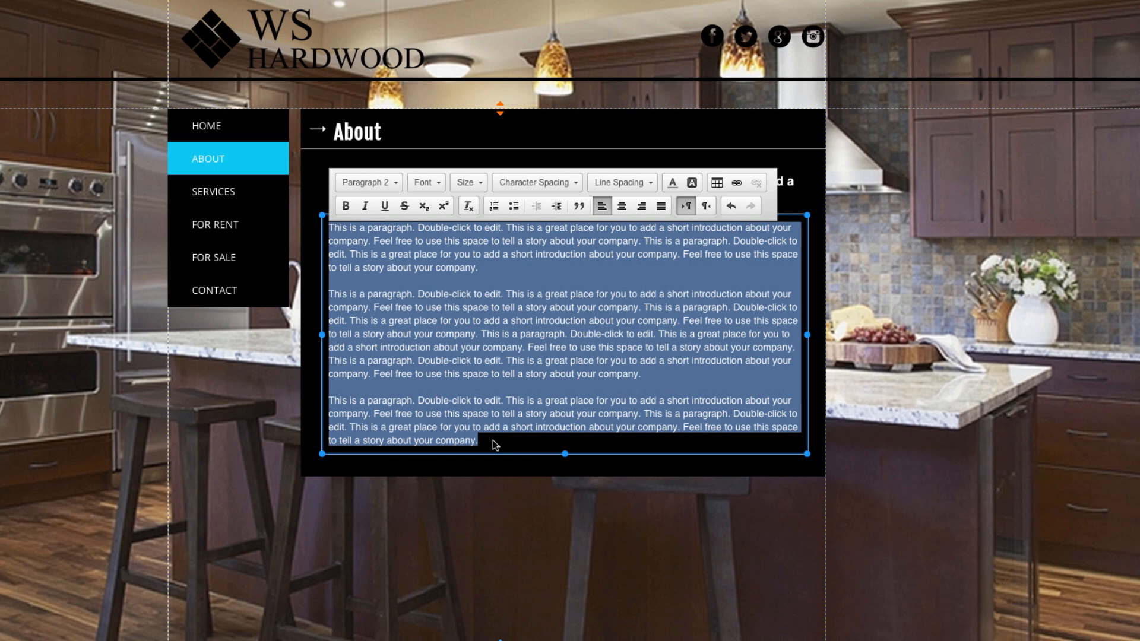
{"action": "left_click", "coordinate": [903, 620]}
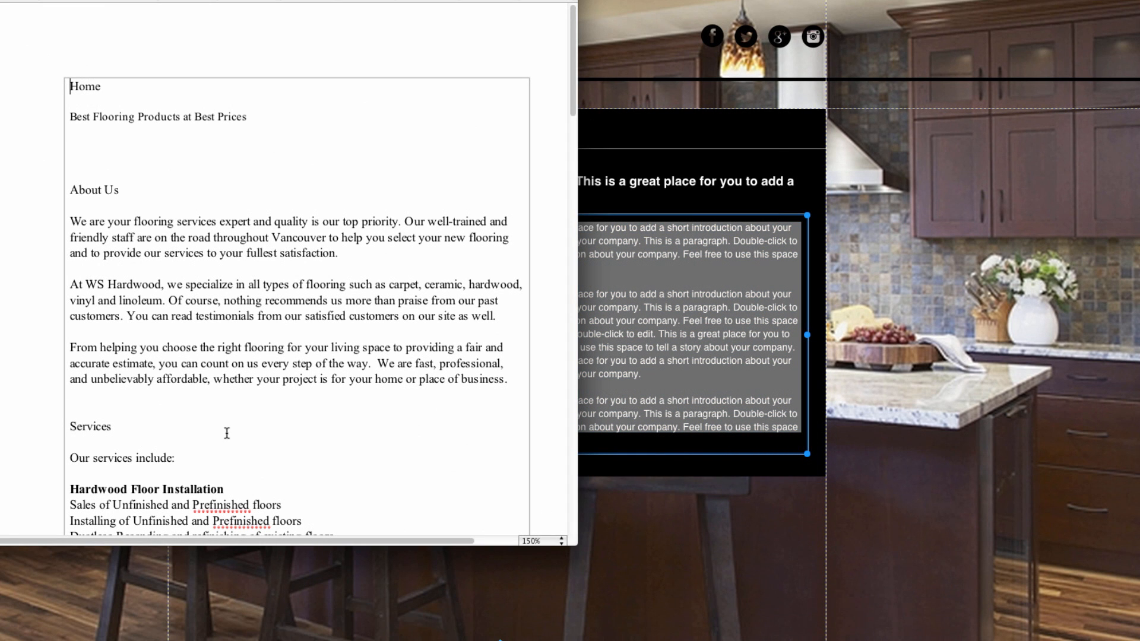
Copy the three About Us paragraphs from TextEdit over the About page's placeholder text.
{"action": "left_click_drag", "start_coordinate": [509, 380], "coordinate": [57, 222]}
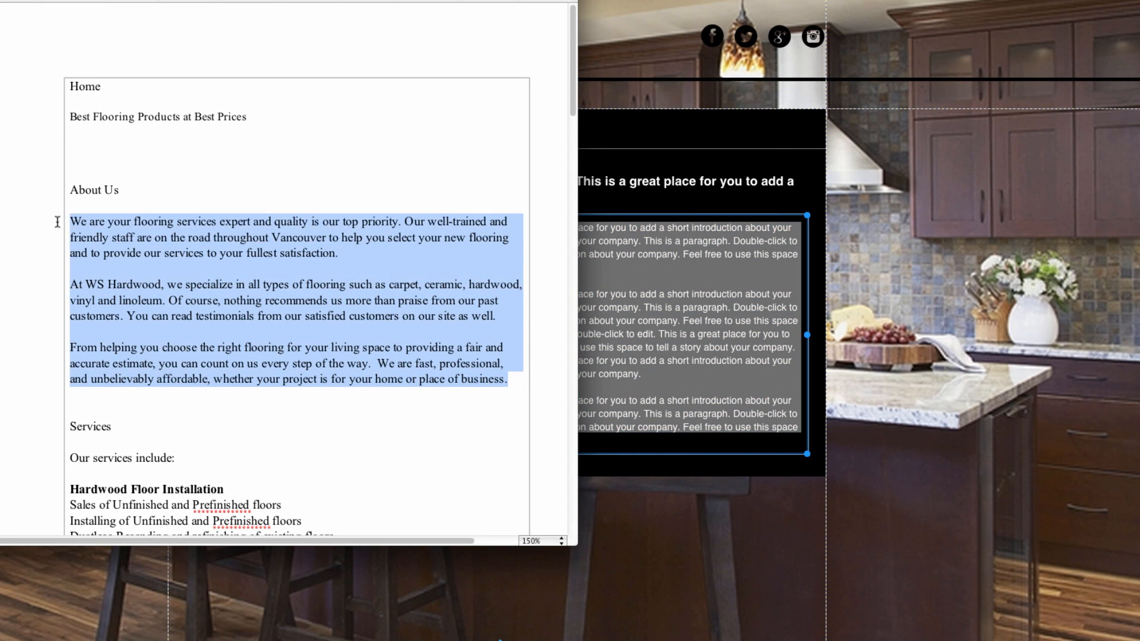
{"action": "left_click_drag", "start_coordinate": [329, 226], "coordinate": [696, 417]}
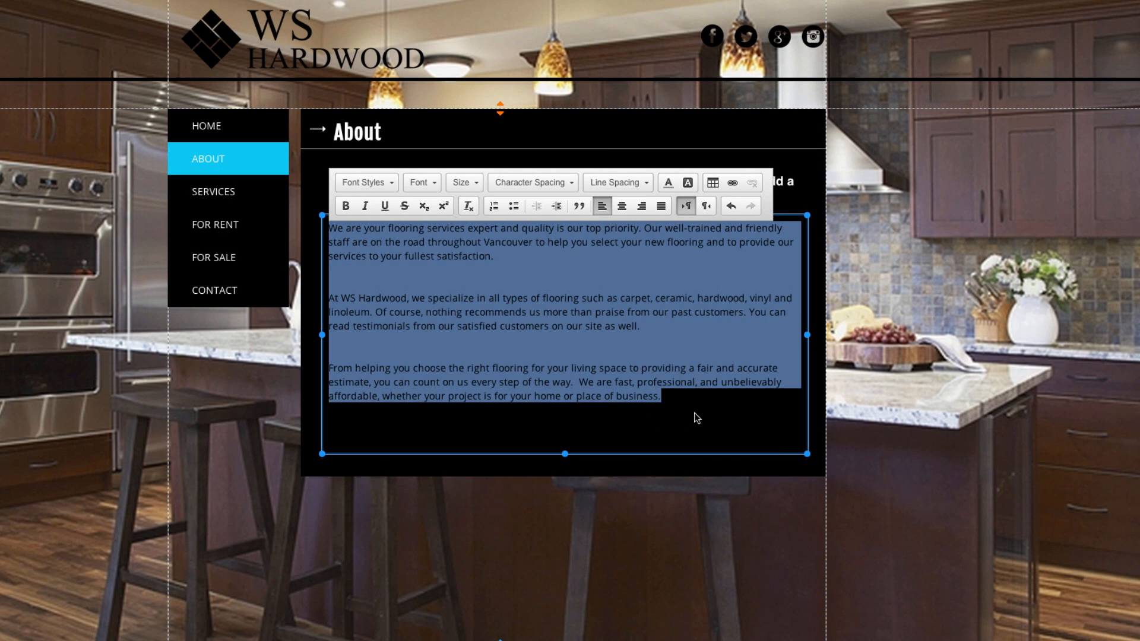
Apply the Paragraph 2 text style to the pasted About paragraphs.
{"action": "left_click", "coordinate": [387, 188]}
{"action": "scroll", "coordinate": [392, 250], "scroll_direction": "down", "scroll_amount": 3}
{"action": "left_click", "coordinate": [400, 275]}
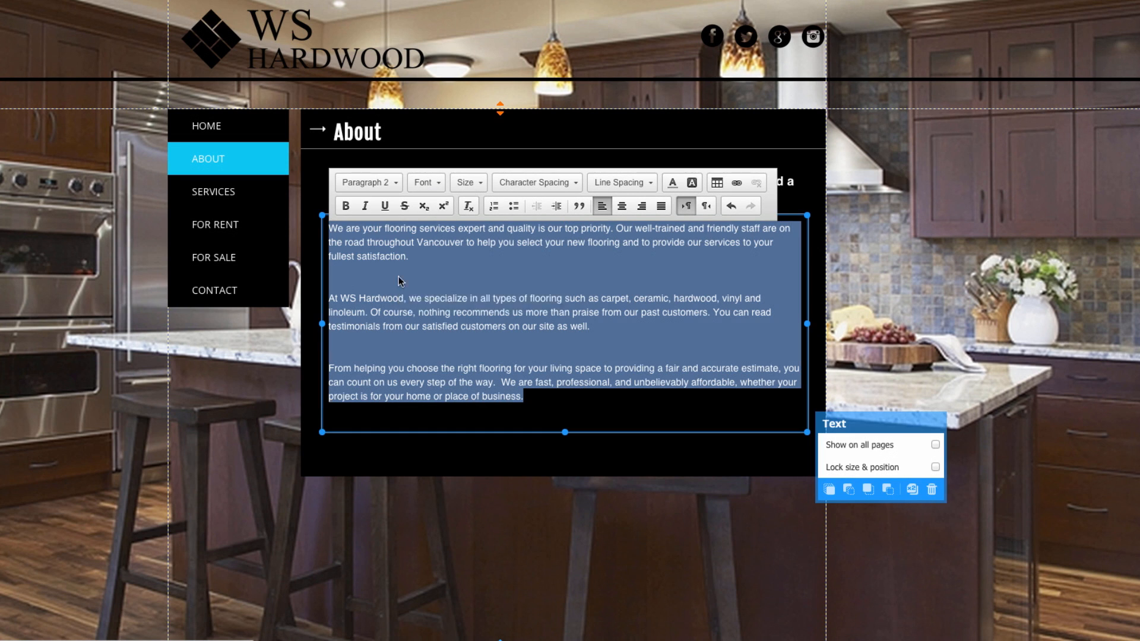
{"action": "left_click", "coordinate": [534, 397]}
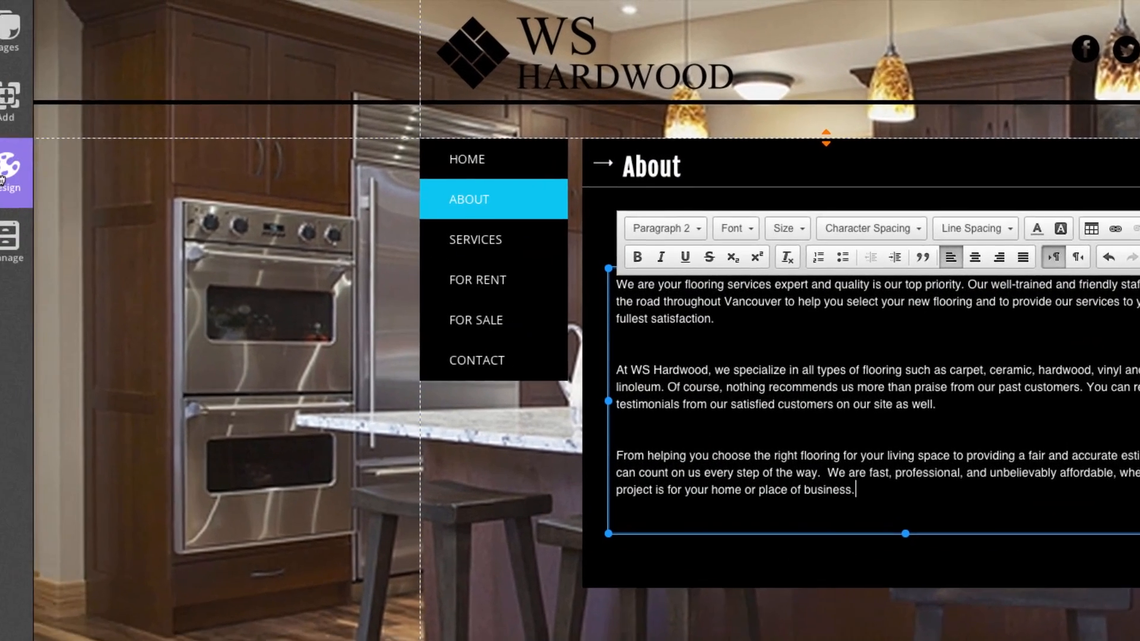
Check the Font Styles presets under Design settings, then close them.
{"action": "left_click", "coordinate": [26, 177]}
{"action": "left_click", "coordinate": [154, 128]}
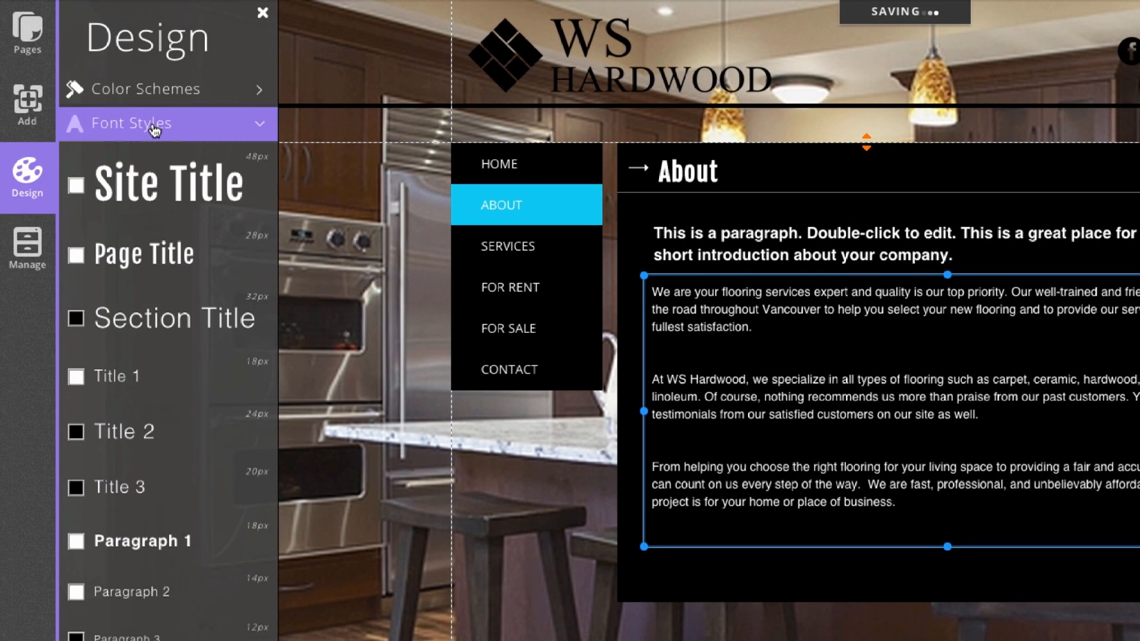
{"action": "left_click", "coordinate": [154, 127]}
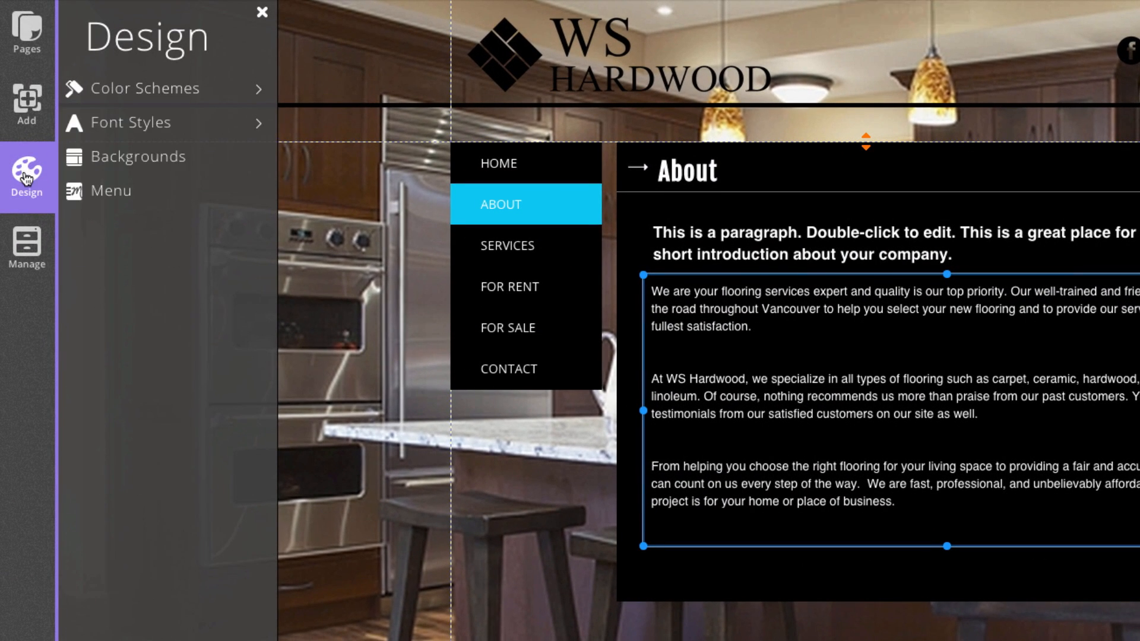
{"action": "left_click", "coordinate": [26, 177]}
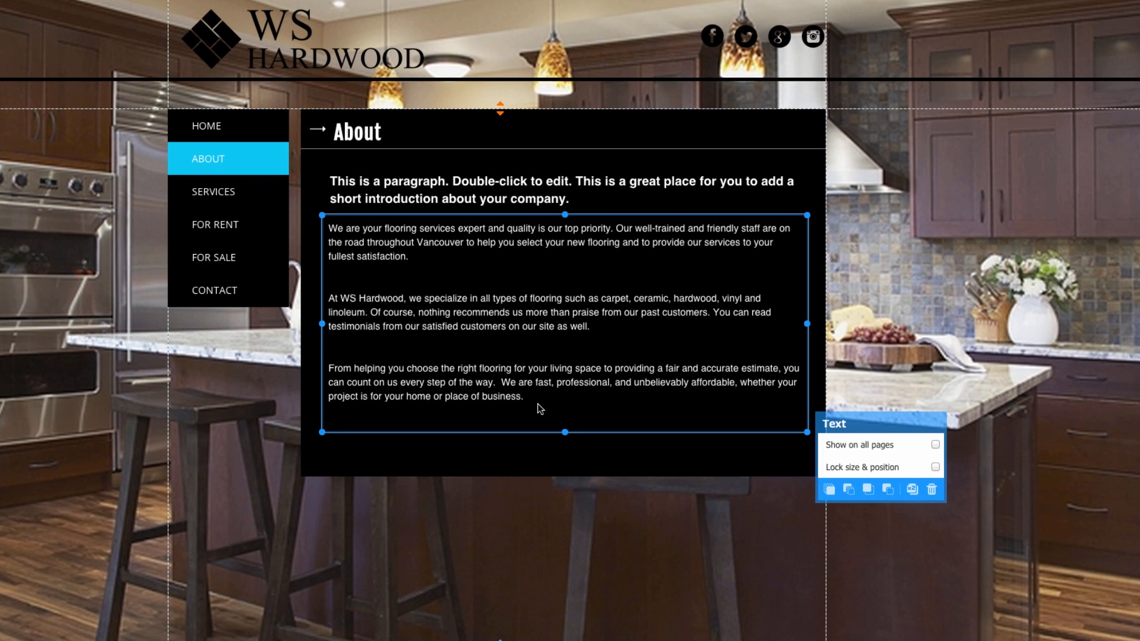
Delete the placeholder heading from the About page.
{"action": "left_click", "coordinate": [501, 195]}
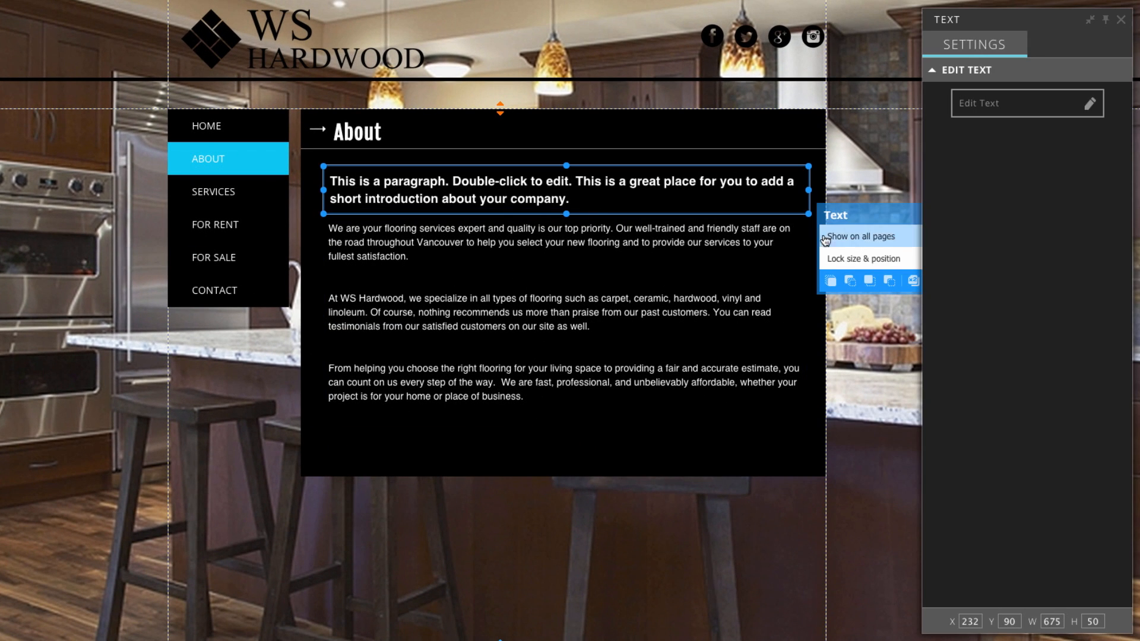
{"action": "left_click", "coordinate": [915, 280]}
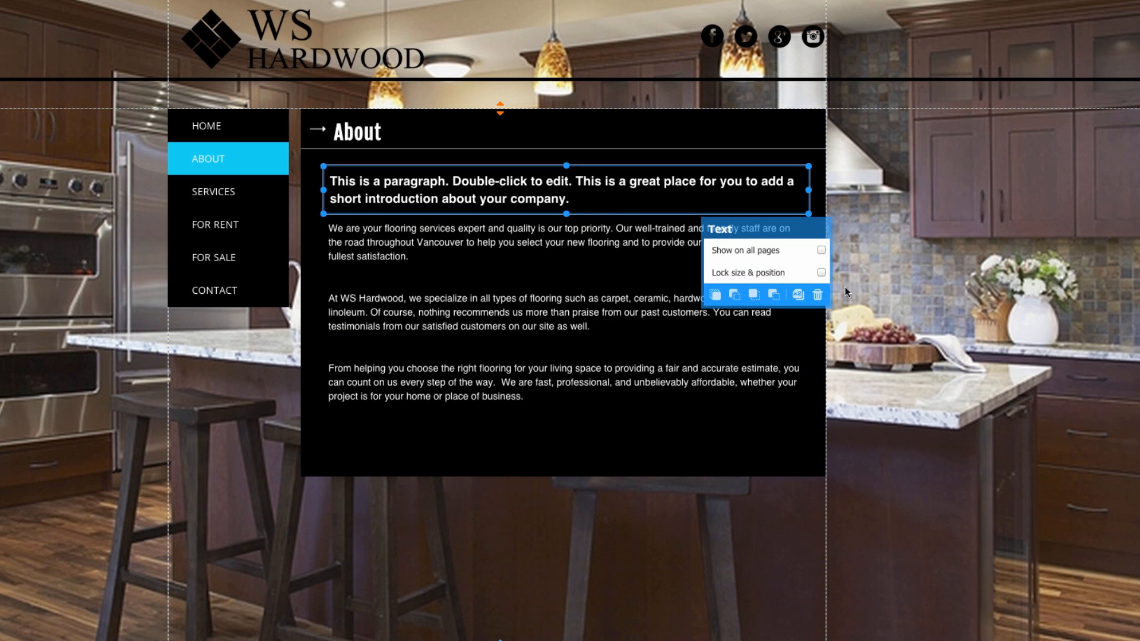
{"action": "left_click", "coordinate": [818, 295]}
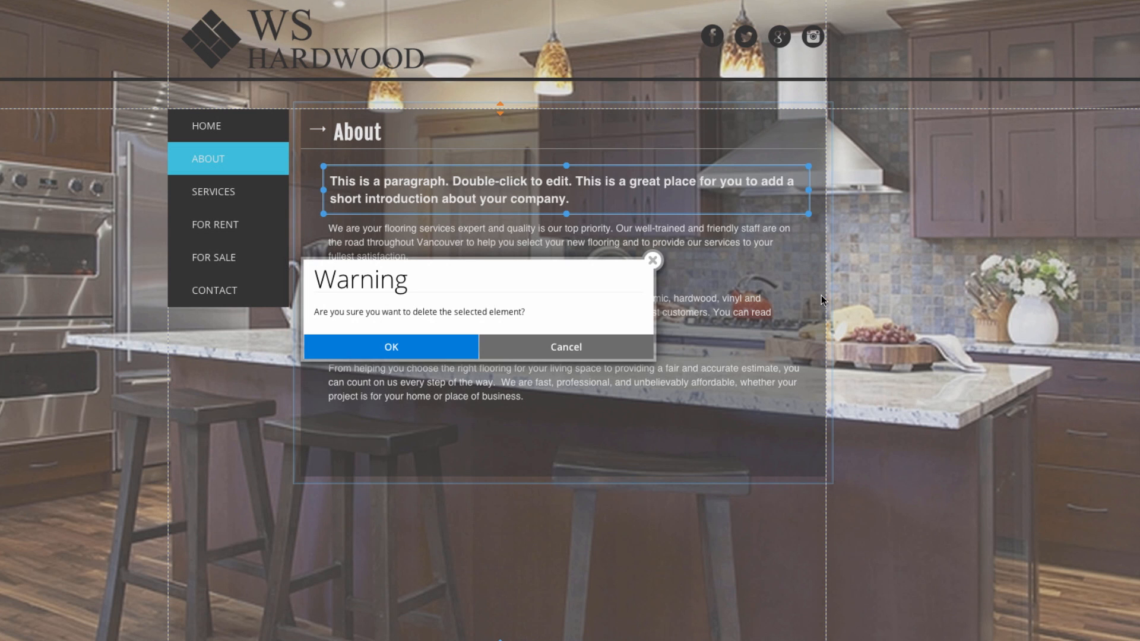
{"action": "left_click", "coordinate": [414, 349]}
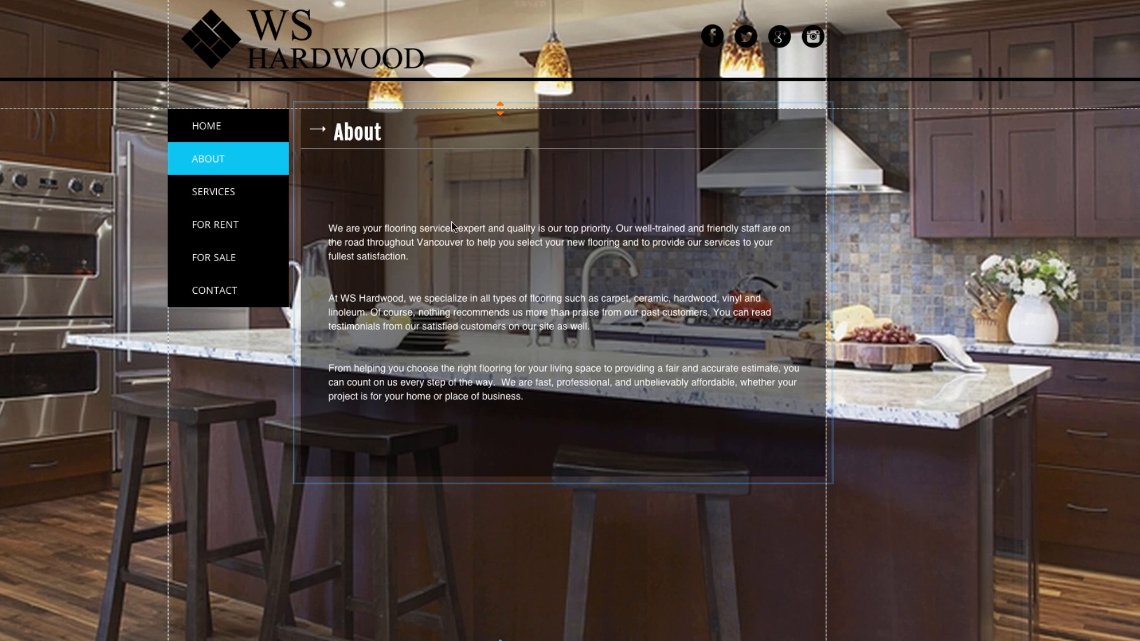
Move the body text up, shorten the black panel to fit, and switch to the Services page.
{"action": "left_click", "coordinate": [404, 246]}
{"action": "left_click_drag", "start_coordinate": [404, 245], "coordinate": [406, 210]}
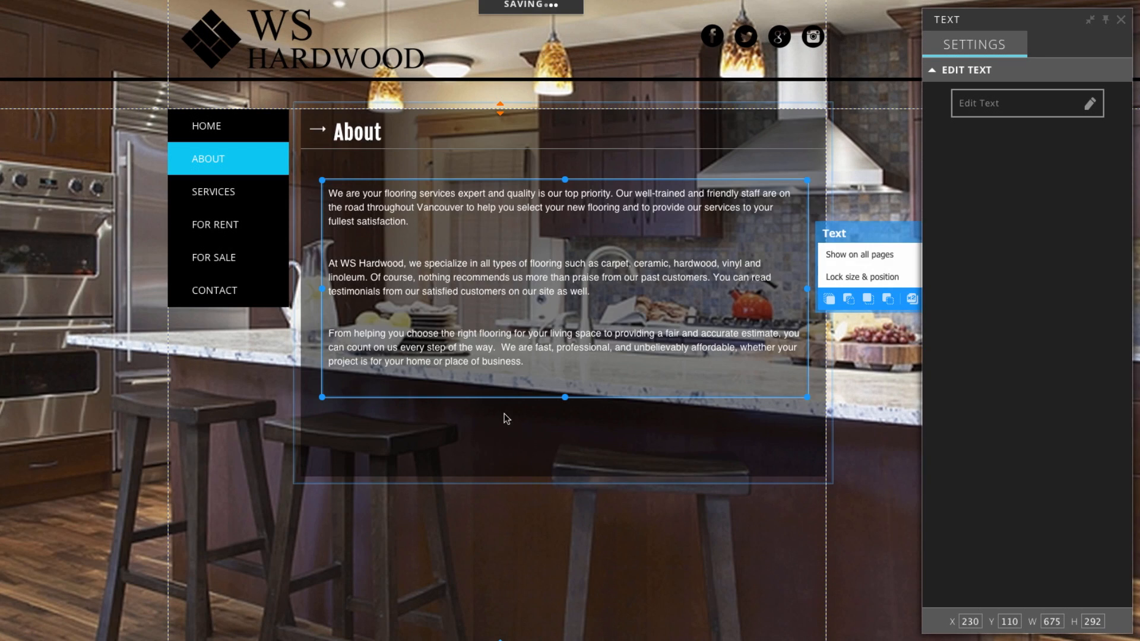
{"action": "left_click", "coordinate": [518, 451]}
{"action": "left_click_drag", "start_coordinate": [564, 482], "coordinate": [568, 416]}
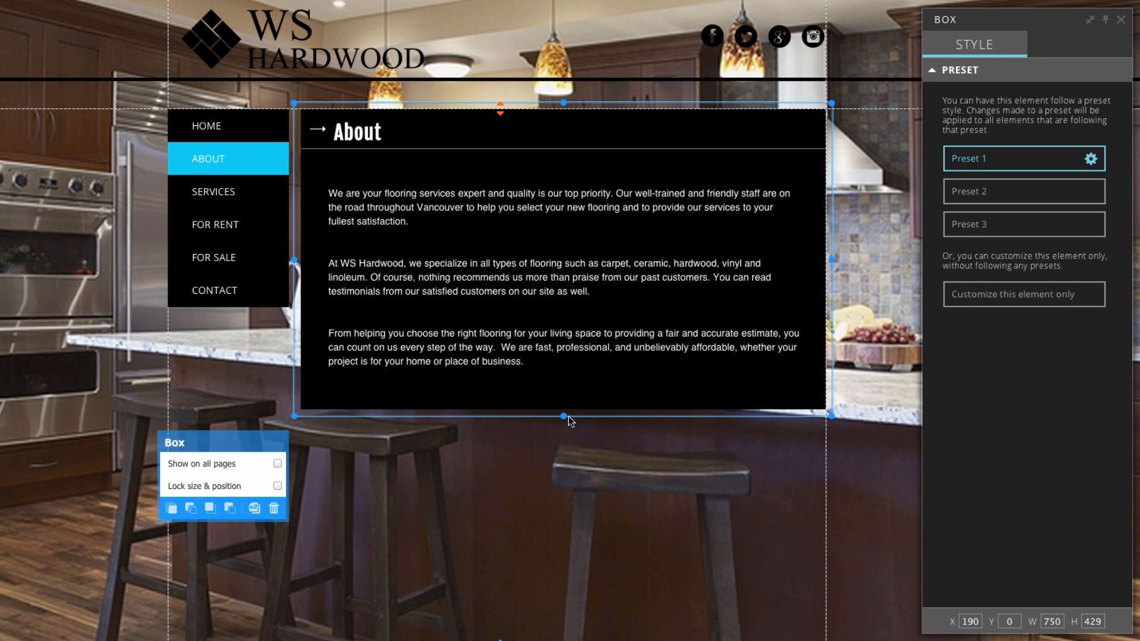
{"action": "left_click", "coordinate": [556, 486]}
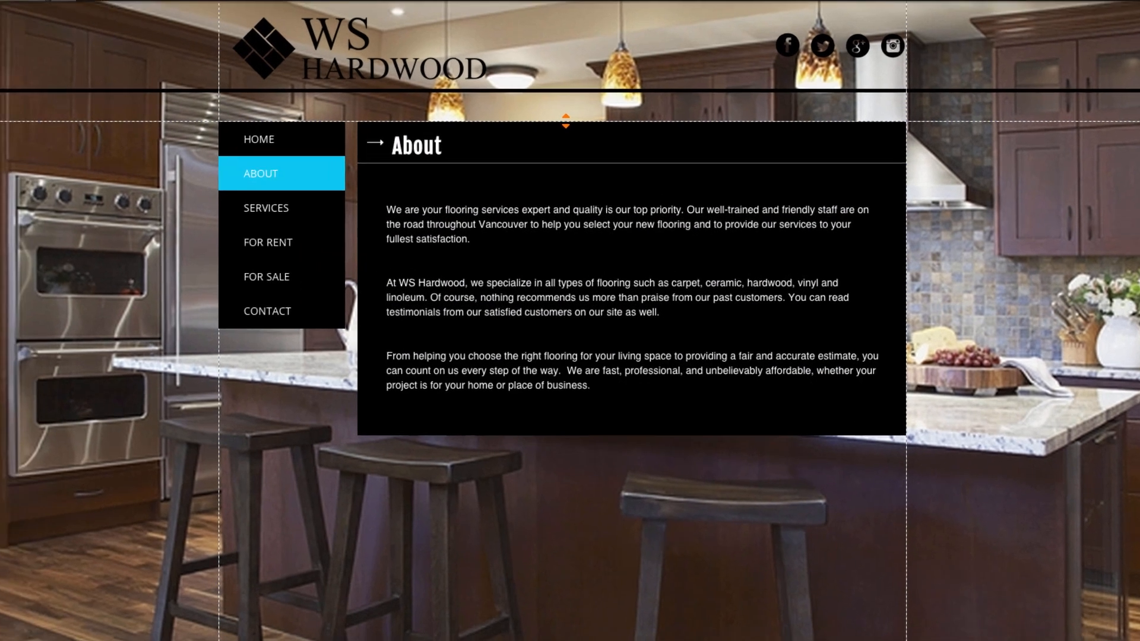
{"action": "left_click", "coordinate": [229, 13]}
{"action": "left_click", "coordinate": [231, 95]}
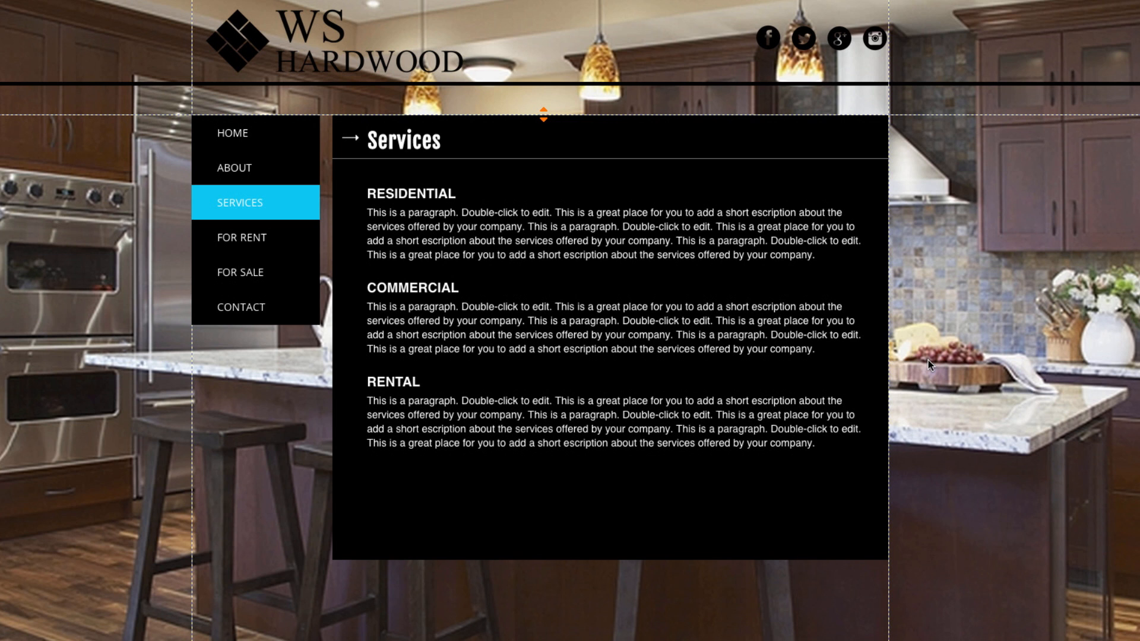
Drag the Services page's content section down until it is 1432px tall.
{"action": "scroll", "coordinate": [707, 438], "scroll_direction": "down", "scroll_amount": 3}
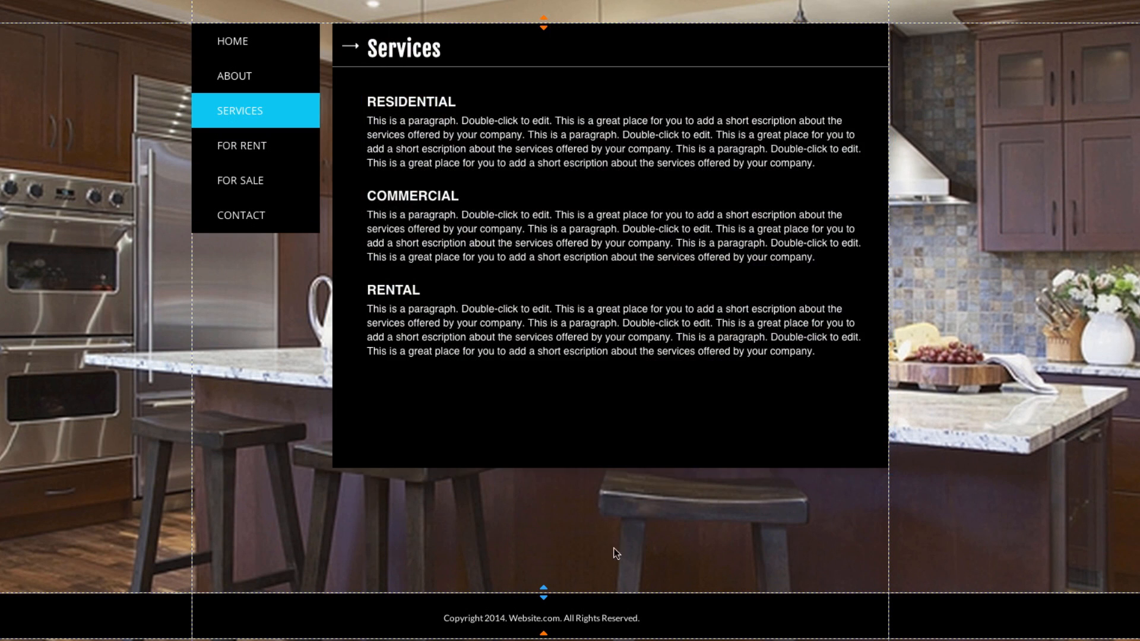
{"action": "mouse_move", "coordinate": [544, 590]}
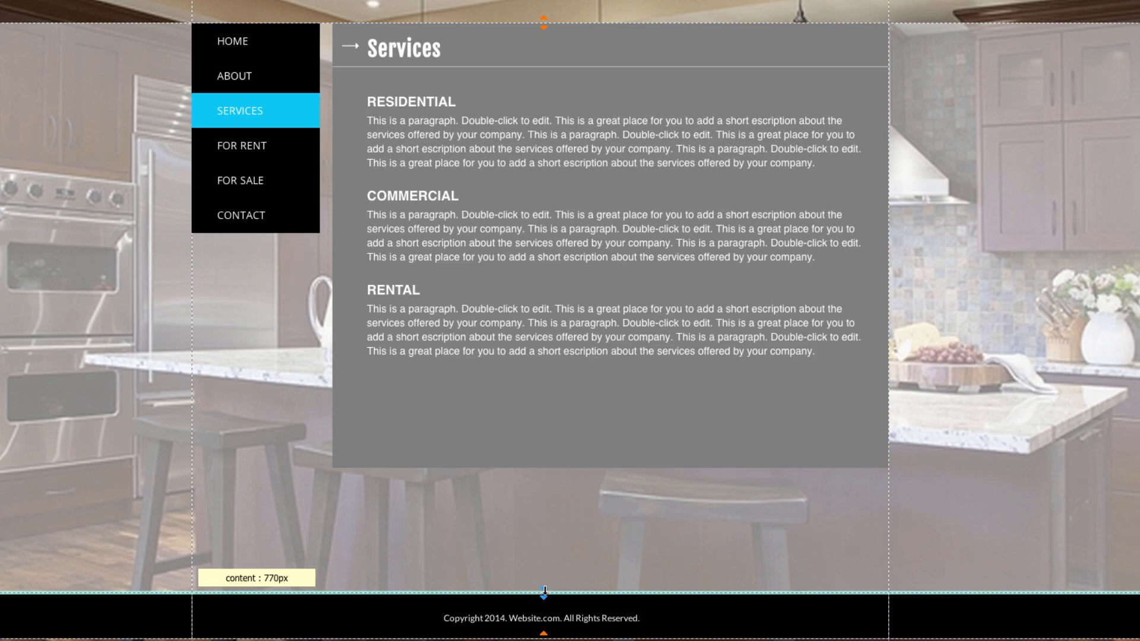
{"action": "left_click_drag", "start_coordinate": [545, 591], "coordinate": [542, 640]}
{"action": "scroll", "coordinate": [570, 321], "scroll_direction": "down", "scroll_amount": 3}
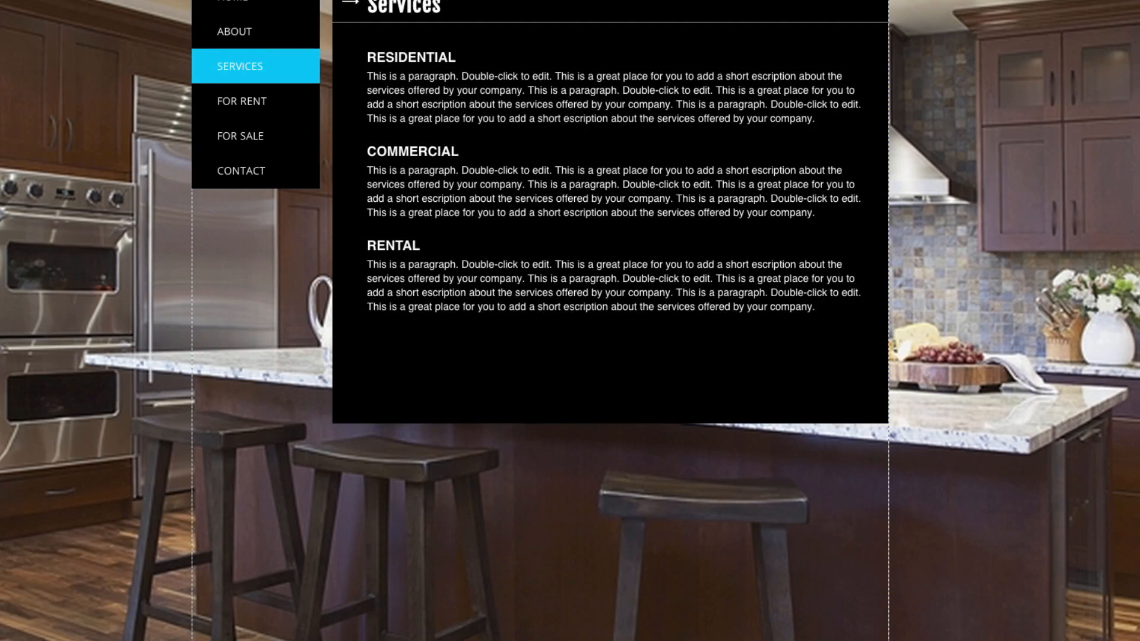
{"action": "scroll", "coordinate": [537, 613], "scroll_direction": "down", "scroll_amount": 8}
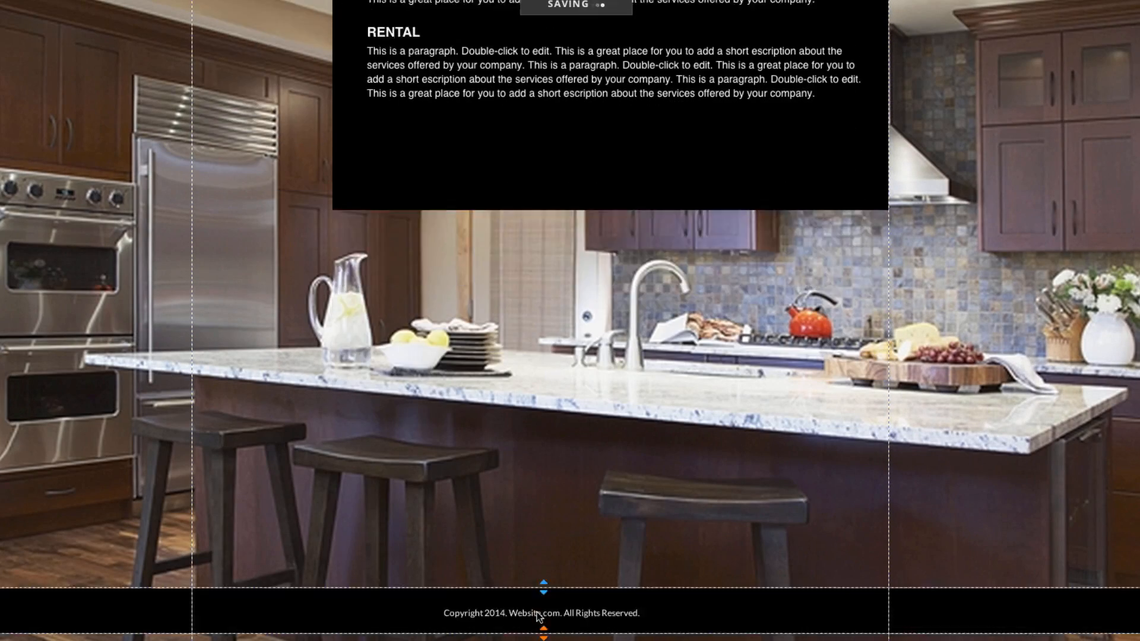
{"action": "mouse_move", "coordinate": [543, 524]}
{"action": "left_click_drag", "start_coordinate": [542, 523], "coordinate": [542, 630]}
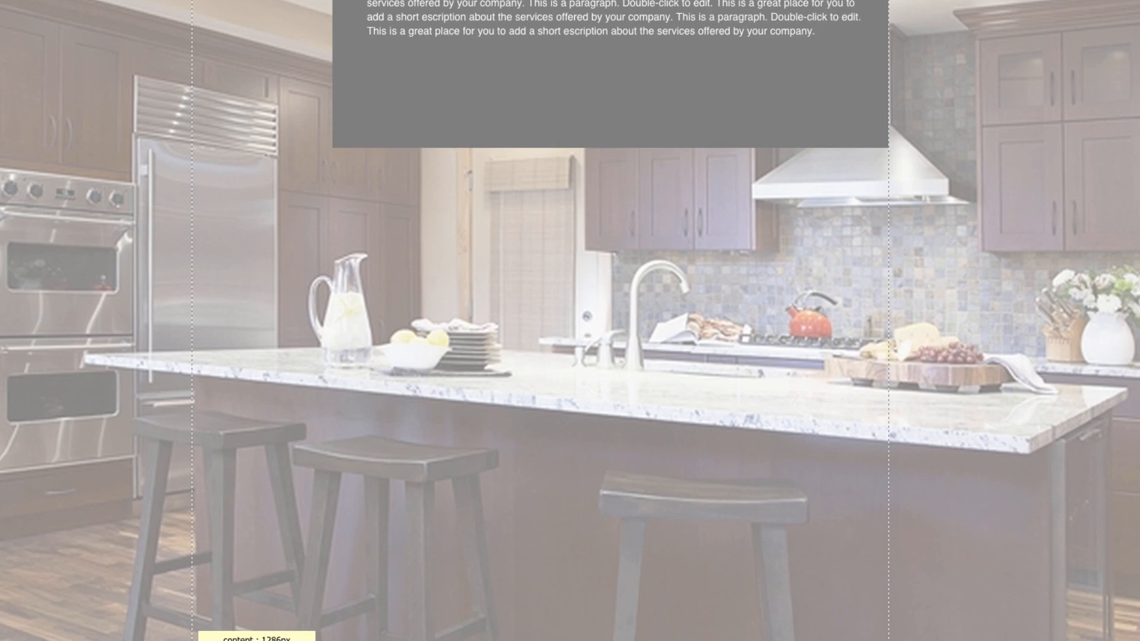
{"action": "scroll", "coordinate": [544, 499], "scroll_direction": "down", "scroll_amount": 4}
{"action": "left_click_drag", "start_coordinate": [544, 499], "coordinate": [542, 605]}
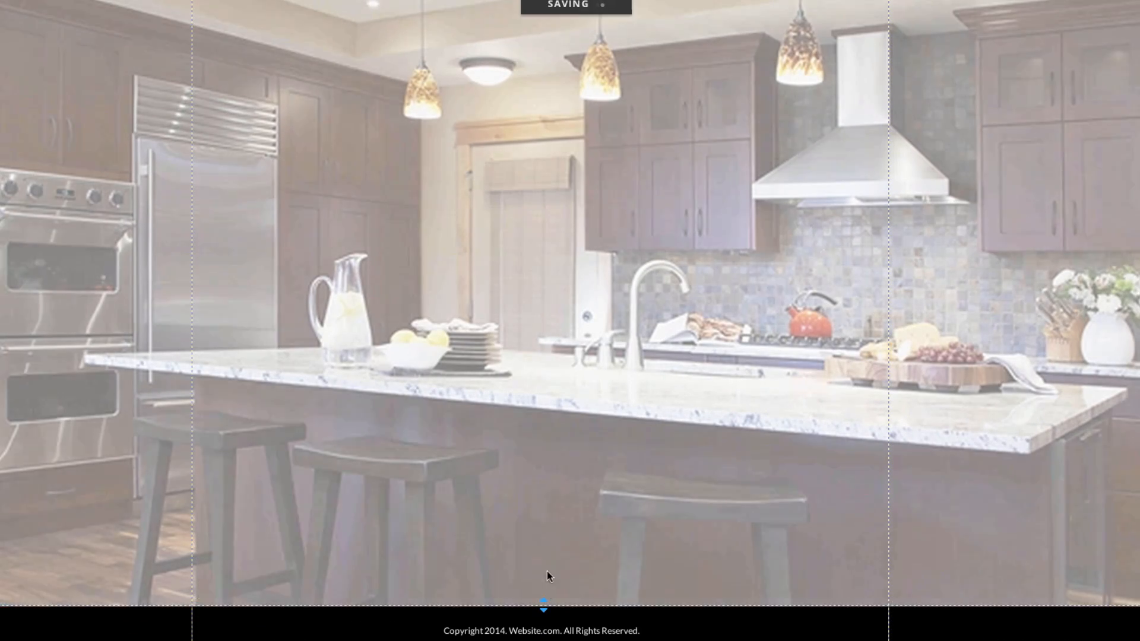
{"action": "scroll", "coordinate": [547, 571], "scroll_direction": "up", "scroll_amount": 10}
{"action": "scroll", "coordinate": [564, 480], "scroll_direction": "up", "scroll_amount": 2}
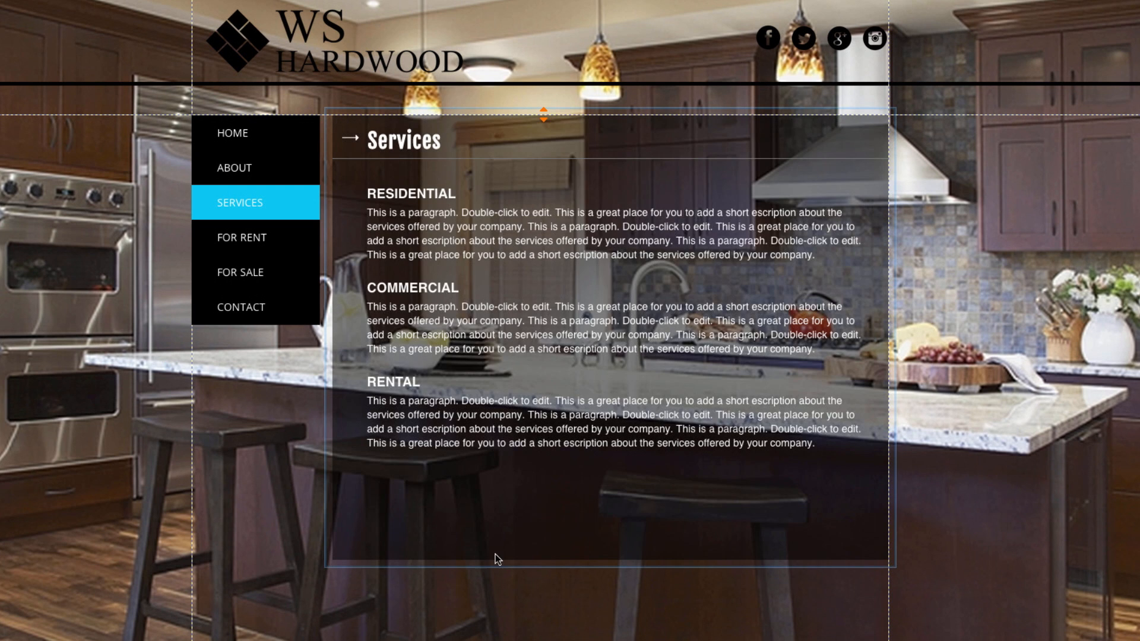
Stretch the black Services panel further down below the Residential, Commercial and Rental sections.
{"action": "left_click", "coordinate": [496, 553]}
{"action": "scroll", "coordinate": [603, 458], "scroll_direction": "down", "scroll_amount": 2}
{"action": "left_click_drag", "start_coordinate": [608, 427], "coordinate": [611, 547]}
{"action": "scroll", "coordinate": [609, 472], "scroll_direction": "up", "scroll_amount": 5}
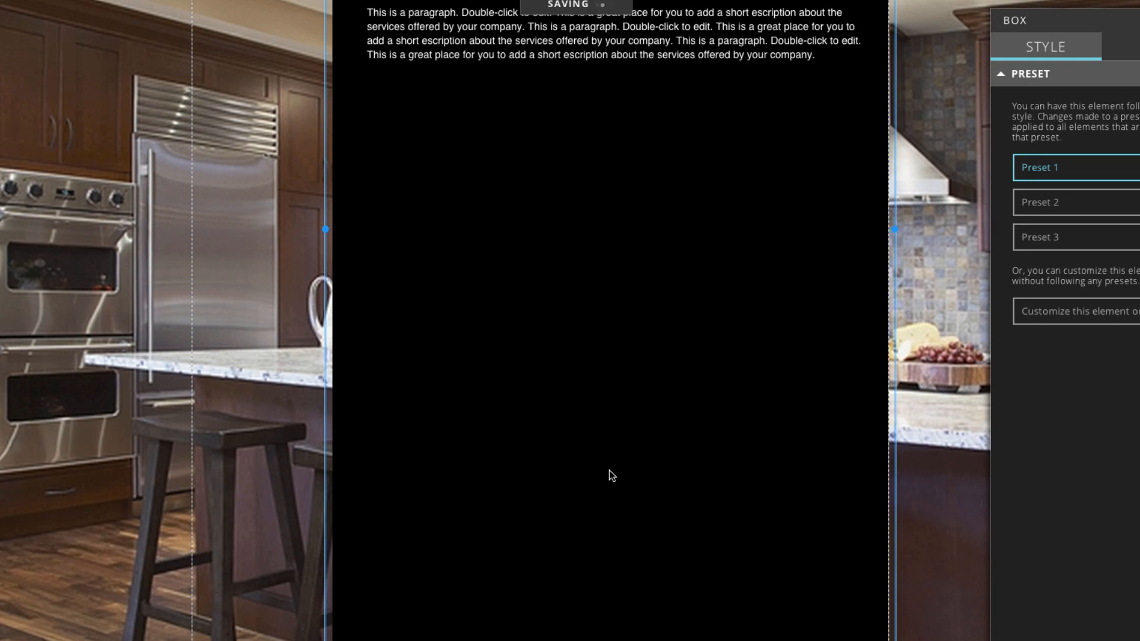
{"action": "scroll", "coordinate": [610, 473], "scroll_direction": "up", "scroll_amount": 2}
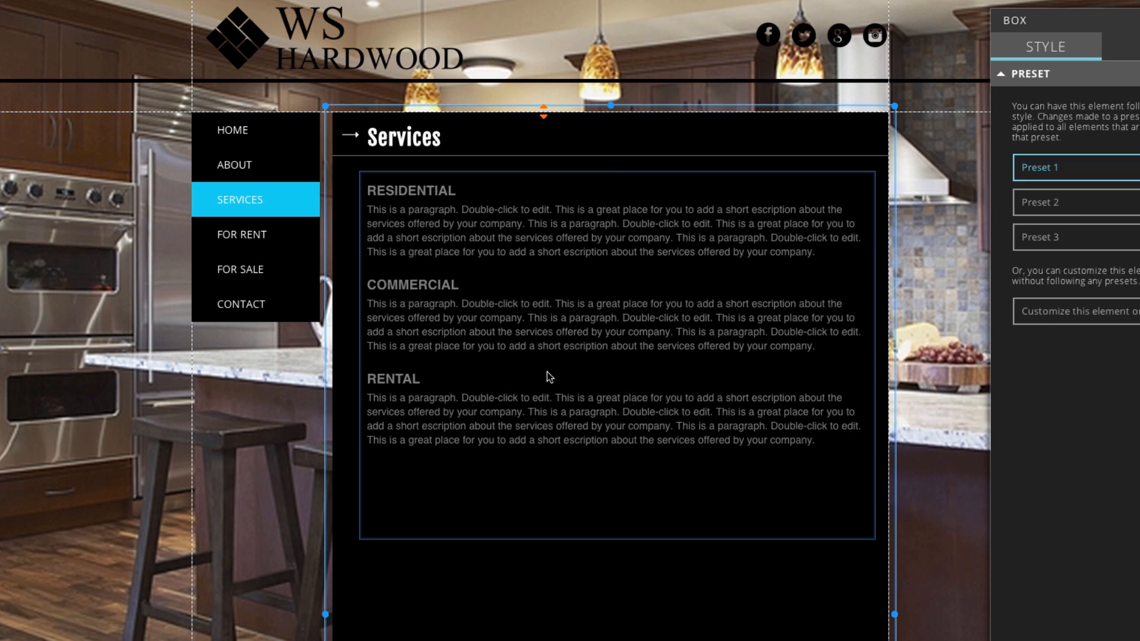
{"action": "left_click", "coordinate": [547, 374]}
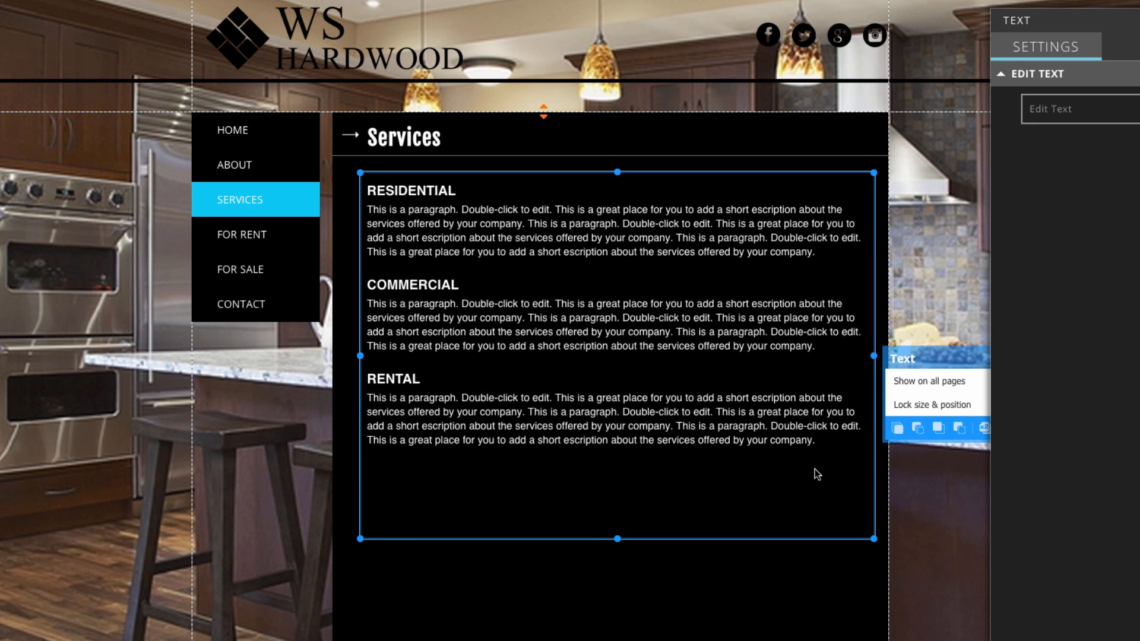
Replace the Services placeholder text with the services list copied from the notes document.
{"action": "double_click", "coordinate": [820, 464]}
{"action": "left_click_drag", "start_coordinate": [827, 447], "coordinate": [383, 189]}
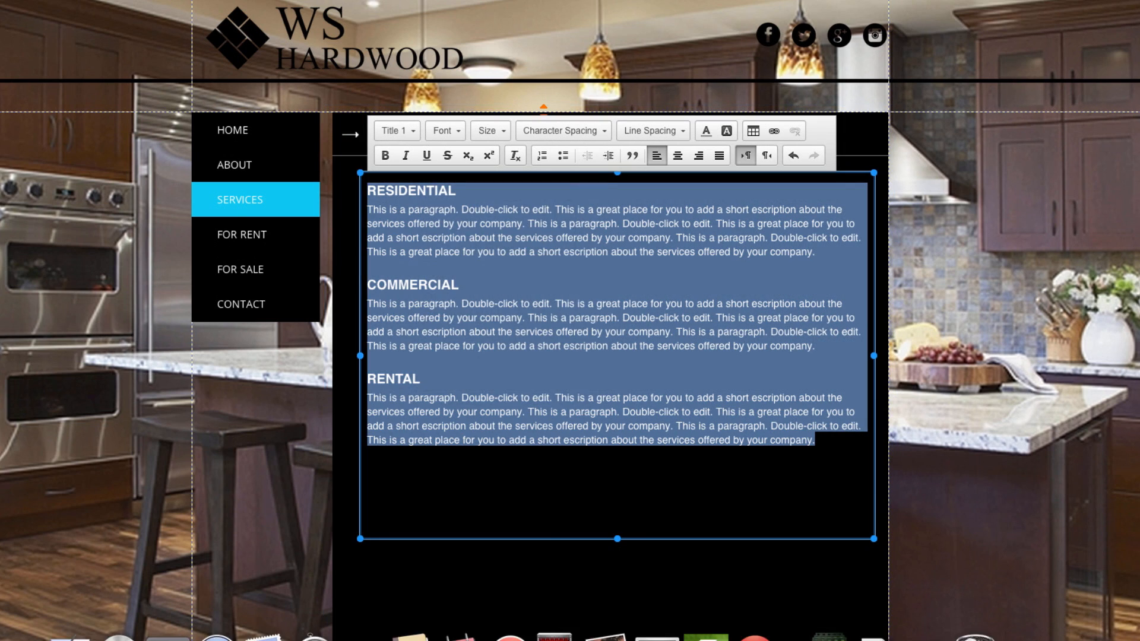
{"action": "left_click", "coordinate": [555, 635]}
{"action": "left_click_drag", "start_coordinate": [87, 172], "coordinate": [150, 14]}
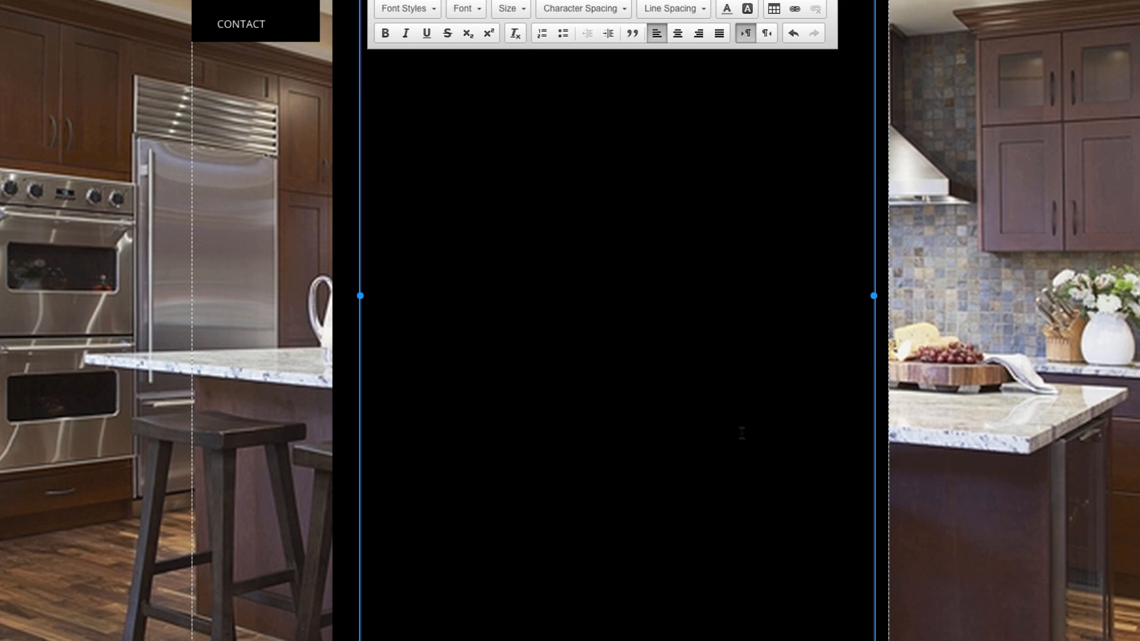
{"action": "scroll", "coordinate": [742, 433], "scroll_direction": "up", "scroll_amount": 5}
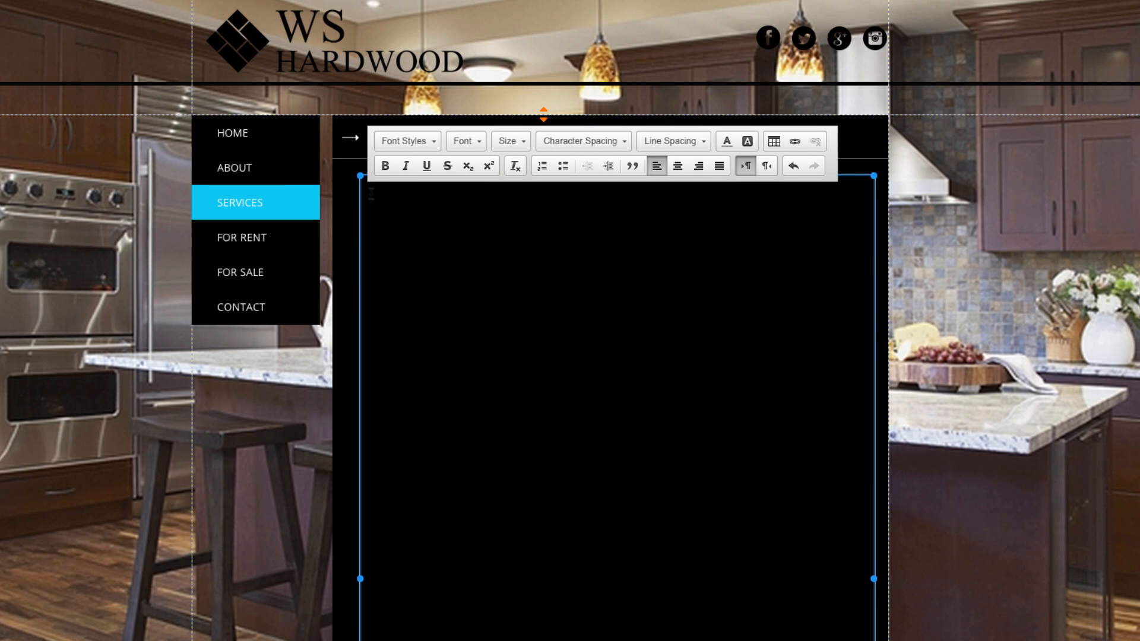
{"action": "key", "text": "ctrl+v"}
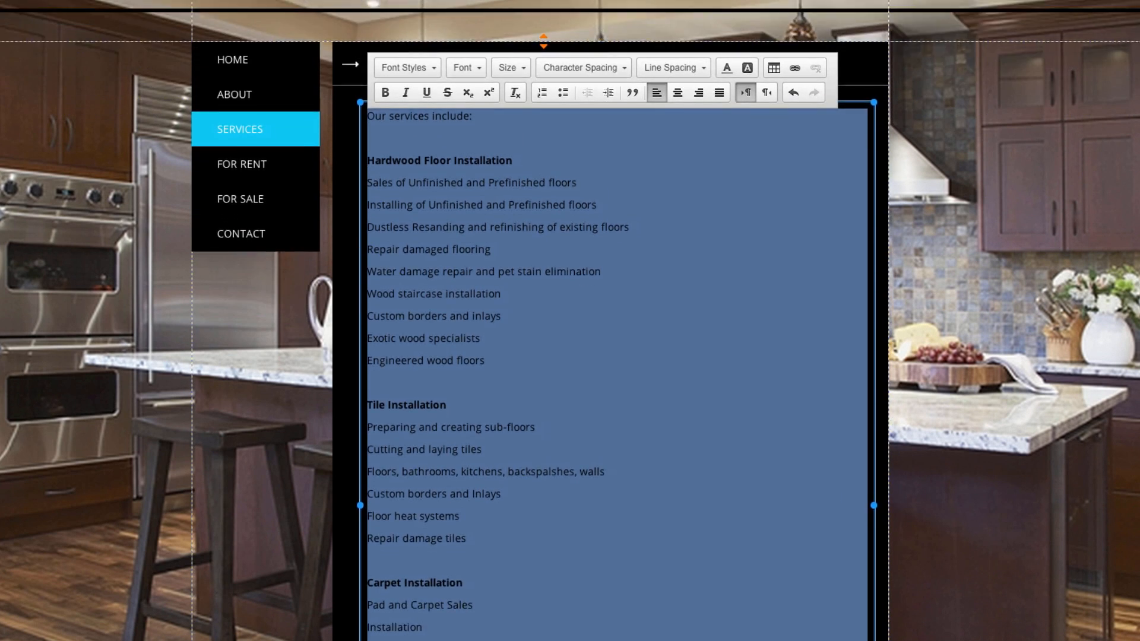
{"action": "scroll", "coordinate": [617, 320], "scroll_direction": "down", "scroll_amount": 4}
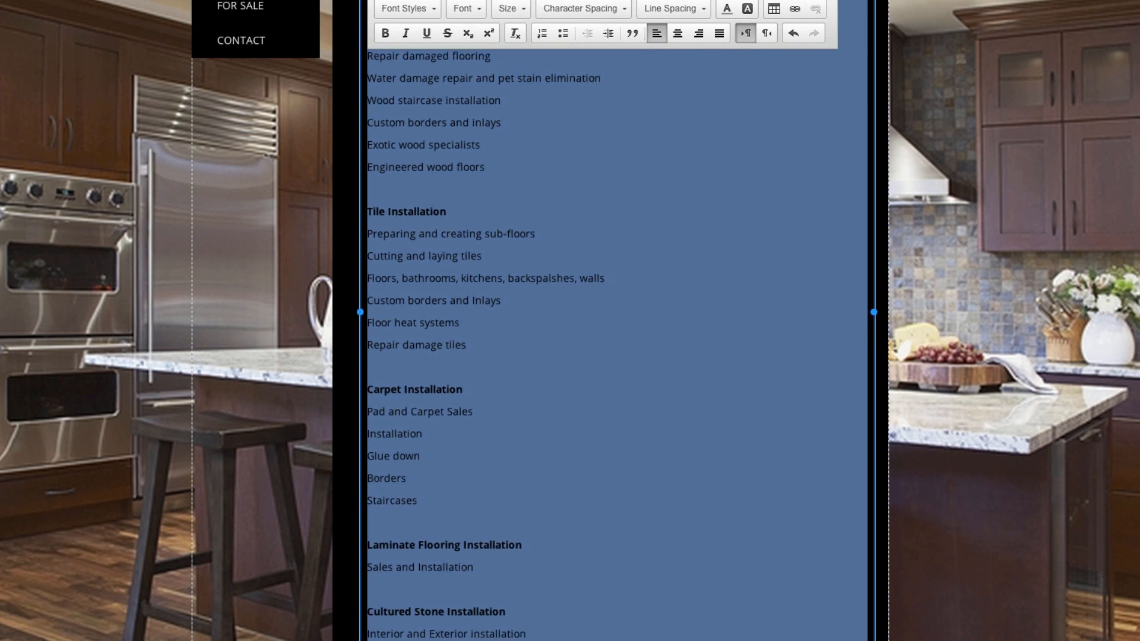
{"action": "scroll", "coordinate": [617, 321], "scroll_direction": "down", "scroll_amount": 2}
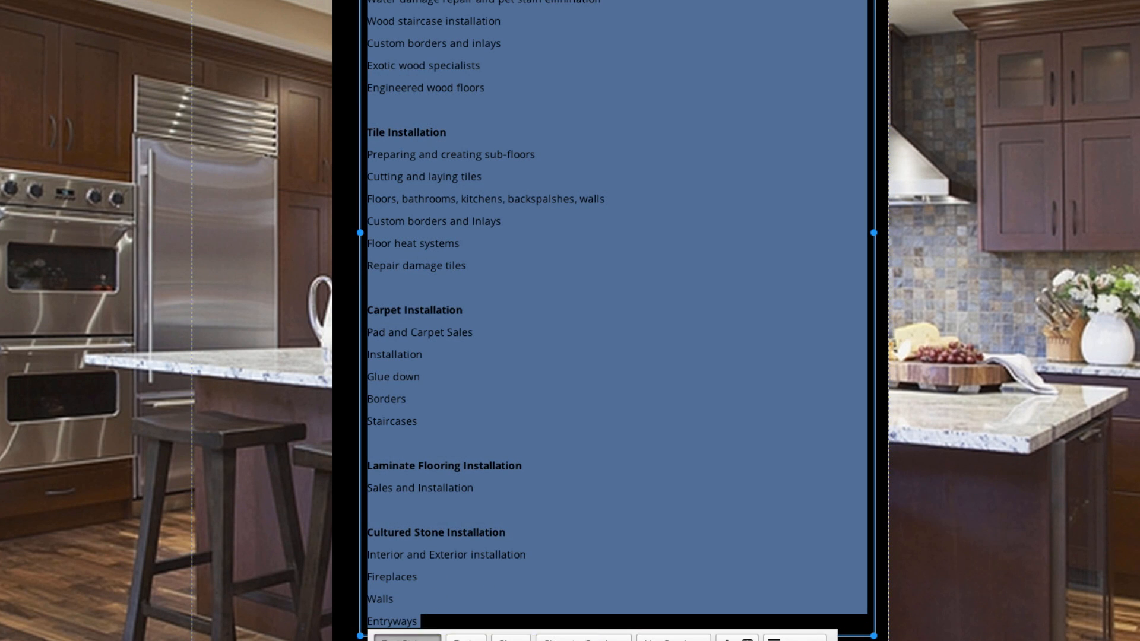
Apply the Paragraph 2 style to the services list text.
{"action": "left_click", "coordinate": [430, 634]}
{"action": "scroll", "coordinate": [432, 635], "scroll_direction": "down", "scroll_amount": 1}
{"action": "left_click", "coordinate": [433, 637]}
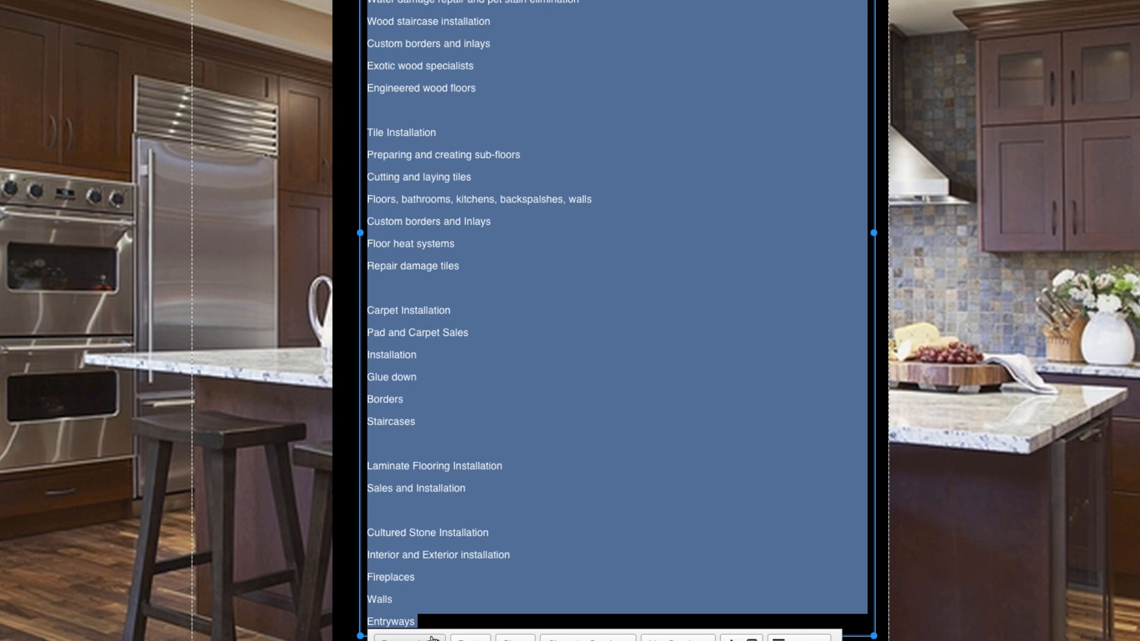
{"action": "left_click", "coordinate": [526, 502]}
{"action": "scroll", "coordinate": [519, 508], "scroll_direction": "up", "scroll_amount": 5}
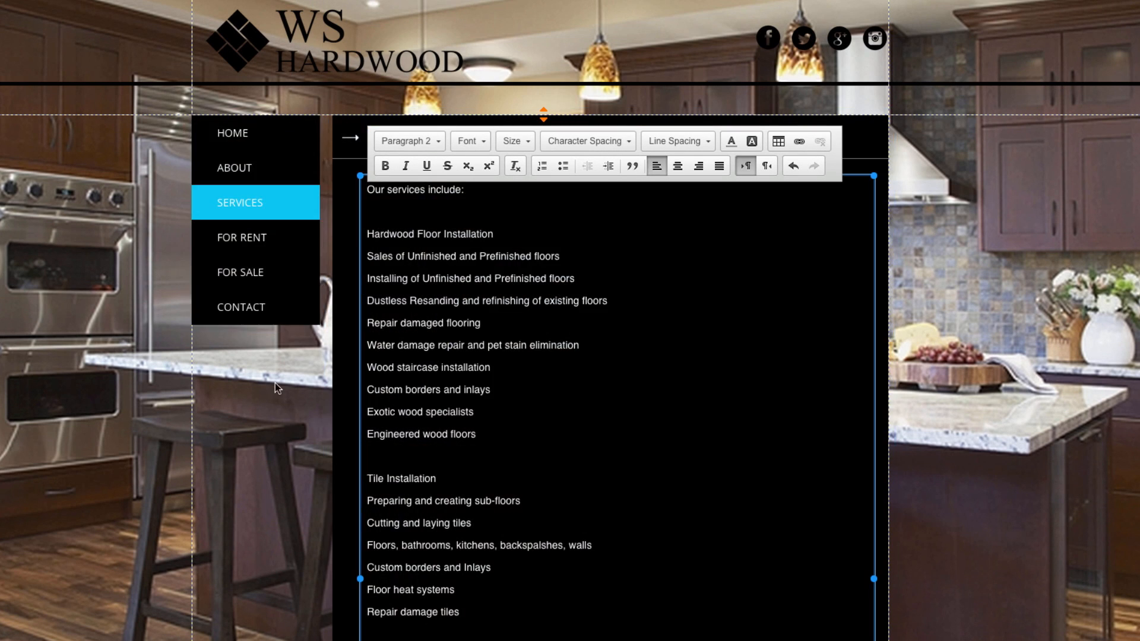
Move the services text box down to leave empty space below the heading.
{"action": "left_click_drag", "start_coordinate": [420, 303], "coordinate": [413, 477]}
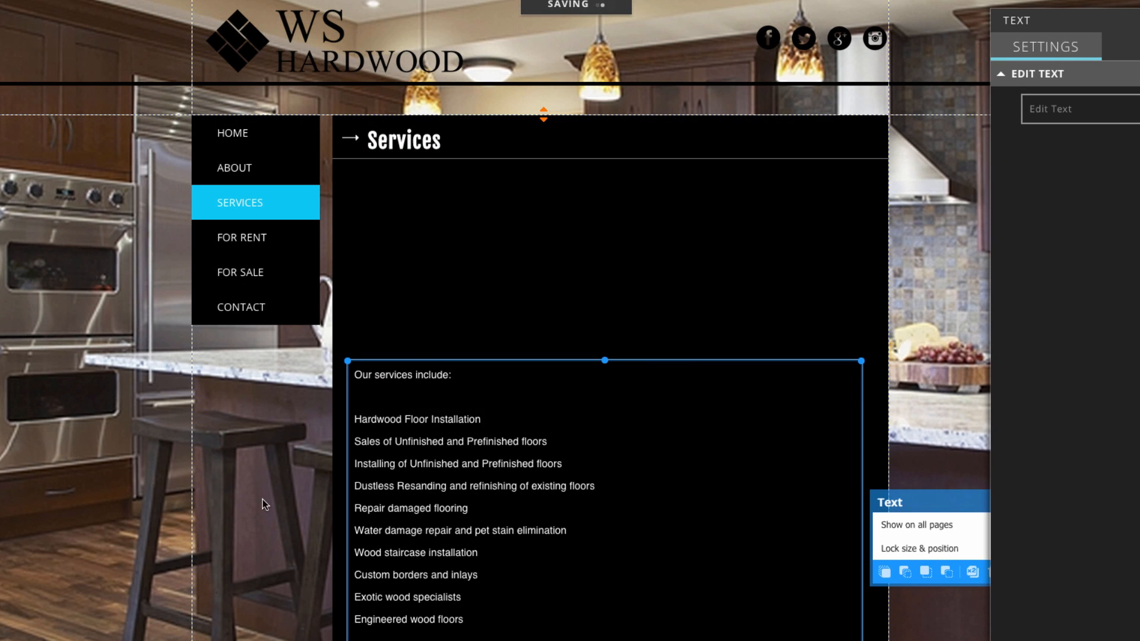
{"action": "scroll", "coordinate": [283, 490], "scroll_direction": "down", "scroll_amount": 10}
{"action": "scroll", "coordinate": [276, 488], "scroll_direction": "up", "scroll_amount": 4}
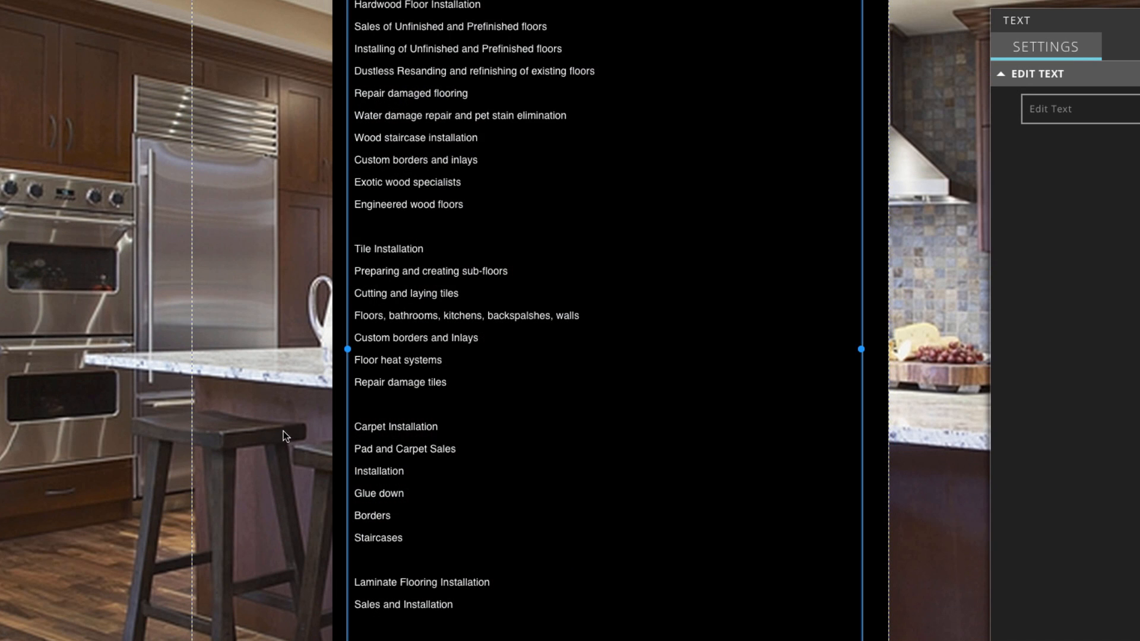
{"action": "scroll", "coordinate": [283, 431], "scroll_direction": "down", "scroll_amount": 4}
{"action": "scroll", "coordinate": [280, 438], "scroll_direction": "down", "scroll_amount": 1}
{"action": "left_click_drag", "start_coordinate": [543, 500], "coordinate": [552, 563]}
{"action": "scroll", "coordinate": [532, 428], "scroll_direction": "up", "scroll_amount": 10}
{"action": "scroll", "coordinate": [588, 295], "scroll_direction": "down", "scroll_amount": 6}
Stretch the black content box and lengthen the page content area to fit the list.
{"action": "left_click", "coordinate": [447, 376]}
{"action": "scroll", "coordinate": [448, 376], "scroll_direction": "down", "scroll_amount": 6}
{"action": "left_click_drag", "start_coordinate": [641, 147], "coordinate": [643, 514]}
{"action": "left_click", "coordinate": [412, 336]}
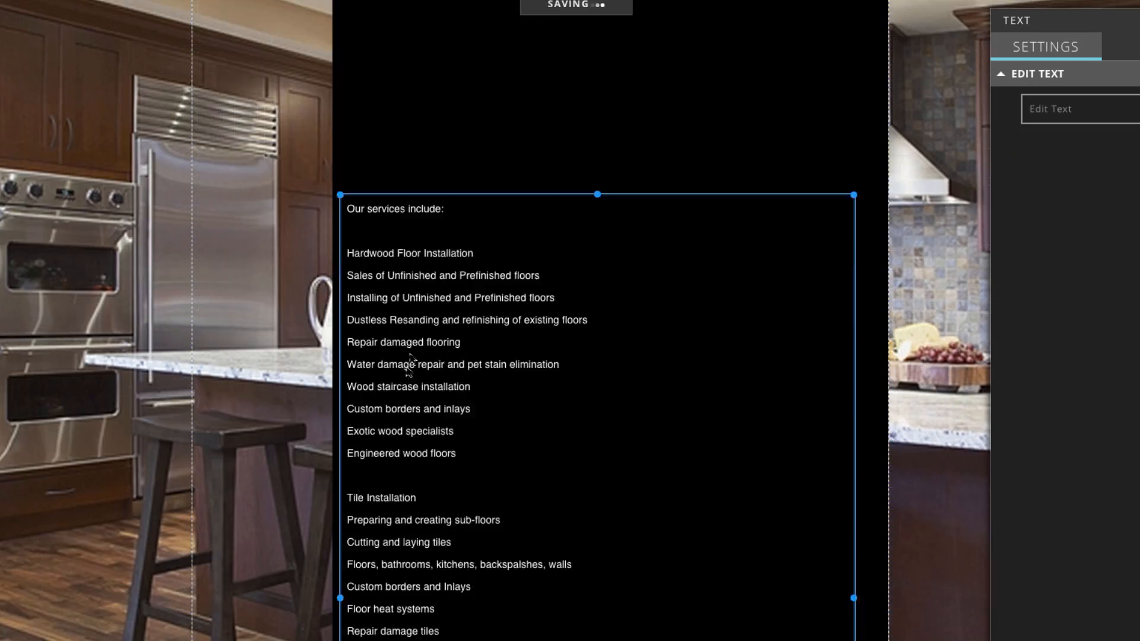
{"action": "left_click_drag", "start_coordinate": [543, 621], "coordinate": [542, 540]}
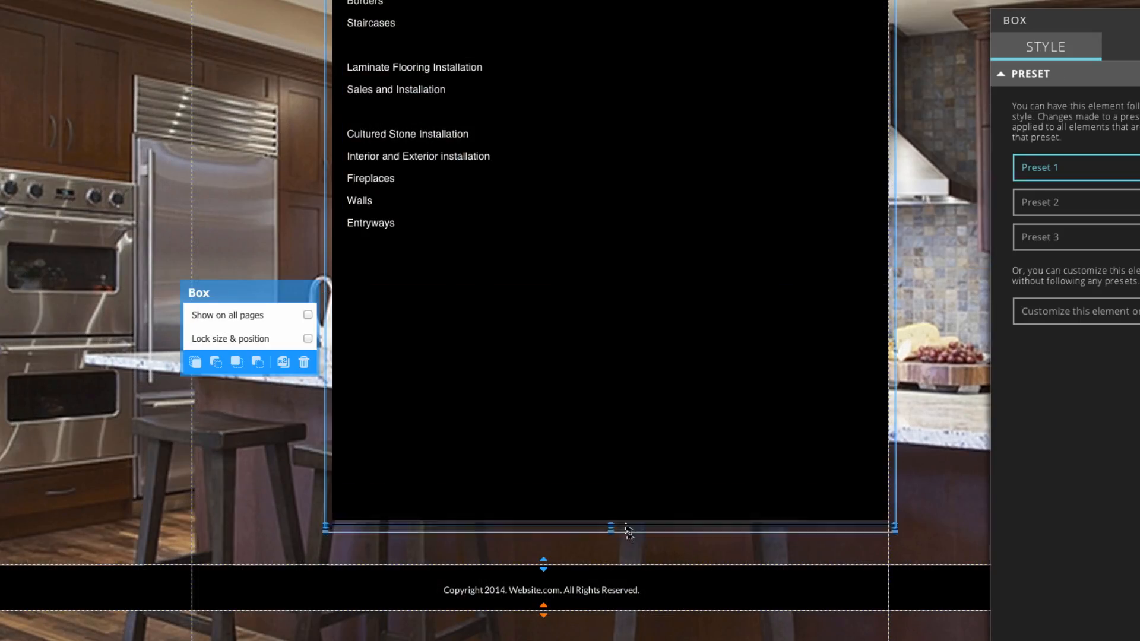
{"action": "left_click", "coordinate": [373, 219]}
{"action": "scroll", "coordinate": [374, 220], "scroll_direction": "up", "scroll_amount": 15}
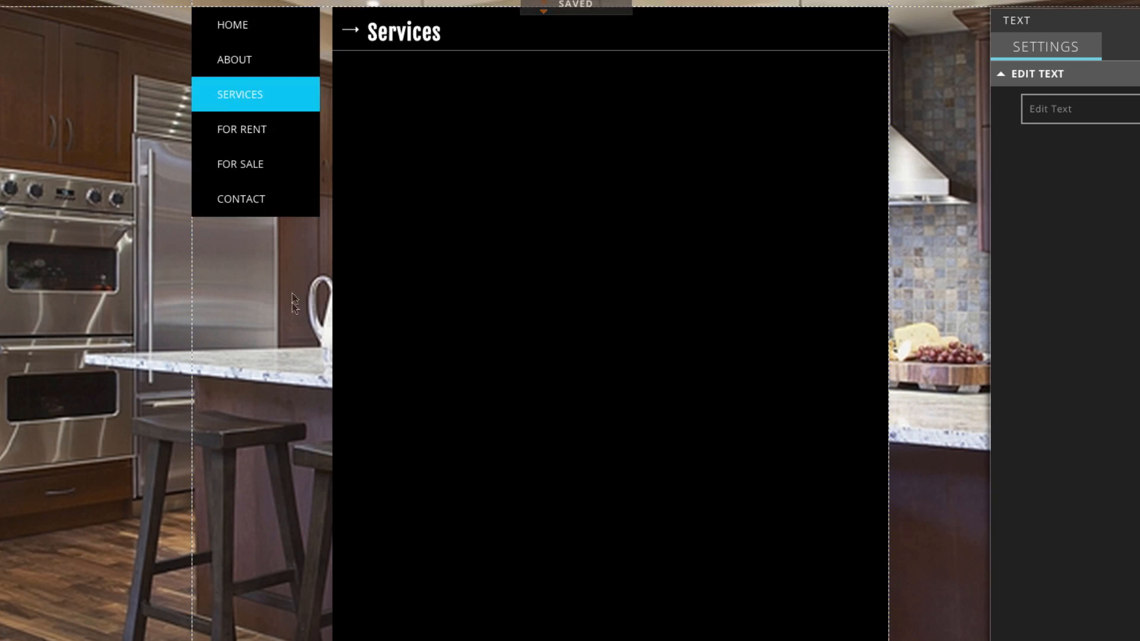
{"action": "left_click", "coordinate": [297, 358]}
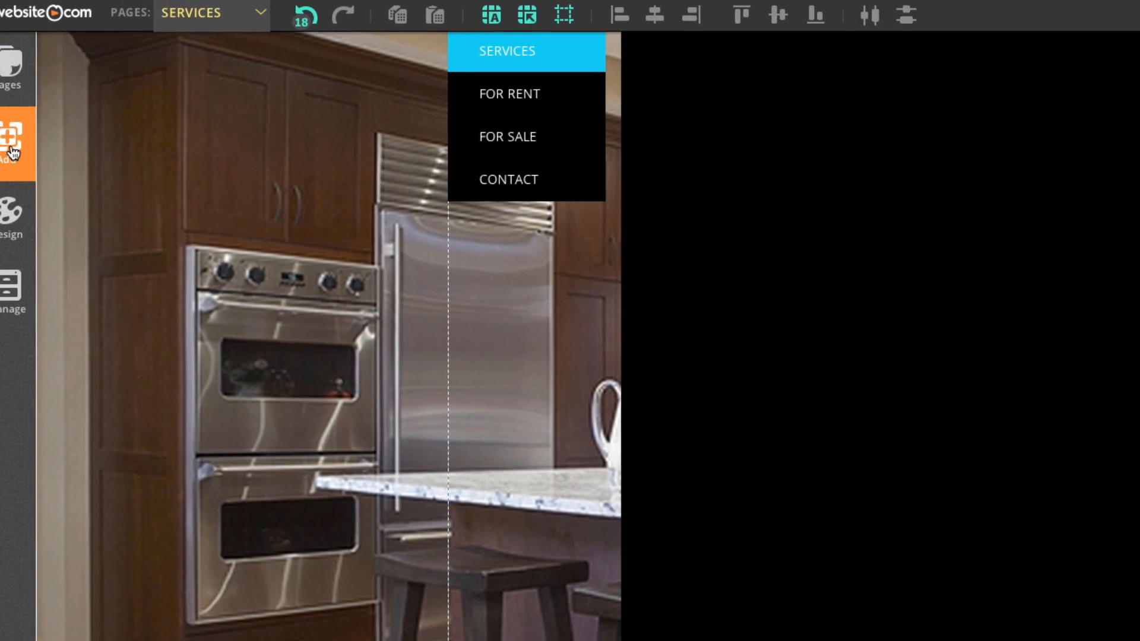
Add a Masonry gallery element to the Services page.
{"action": "left_click", "coordinate": [26, 157]}
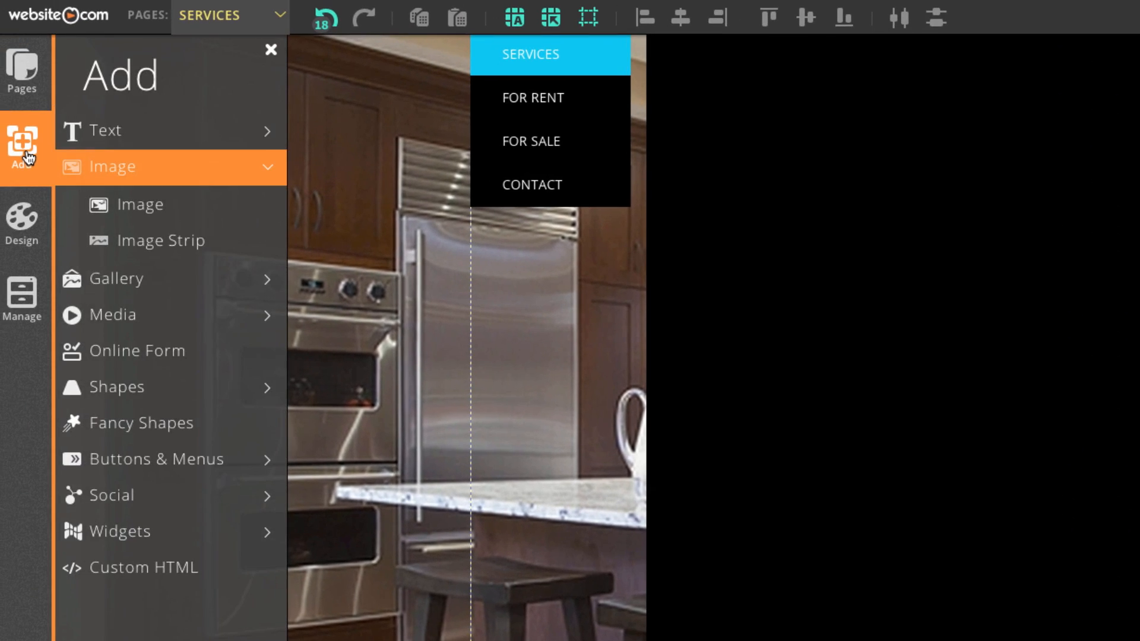
{"action": "left_click", "coordinate": [203, 290]}
{"action": "left_click", "coordinate": [127, 276]}
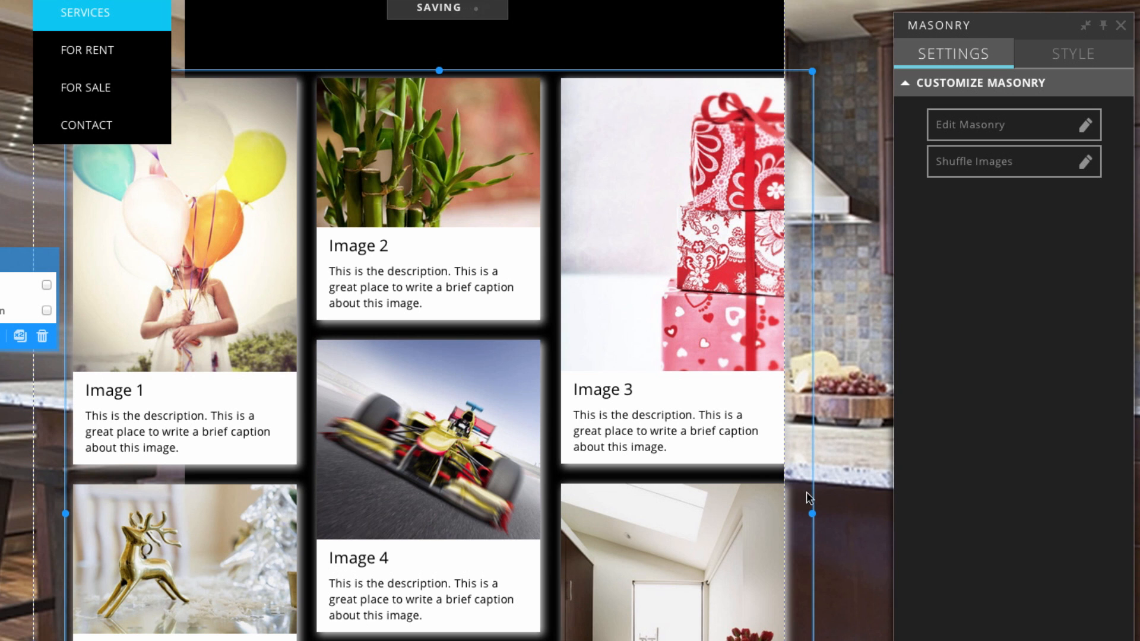
Narrow the gallery to the content column and position it above the services list.
{"action": "left_click_drag", "start_coordinate": [812, 513], "coordinate": [621, 513]}
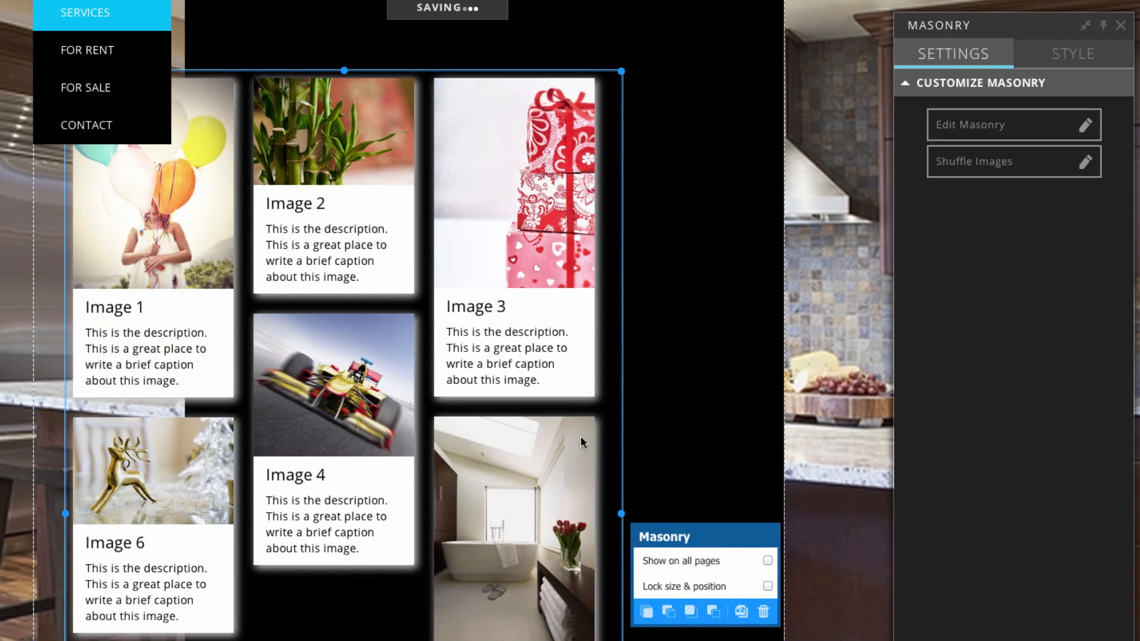
{"action": "left_click_drag", "start_coordinate": [398, 308], "coordinate": [527, 245]}
{"action": "scroll", "coordinate": [523, 255], "scroll_direction": "down", "scroll_amount": 3}
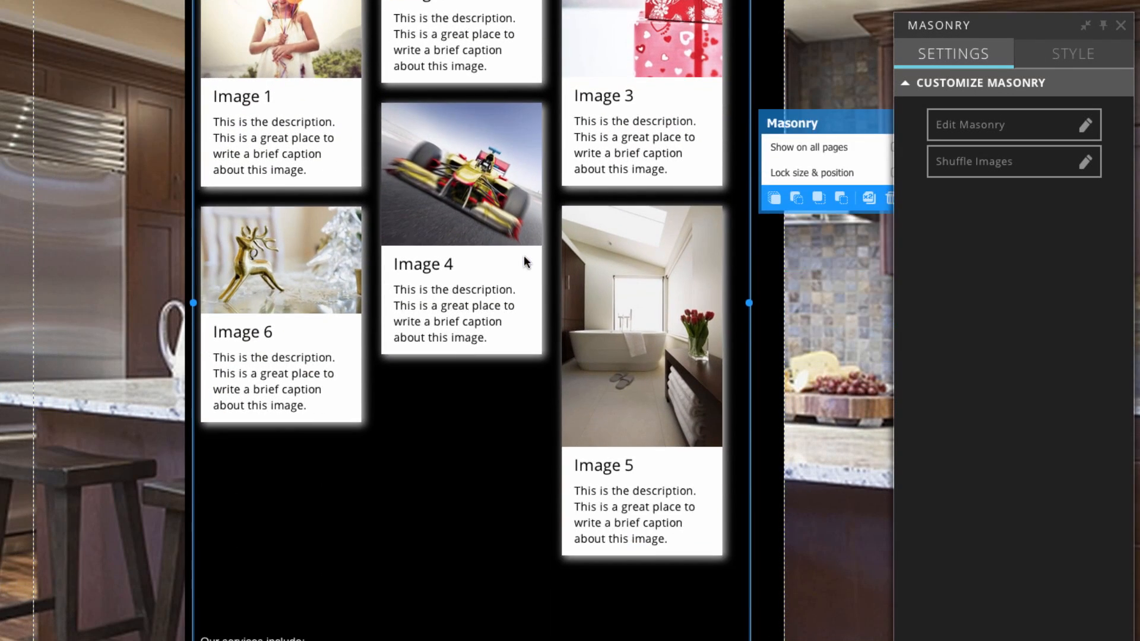
{"action": "scroll", "coordinate": [524, 255], "scroll_direction": "up", "scroll_amount": 6}
{"action": "left_click_drag", "start_coordinate": [491, 301], "coordinate": [492, 286]}
{"action": "scroll", "coordinate": [415, 369], "scroll_direction": "down", "scroll_amount": 3}
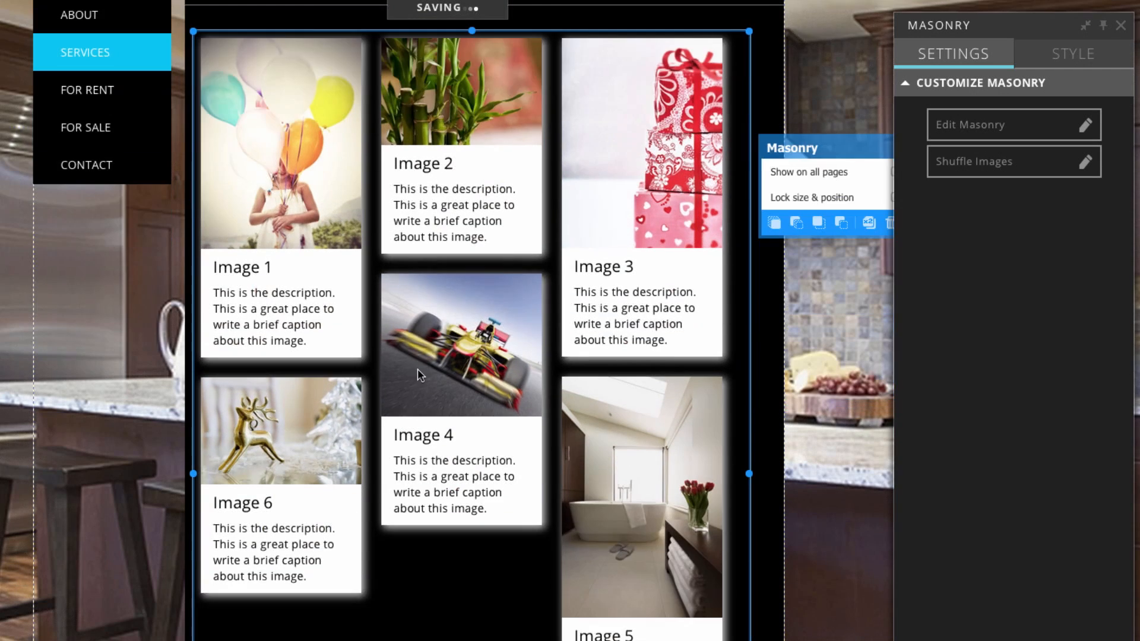
{"action": "scroll", "coordinate": [422, 374], "scroll_direction": "down", "scroll_amount": 8}
{"action": "scroll", "coordinate": [425, 448], "scroll_direction": "up", "scroll_amount": 4}
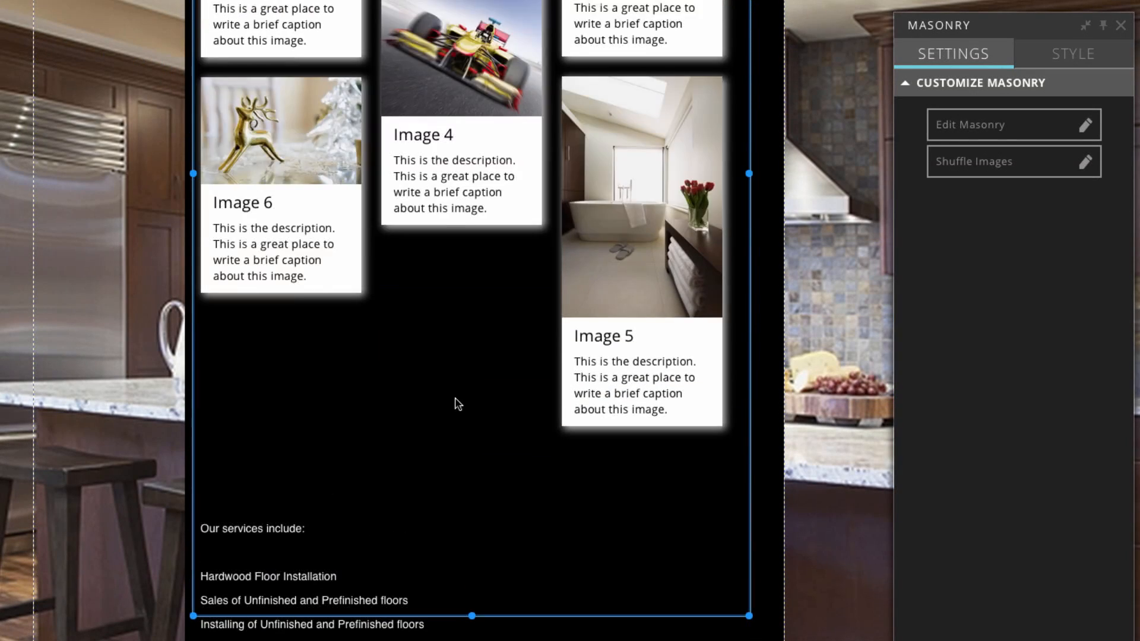
{"action": "scroll", "coordinate": [455, 409], "scroll_direction": "up", "scroll_amount": 5}
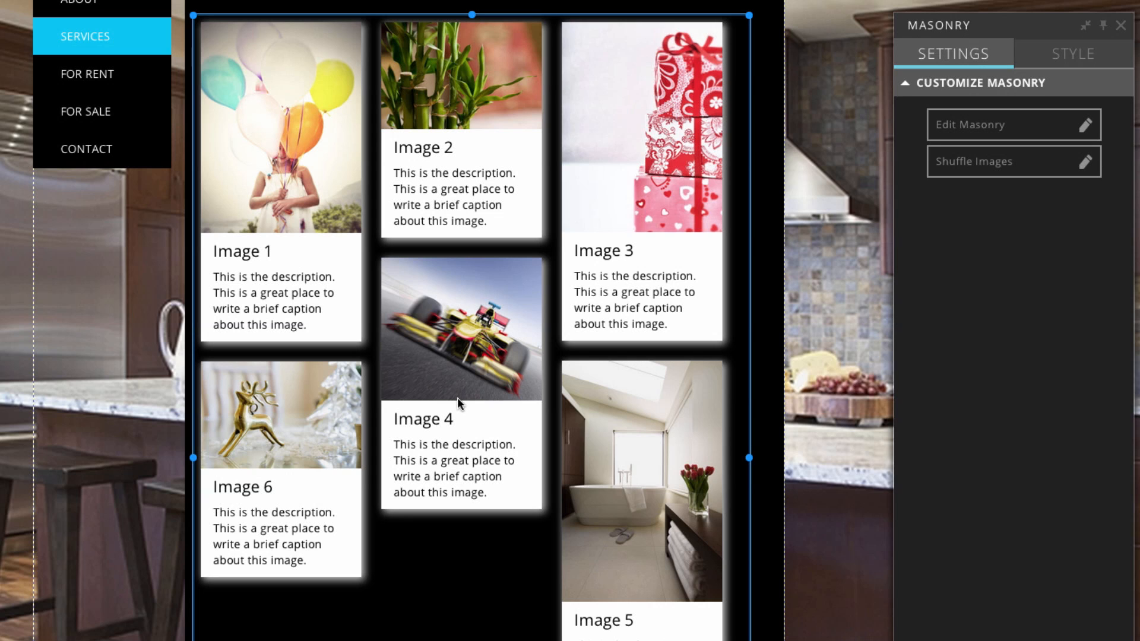
Delete all six sample images from the Masonry gallery.
{"action": "left_click", "coordinate": [969, 135]}
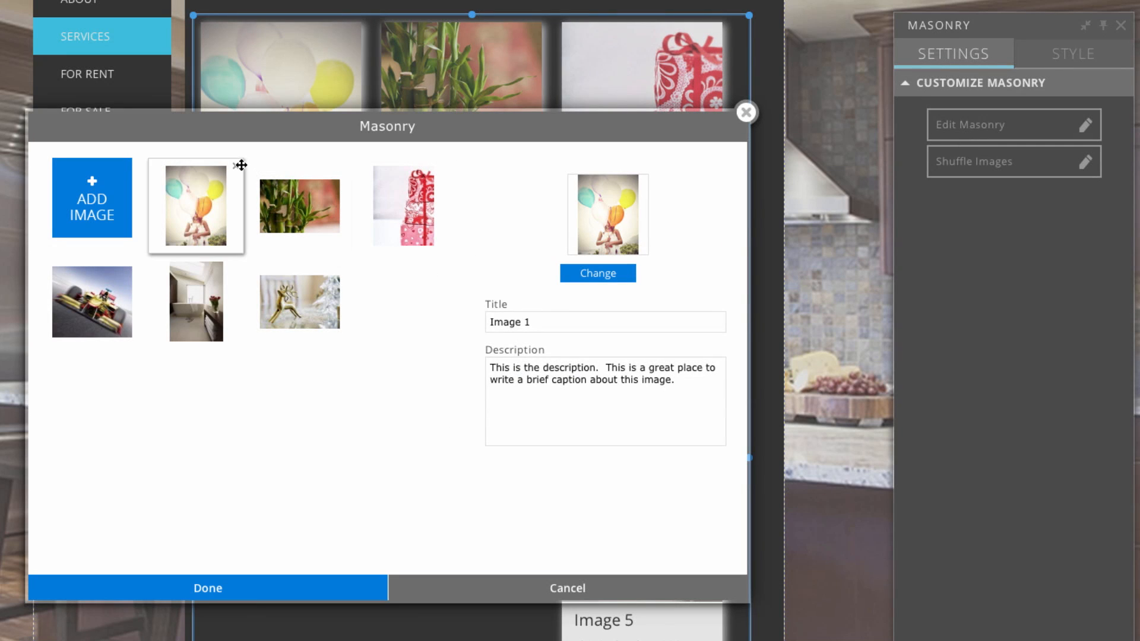
{"action": "left_click", "coordinate": [236, 166]}
{"action": "left_click", "coordinate": [236, 167]}
{"action": "left_click", "coordinate": [237, 167]}
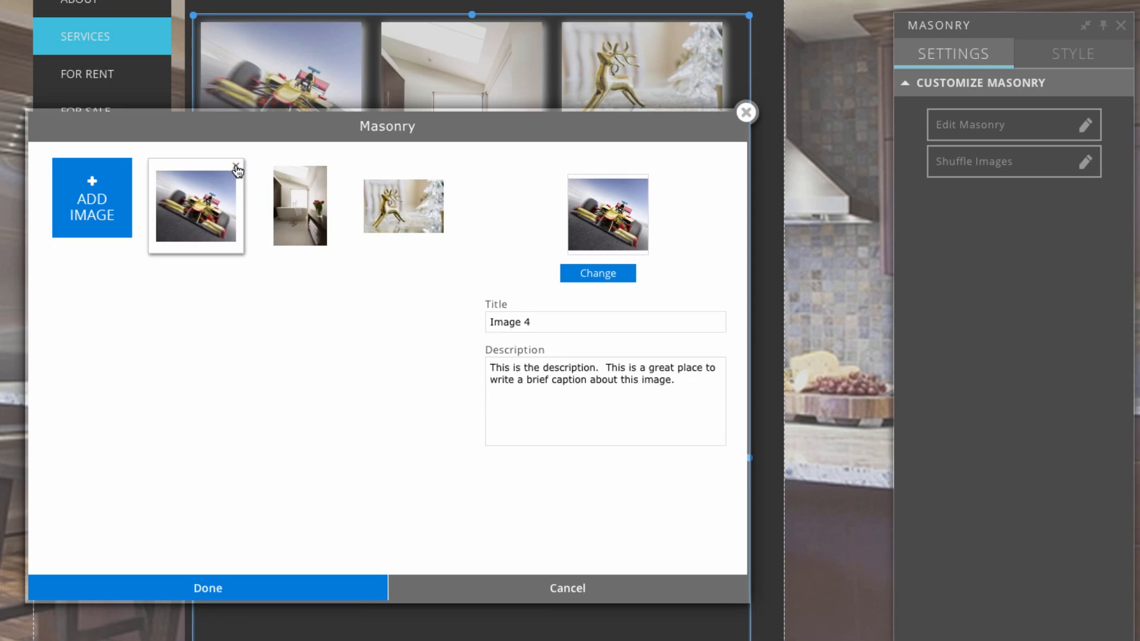
{"action": "left_click", "coordinate": [237, 167]}
{"action": "left_click", "coordinate": [236, 167]}
{"action": "left_click", "coordinate": [236, 167]}
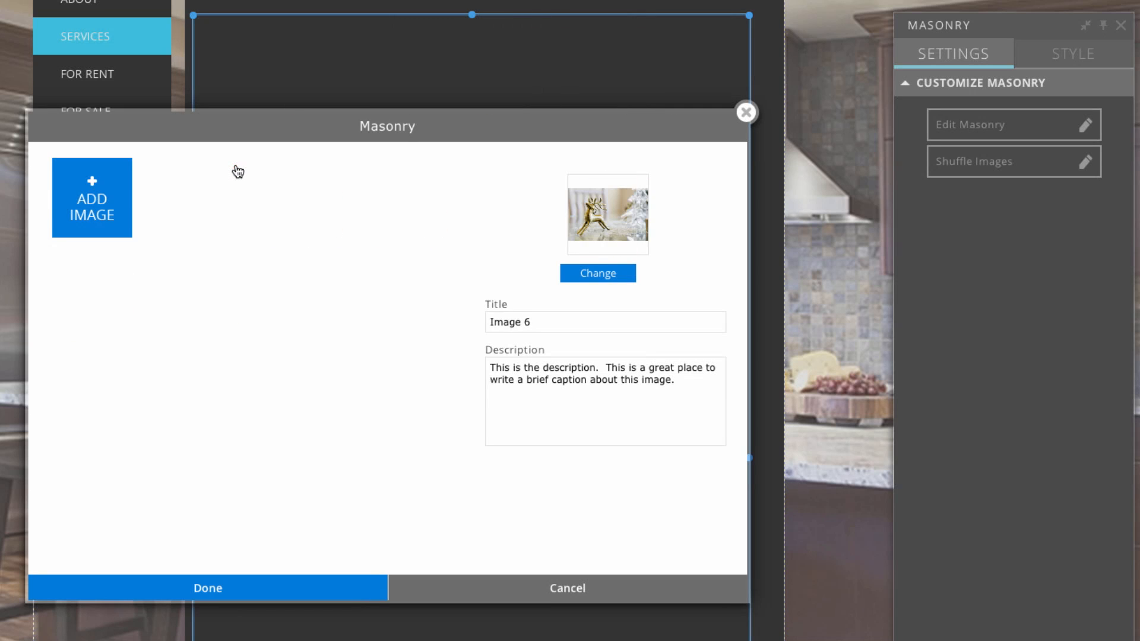
Add wood_2.png, wood_1.png, vinyl.JPG, tile.JPG and carpet.JPG to the gallery.
{"action": "left_click", "coordinate": [83, 197]}
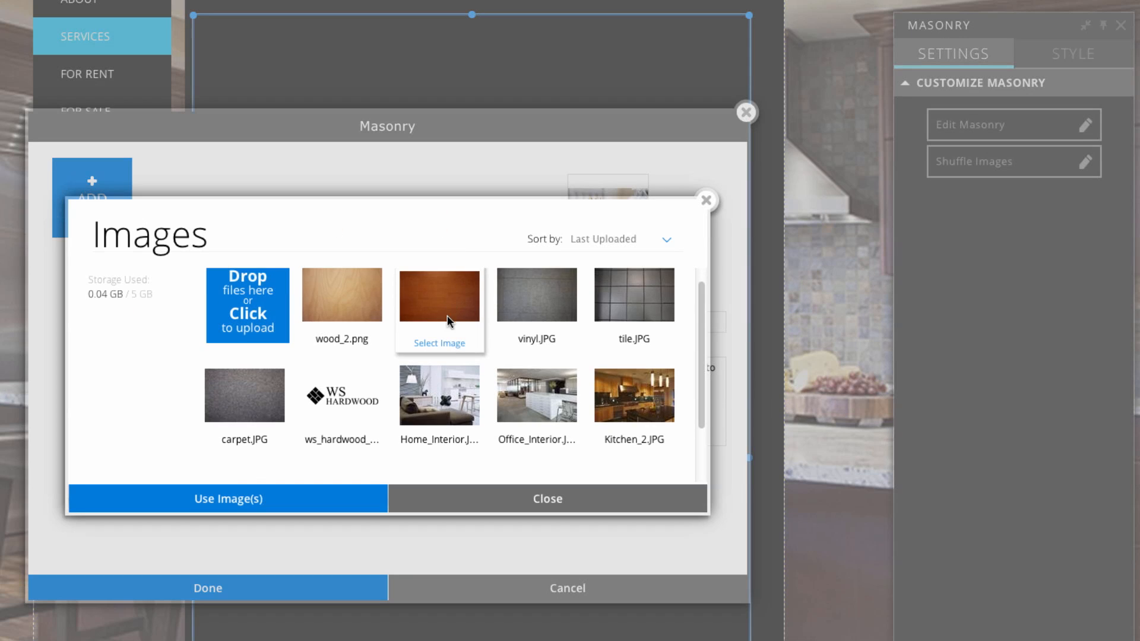
{"action": "left_click", "coordinate": [358, 340]}
{"action": "left_click", "coordinate": [439, 342]}
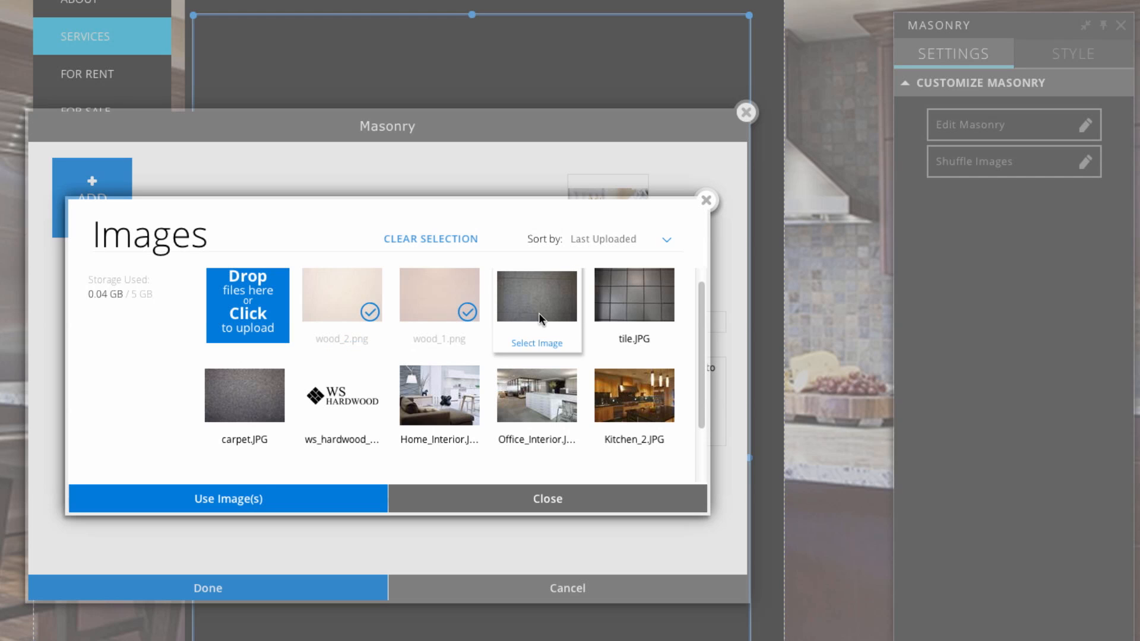
{"action": "left_click", "coordinate": [537, 341]}
{"action": "left_click", "coordinate": [635, 341]}
{"action": "left_click", "coordinate": [244, 442]}
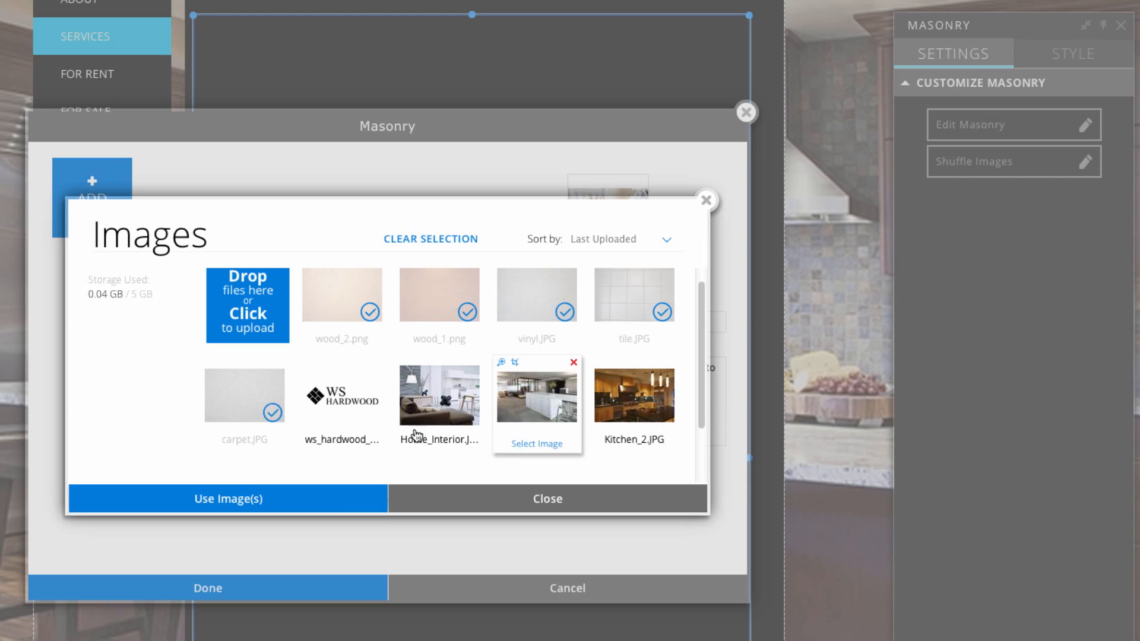
{"action": "left_click", "coordinate": [303, 497]}
{"action": "left_click", "coordinate": [257, 595]}
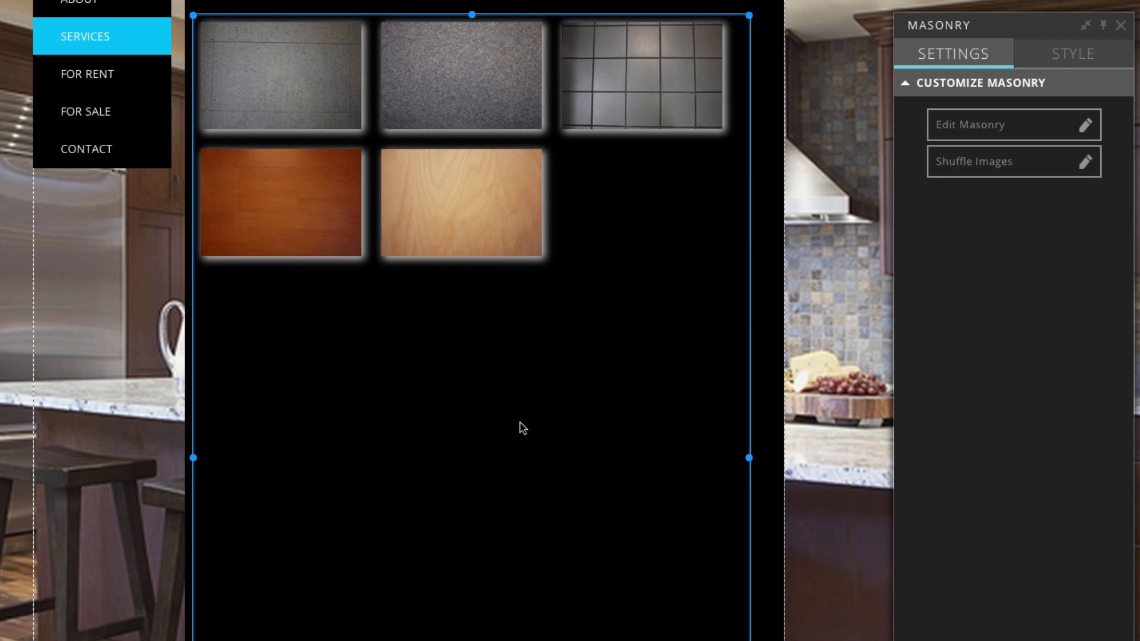
Style the gallery with Preset 3, custom styling, two columns and no tile shadow.
{"action": "left_click", "coordinate": [1069, 64]}
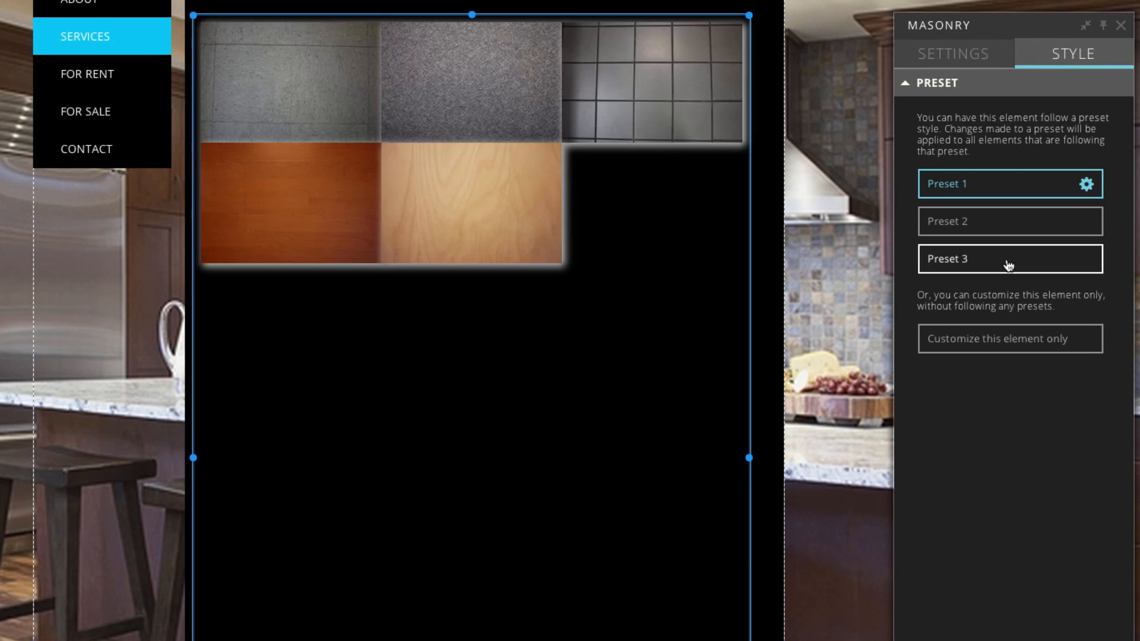
{"action": "left_click", "coordinate": [996, 264]}
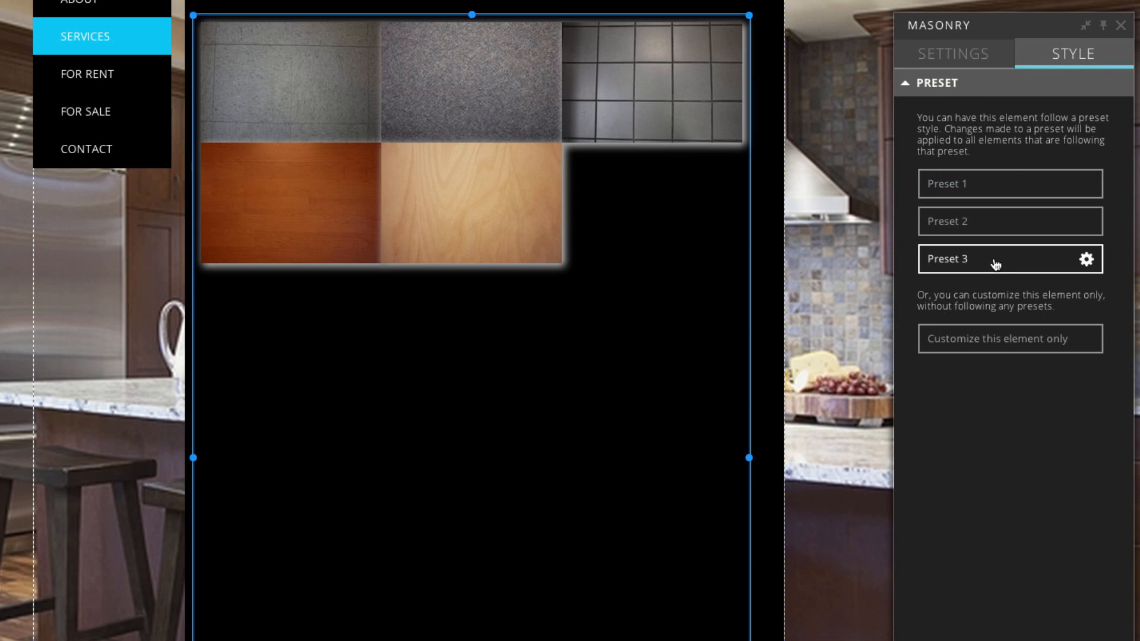
{"action": "left_click", "coordinate": [1021, 352]}
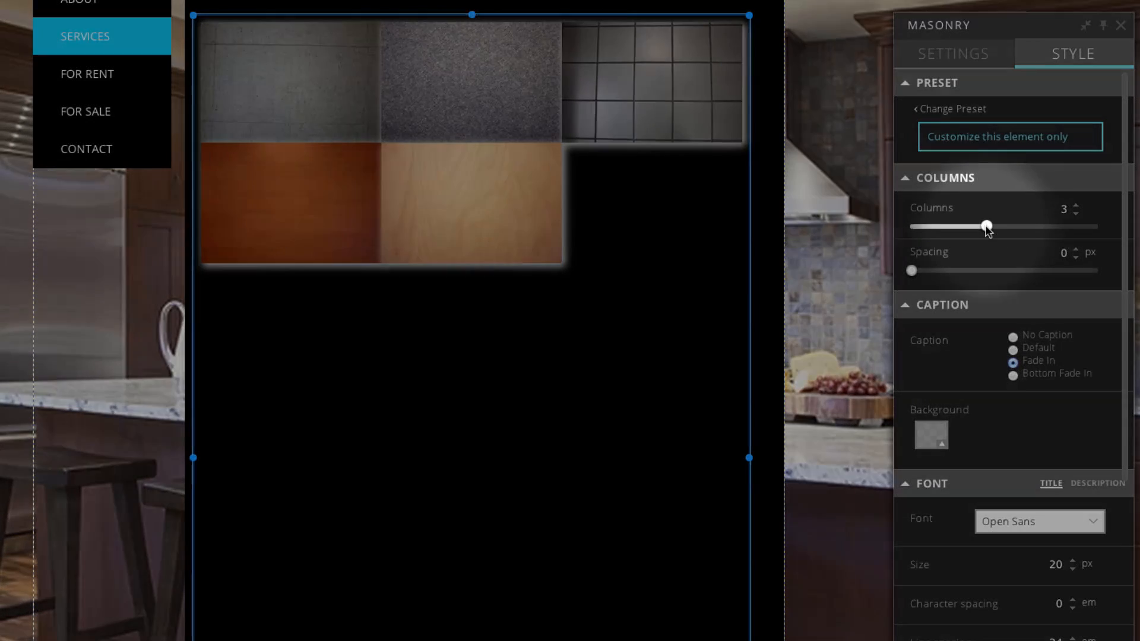
{"action": "left_click_drag", "start_coordinate": [986, 226], "coordinate": [949, 226]}
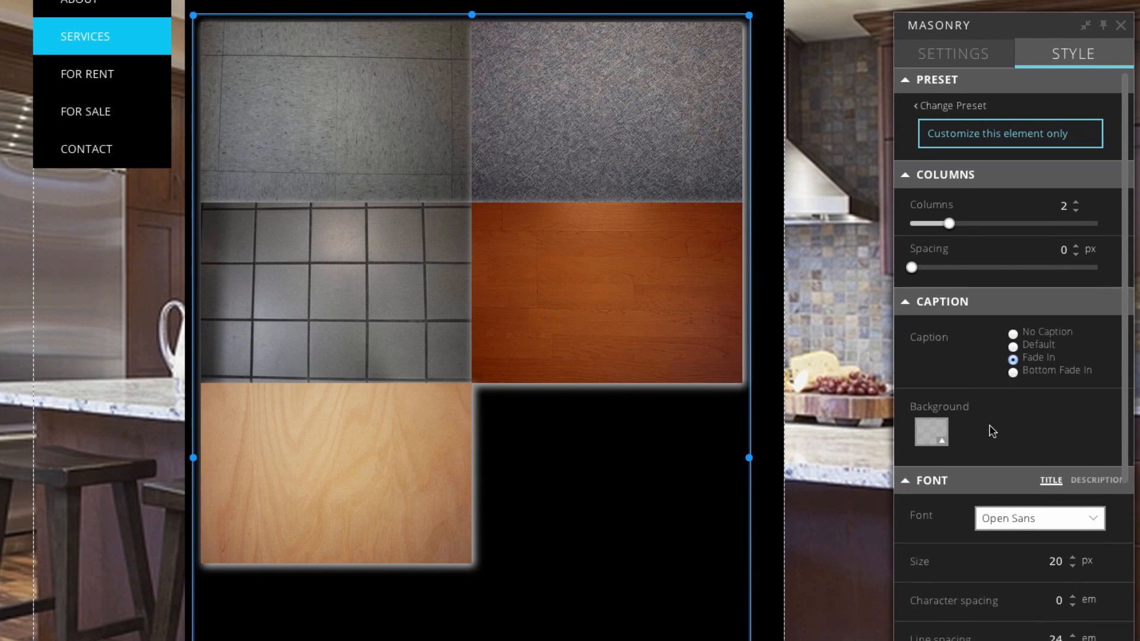
{"action": "scroll", "coordinate": [992, 424], "scroll_direction": "down", "scroll_amount": 3}
{"action": "scroll", "coordinate": [991, 424], "scroll_direction": "down", "scroll_amount": 5}
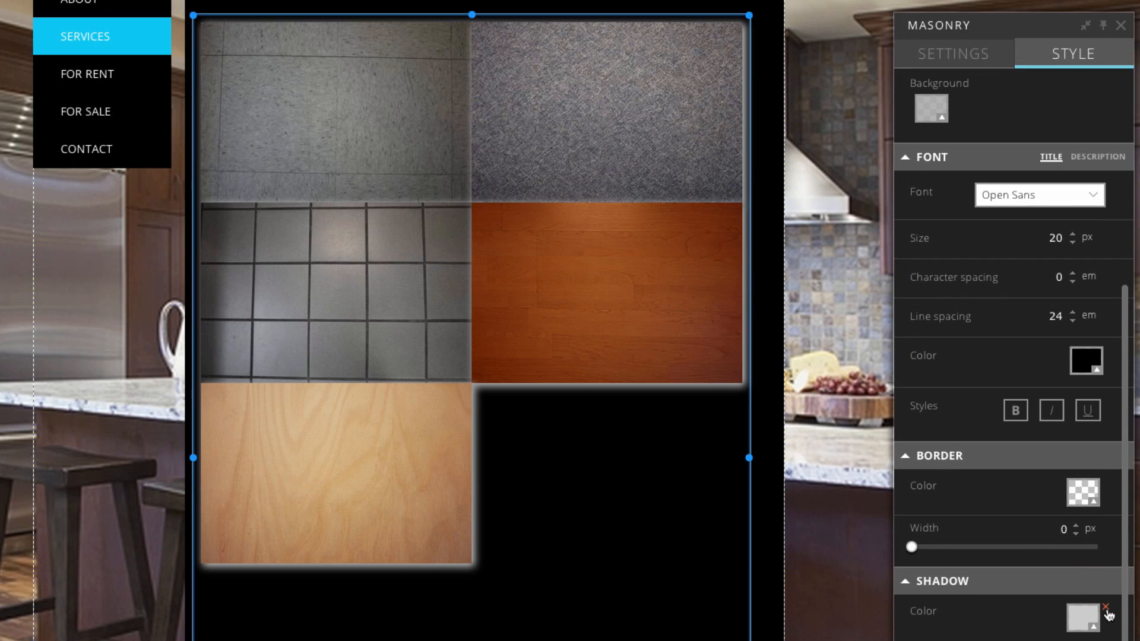
{"action": "left_click", "coordinate": [1106, 609]}
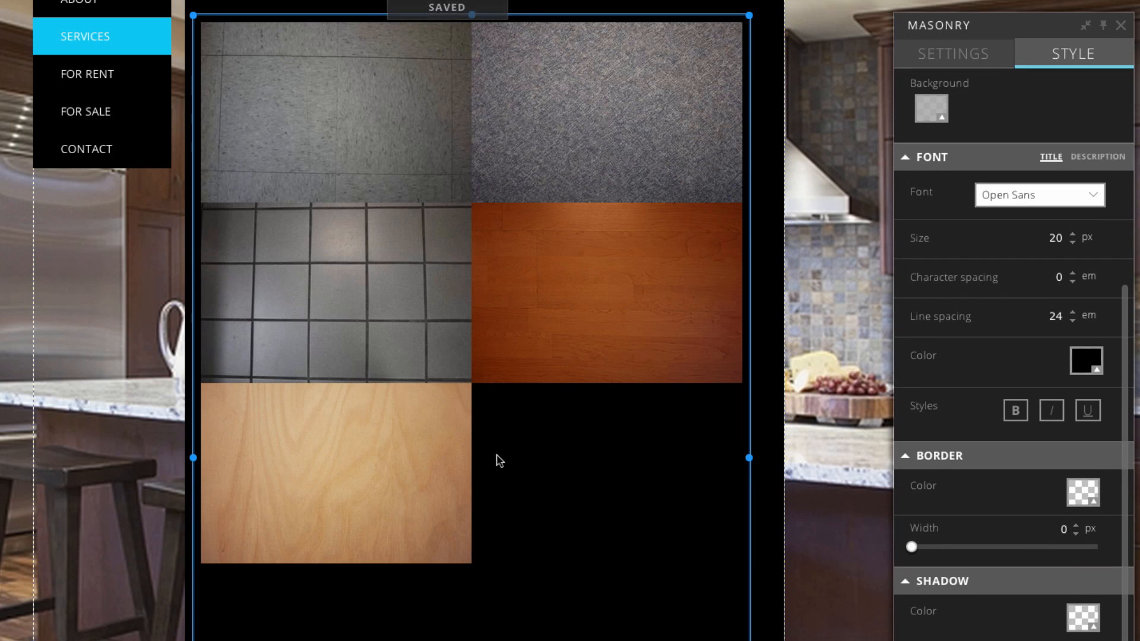
{"action": "scroll", "coordinate": [486, 459], "scroll_direction": "up", "scroll_amount": 3}
{"action": "scroll", "coordinate": [485, 457], "scroll_direction": "down", "scroll_amount": 2}
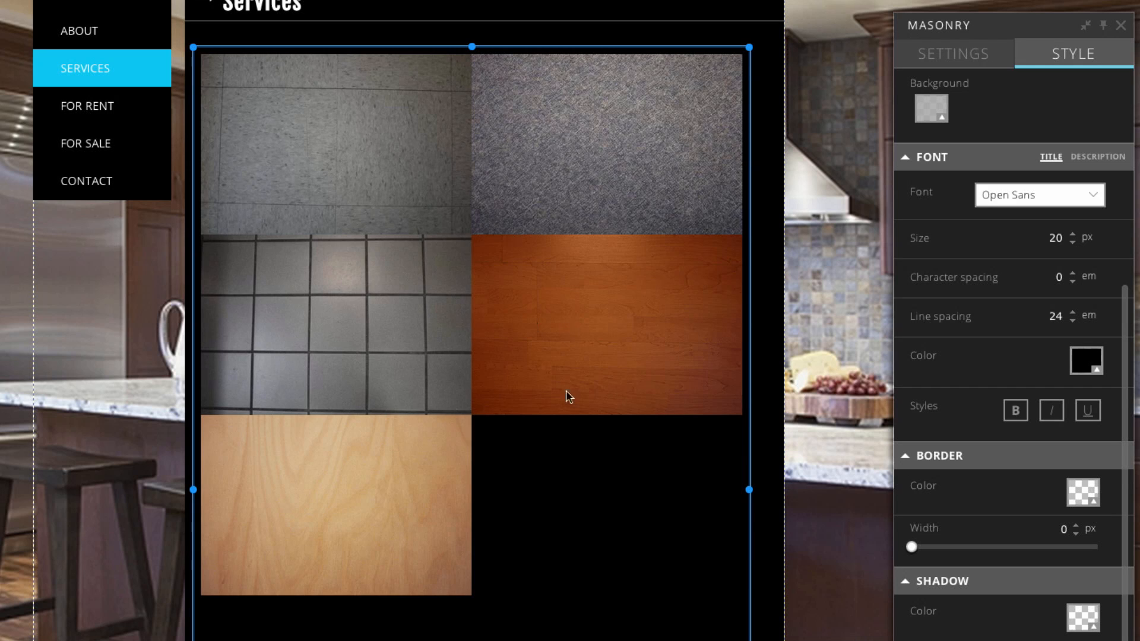
{"action": "scroll", "coordinate": [530, 426], "scroll_direction": "up", "scroll_amount": 4}
{"action": "scroll", "coordinate": [530, 428], "scroll_direction": "down", "scroll_amount": 13}
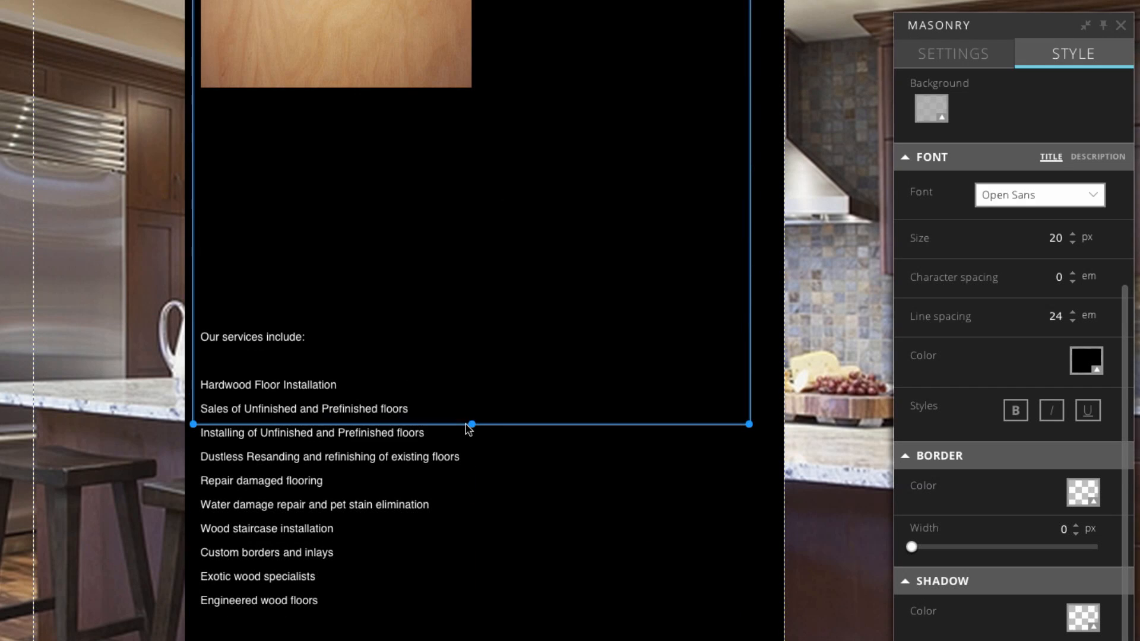
Shorten the gallery and black content box to fit, then go to the FOR RENT page.
{"action": "left_click_drag", "start_coordinate": [472, 424], "coordinate": [468, 214]}
{"action": "scroll", "coordinate": [468, 290], "scroll_direction": "down", "scroll_amount": 3}
{"action": "mouse_move", "coordinate": [289, 313]}
{"action": "left_mouse_down"}
{"action": "mouse_move", "coordinate": [287, 362]}
{"action": "mouse_move", "coordinate": [288, 335]}
{"action": "left_mouse_up"}
{"action": "scroll", "coordinate": [326, 397], "scroll_direction": "up", "scroll_amount": 5}
{"action": "scroll", "coordinate": [327, 398], "scroll_direction": "down", "scroll_amount": 15}
{"action": "scroll", "coordinate": [327, 397], "scroll_direction": "up", "scroll_amount": 3}
{"action": "left_click", "coordinate": [409, 575]}
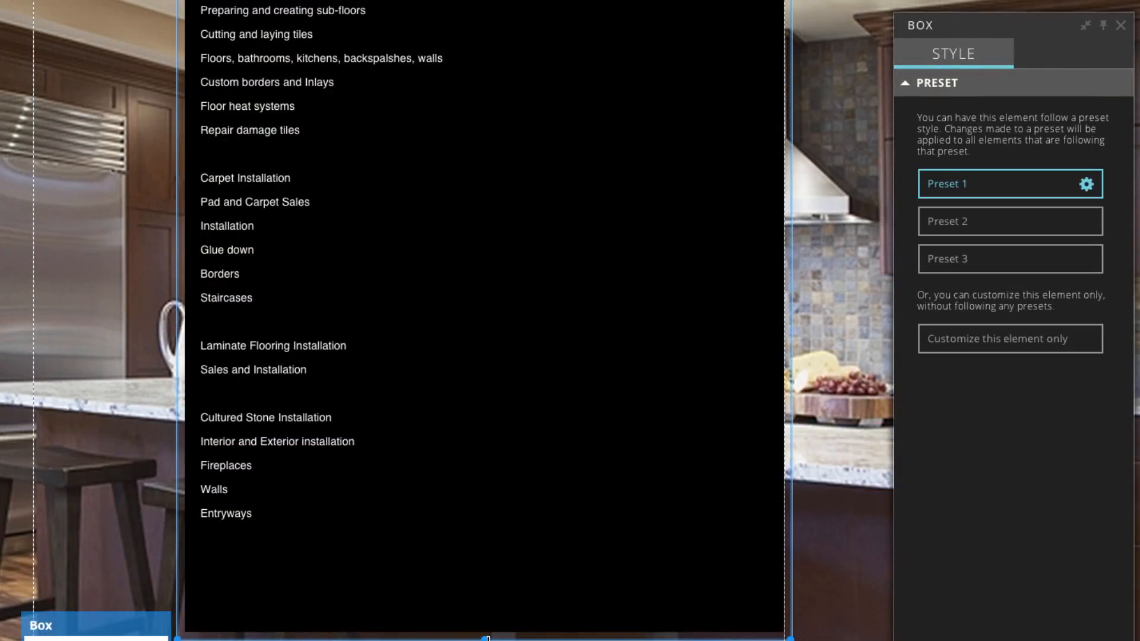
{"action": "left_click_drag", "start_coordinate": [484, 635], "coordinate": [485, 542]}
{"action": "left_click", "coordinate": [56, 438]}
{"action": "scroll", "coordinate": [56, 439], "scroll_direction": "up", "scroll_amount": 3}
{"action": "scroll", "coordinate": [58, 440], "scroll_direction": "up", "scroll_amount": 5}
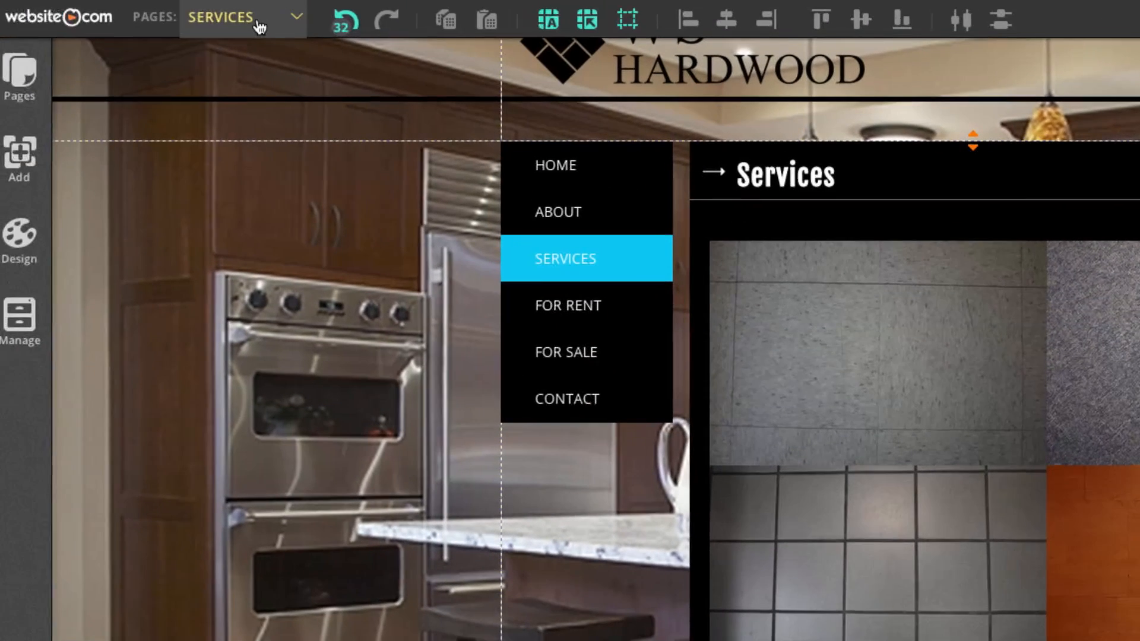
{"action": "left_click", "coordinate": [260, 27]}
{"action": "left_click", "coordinate": [282, 136]}
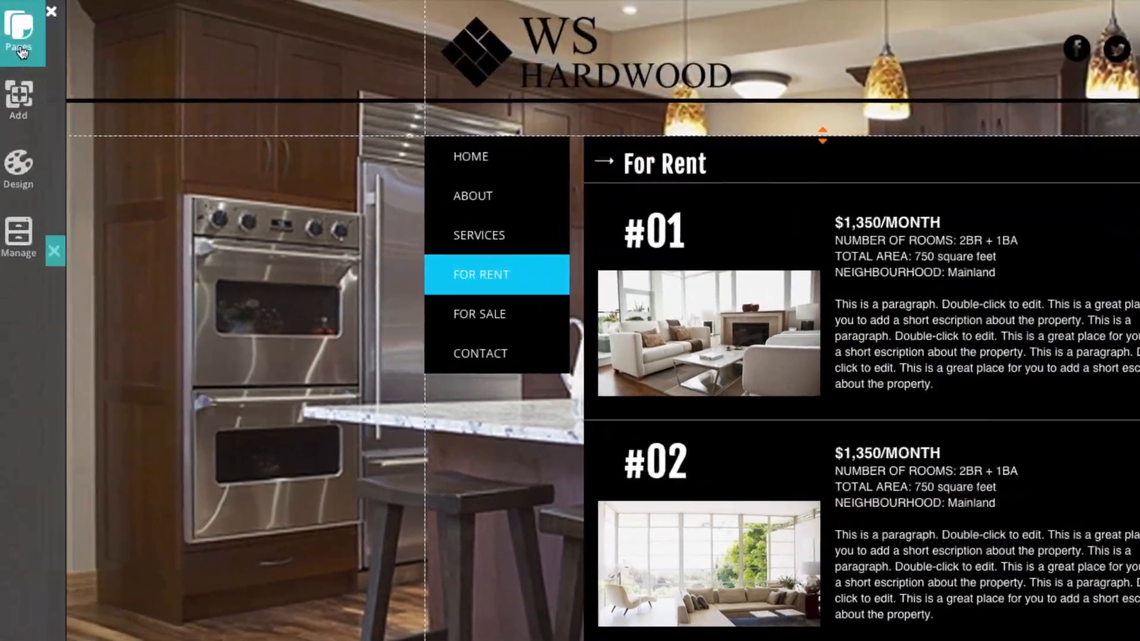
Rename the FOR RENT page to PRODUCTS in its page settings so its URL ends /products.
{"action": "left_click", "coordinate": [23, 30]}
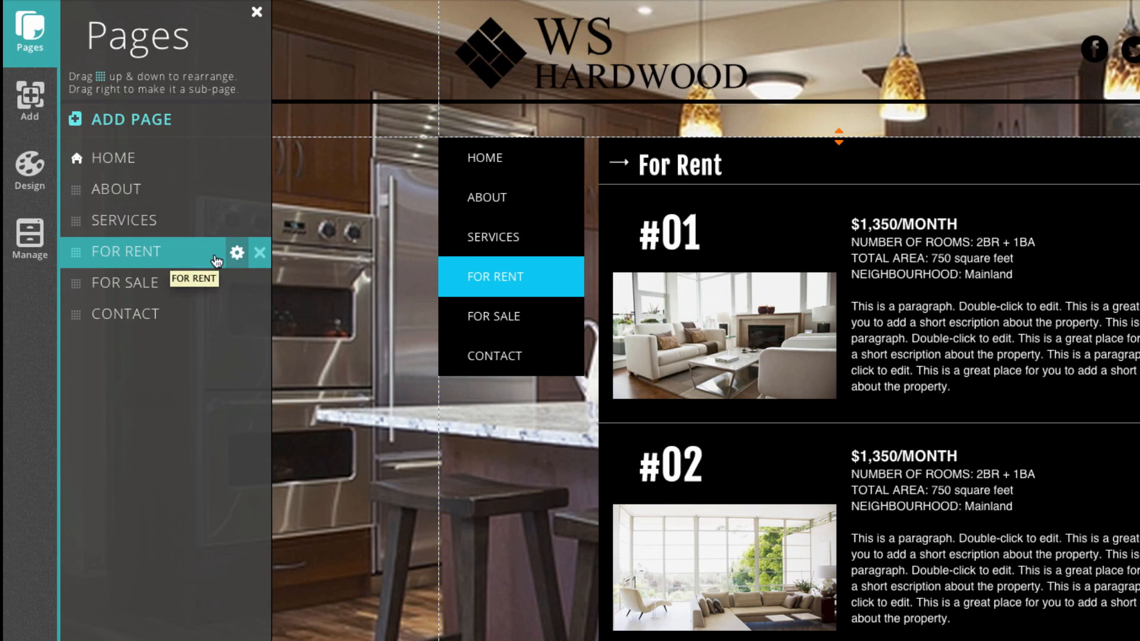
{"action": "left_click", "coordinate": [238, 260]}
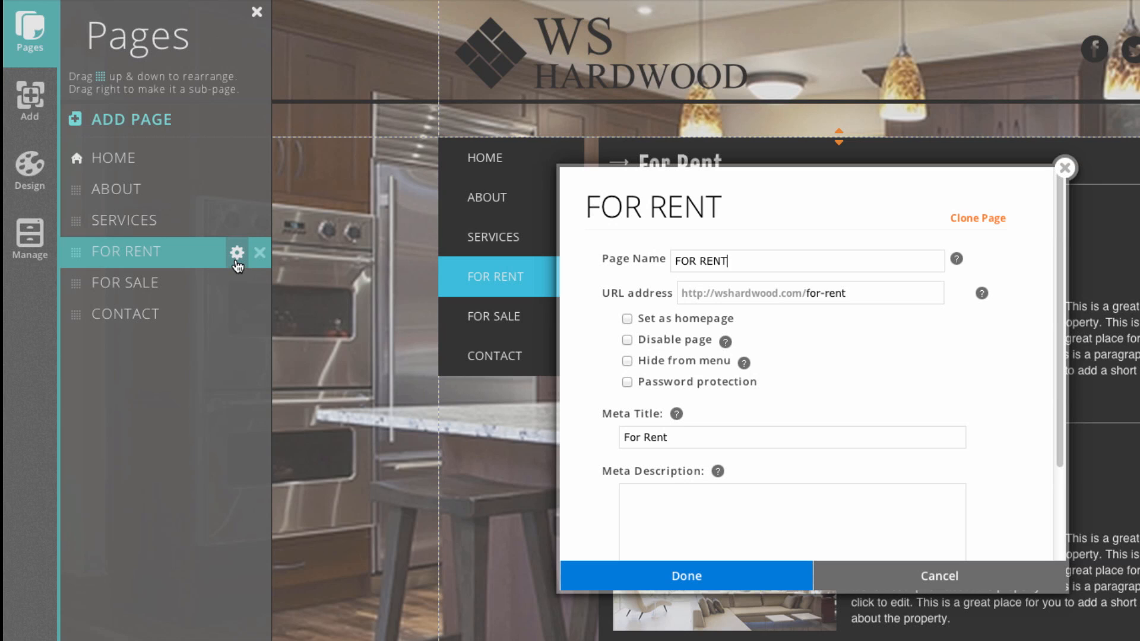
{"action": "triple_click", "coordinate": [736, 262]}
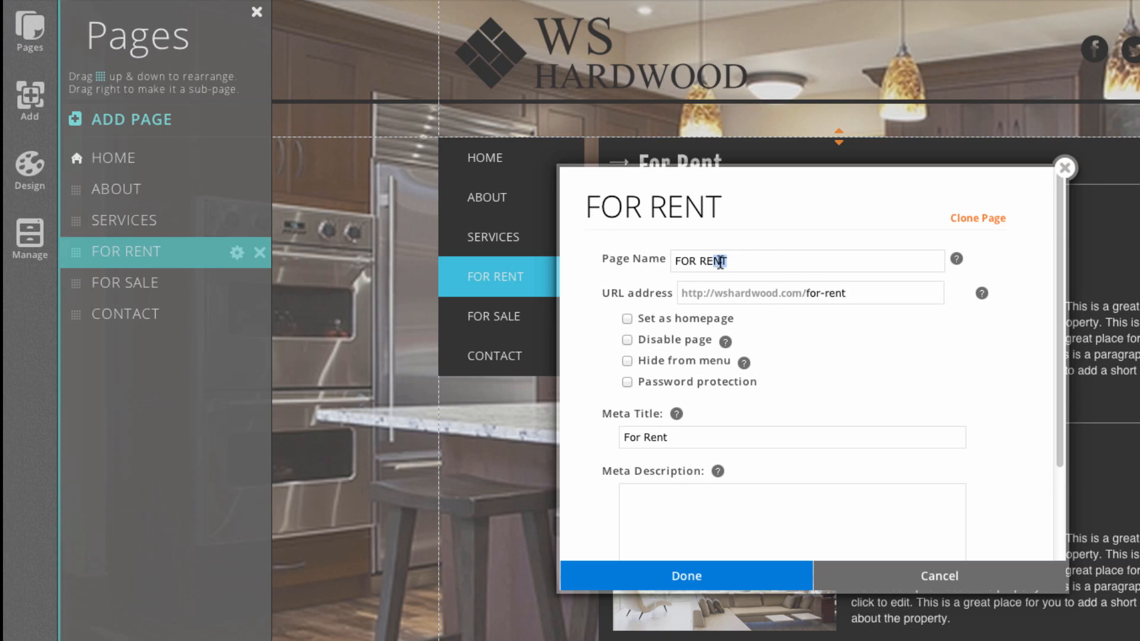
{"action": "type", "text": "ProDUCTS"}
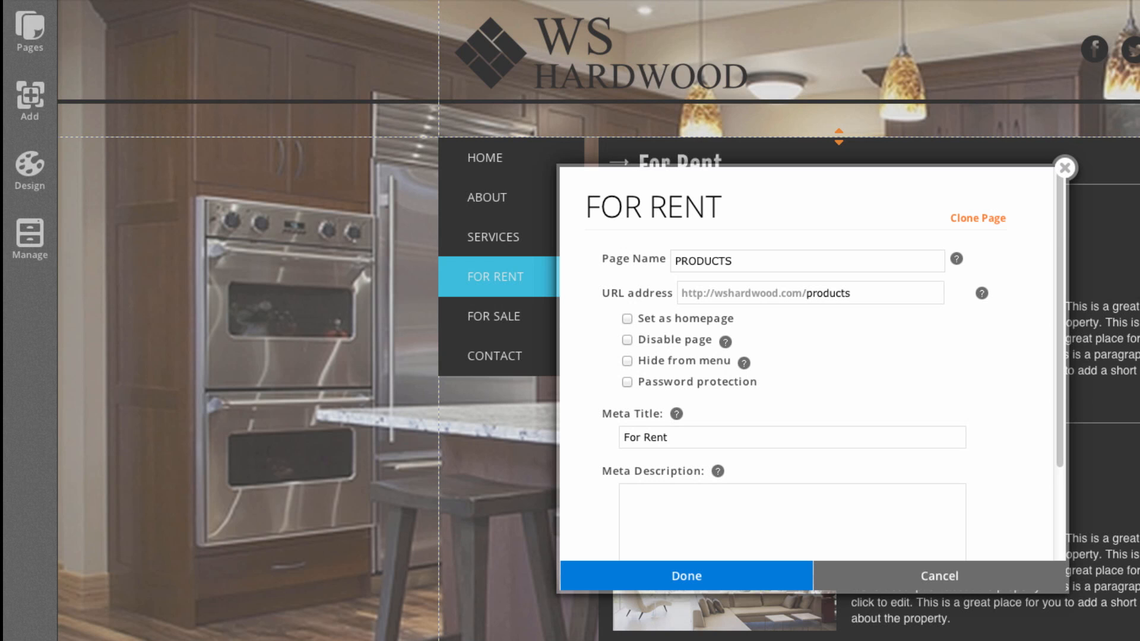
{"action": "left_click", "coordinate": [695, 579]}
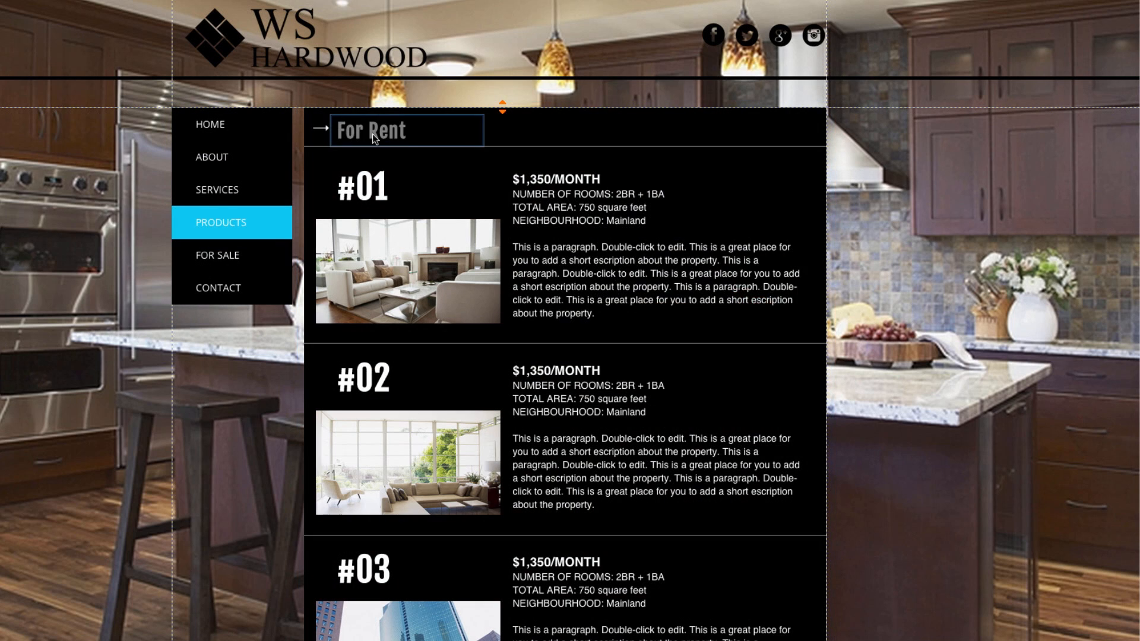
Change the page heading text from 'For Rent' to 'Products'.
{"action": "left_click", "coordinate": [387, 142]}
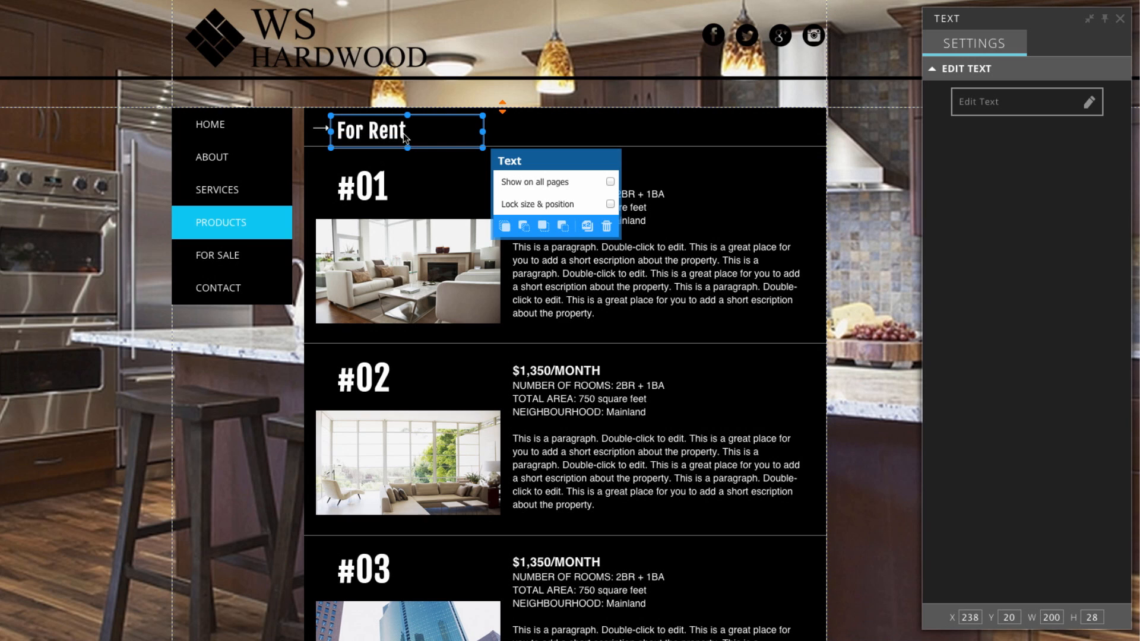
{"action": "left_click", "coordinate": [973, 102]}
{"action": "left_click_drag", "start_coordinate": [406, 132], "coordinate": [325, 131]}
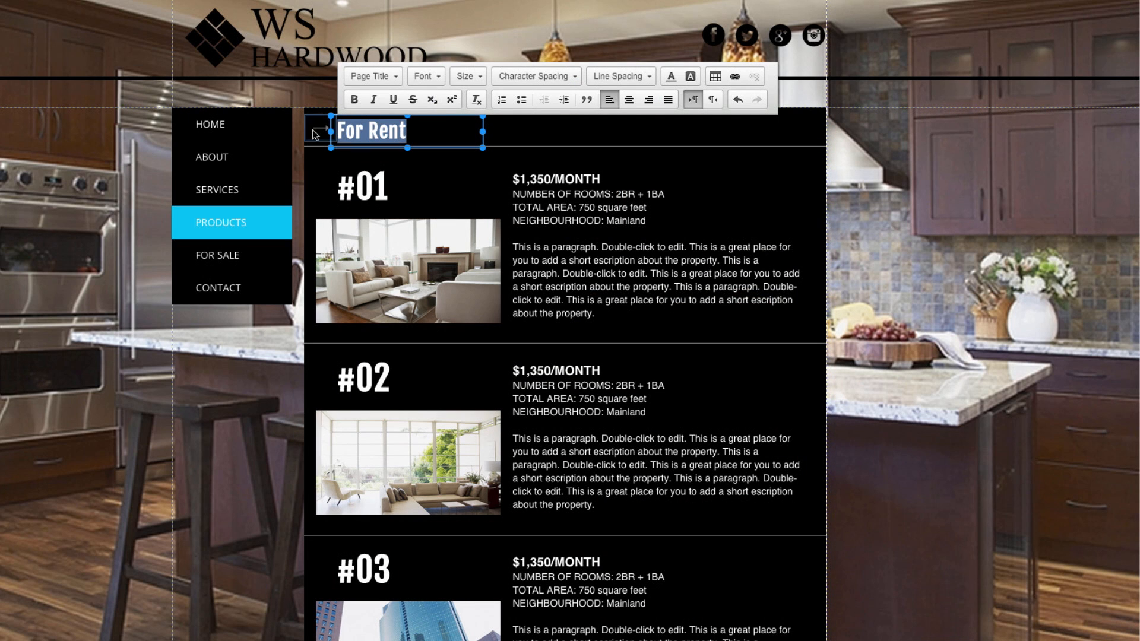
{"action": "left_click", "coordinate": [322, 131]}
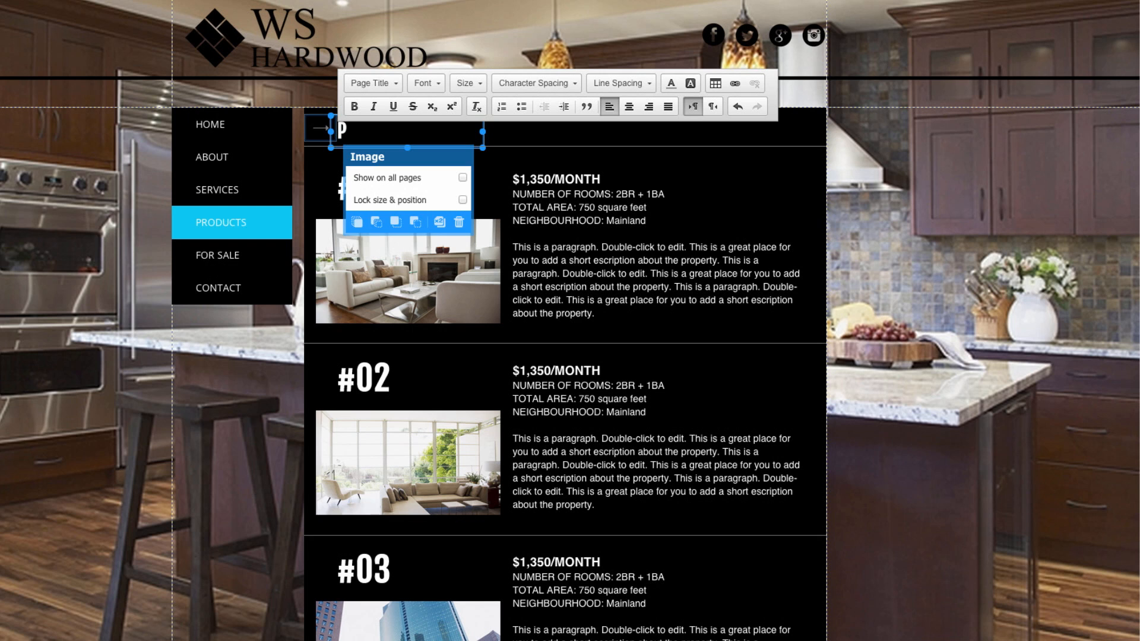
{"action": "type", "text": "Products"}
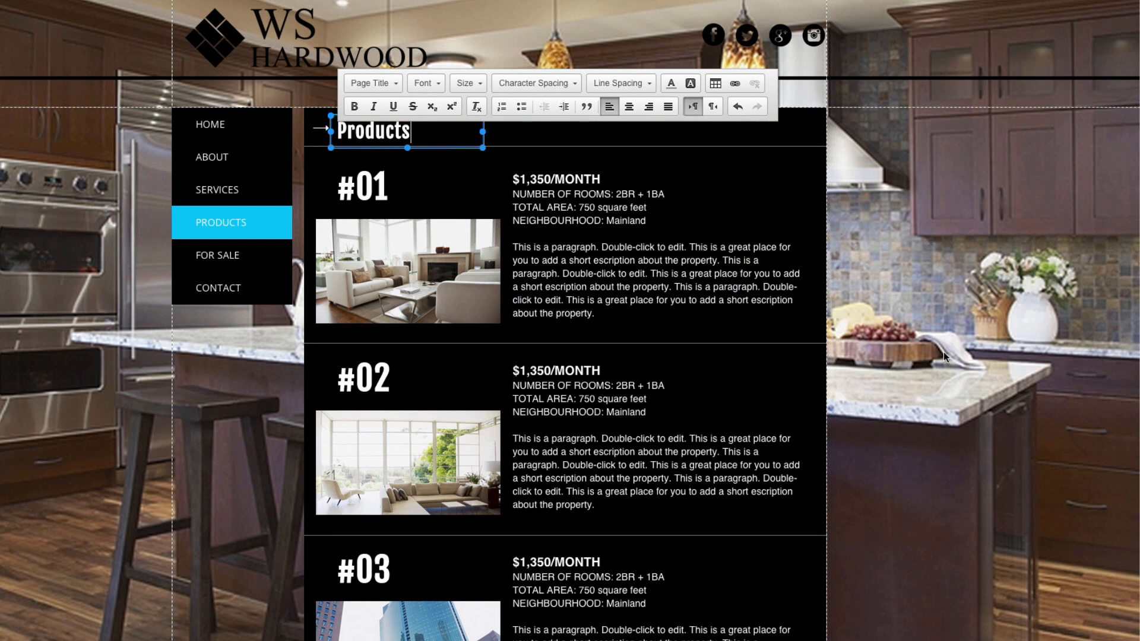
{"action": "left_click", "coordinate": [943, 352]}
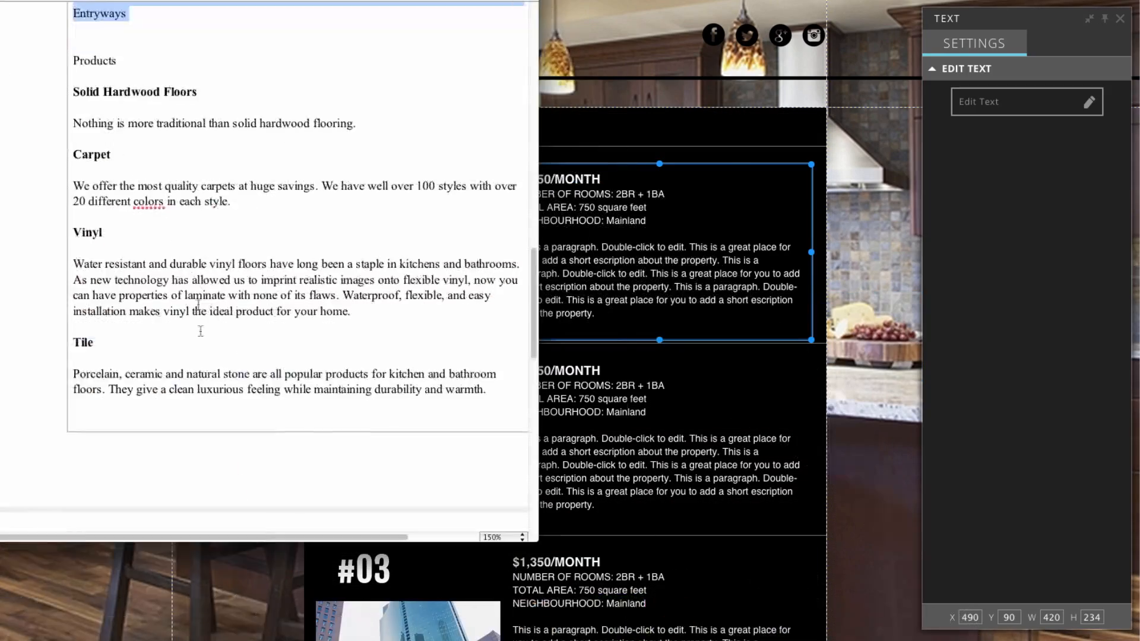
Paste the Solid Hardwood Floors text into listing #01, with a Title 1 heading and styled description.
{"action": "scroll", "coordinate": [267, 268], "scroll_direction": "up", "scroll_amount": 1}
{"action": "left_click_drag", "start_coordinate": [73, 113], "coordinate": [364, 149]}
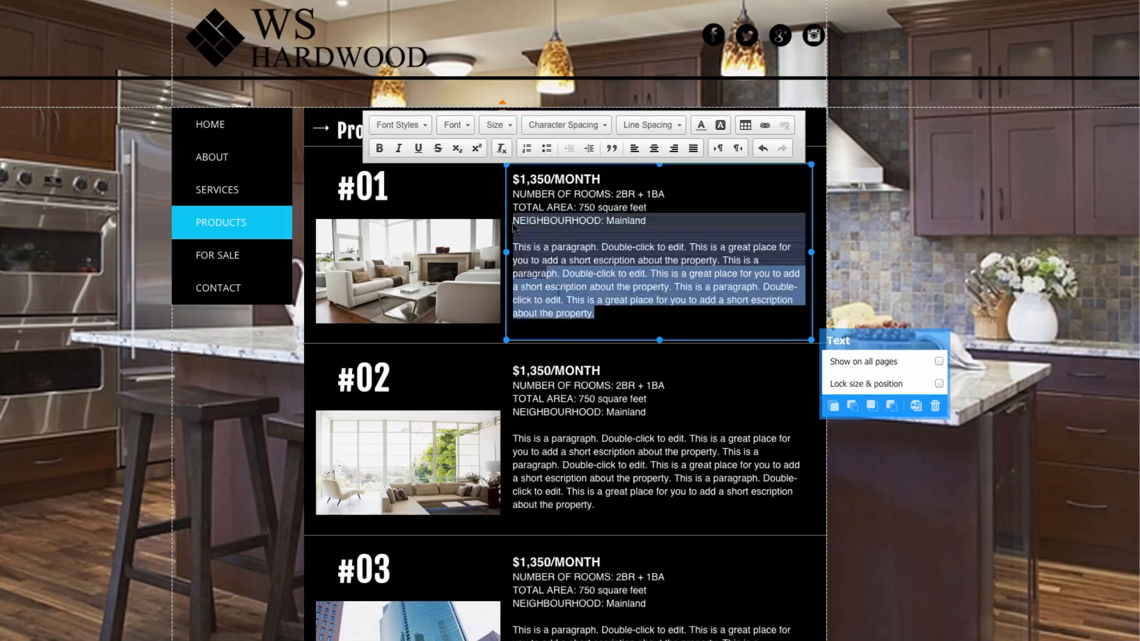
{"action": "type", "text": "Solid Hardwood Floors  Nothing is more traditional than solid hardwood flooring."}
{"action": "left_click", "coordinate": [391, 132]}
{"action": "left_click", "coordinate": [392, 232]}
{"action": "left_click_drag", "start_coordinate": [784, 228], "coordinate": [512, 228]}
{"action": "left_click", "coordinate": [390, 132]}
{"action": "left_click", "coordinate": [391, 237]}
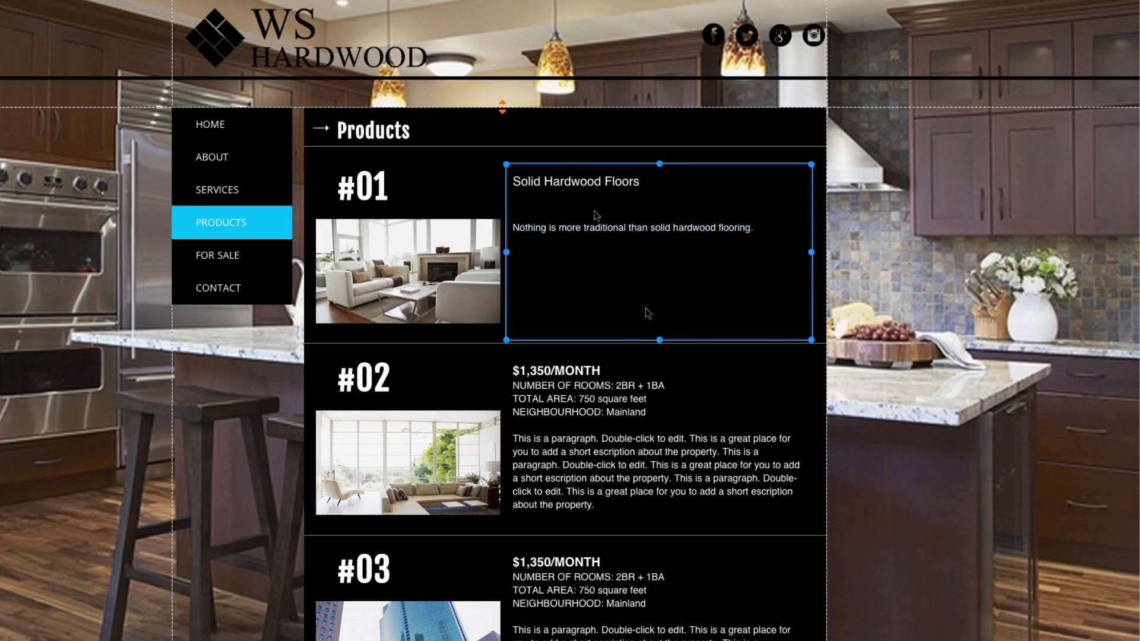
{"action": "left_click_drag", "start_coordinate": [598, 216], "coordinate": [598, 244]}
Copy the Carpet section from the notes into listing #02 and make Carpet a Title 1 heading.
{"action": "left_click", "coordinate": [617, 380]}
{"action": "left_click", "coordinate": [730, 623]}
{"action": "left_click_drag", "start_coordinate": [73, 172], "coordinate": [231, 228]}
{"action": "key", "text": "super+c"}
{"action": "key", "text": "super+v"}
{"action": "left_click_drag", "start_coordinate": [545, 369], "coordinate": [513, 369]}
{"action": "left_click", "coordinate": [398, 323]}
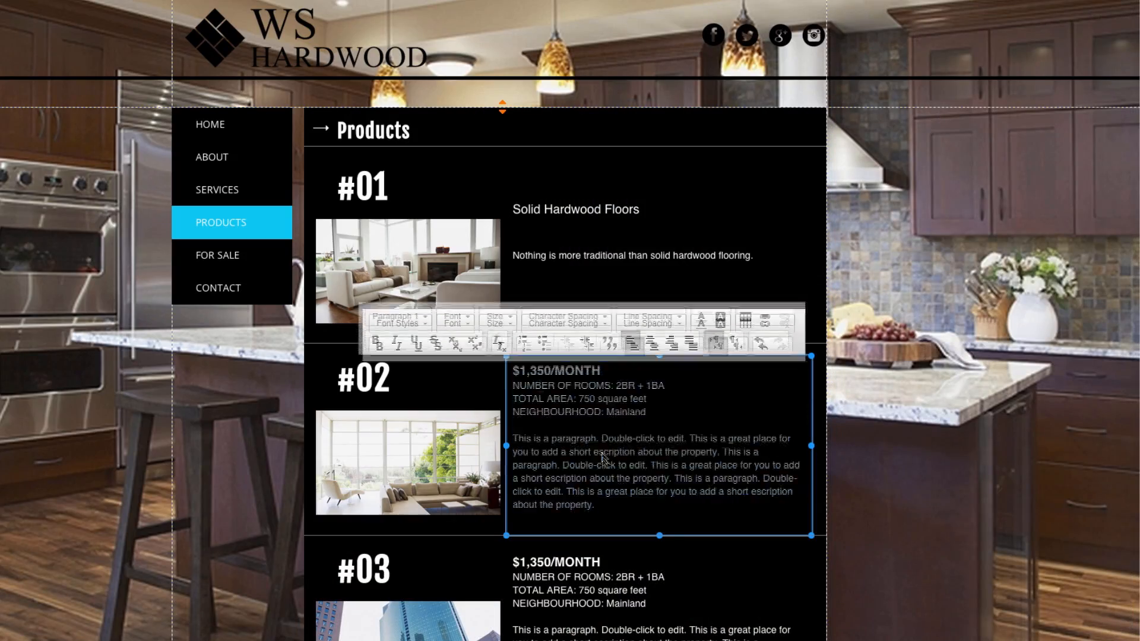
{"action": "left_click", "coordinate": [429, 423]}
{"action": "left_click_drag", "start_coordinate": [772, 446], "coordinate": [513, 433]}
Copy the Vinyl section into listing #03 and give its description the Paragraph 2 style.
{"action": "scroll", "coordinate": [653, 445], "scroll_direction": "down", "scroll_amount": 5}
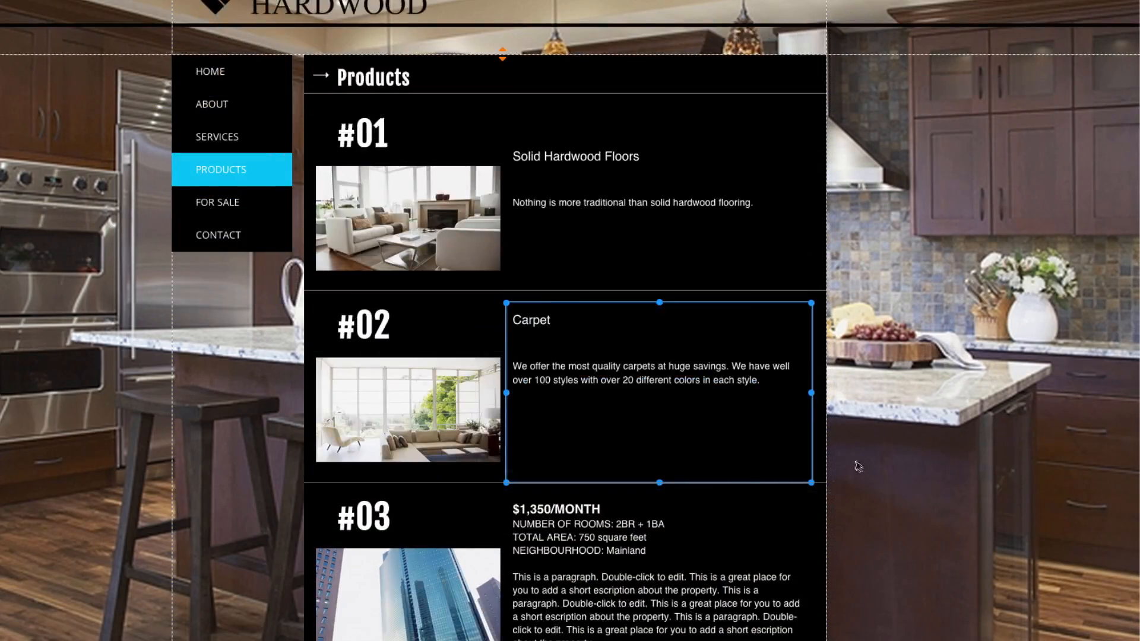
{"action": "left_click", "coordinate": [661, 382]}
{"action": "left_click_drag", "start_coordinate": [73, 252], "coordinate": [356, 334]}
{"action": "key", "text": "super+c"}
{"action": "key", "text": "super+v"}
{"action": "left_click_drag", "start_coordinate": [648, 424], "coordinate": [513, 354]}
{"action": "left_click", "coordinate": [397, 249]}
{"action": "left_click", "coordinate": [409, 365]}
Replace listing #04's placeholder text with the pasted Tile section.
{"action": "scroll", "coordinate": [653, 415], "scroll_direction": "down", "scroll_amount": 3}
{"action": "left_click", "coordinate": [510, 398]}
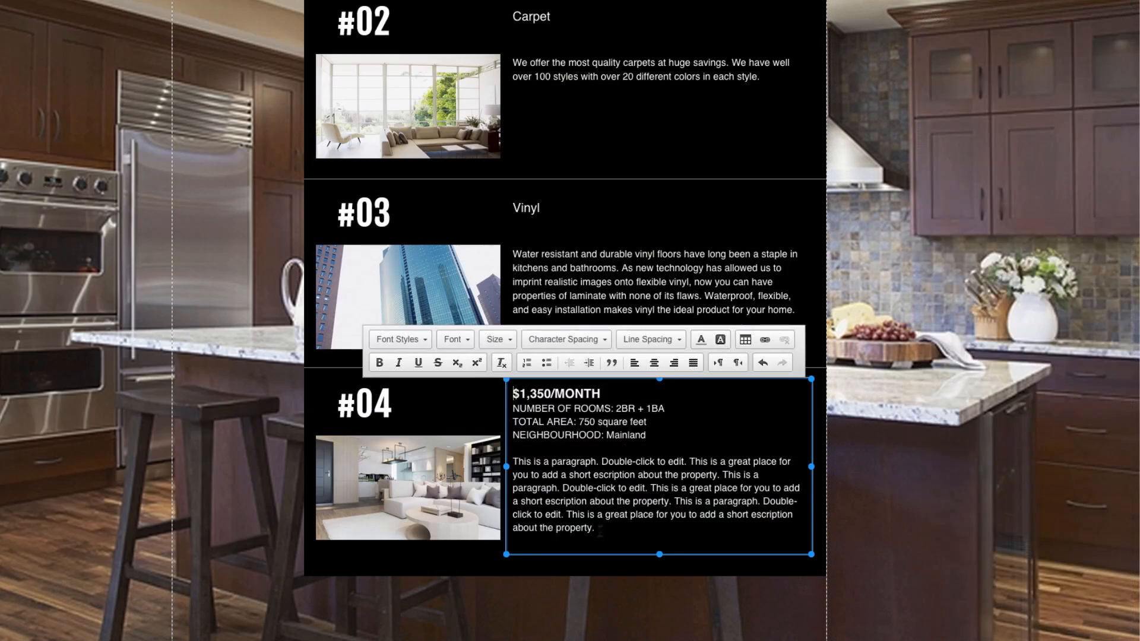
{"action": "key", "text": "super+a"}
{"action": "key", "text": "BackSpace"}
{"action": "key", "text": "super+v"}
{"action": "left_click_drag", "start_coordinate": [742, 469], "coordinate": [513, 456]}
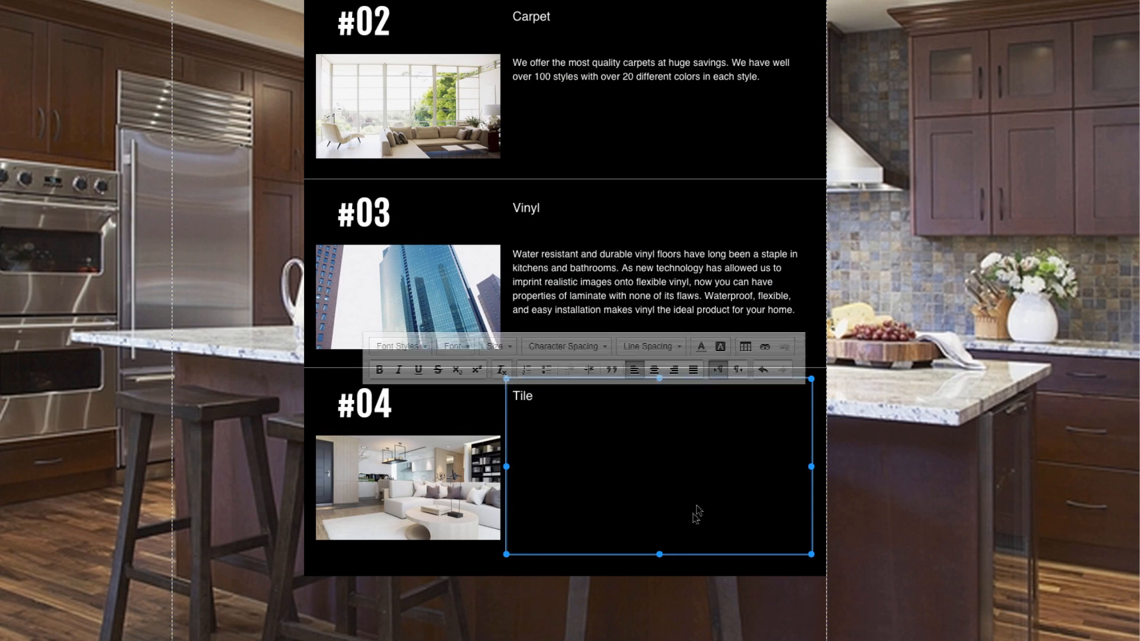
{"action": "scroll", "coordinate": [908, 443], "scroll_direction": "down", "scroll_amount": 2}
{"action": "scroll", "coordinate": [908, 444], "scroll_direction": "up", "scroll_amount": 10}
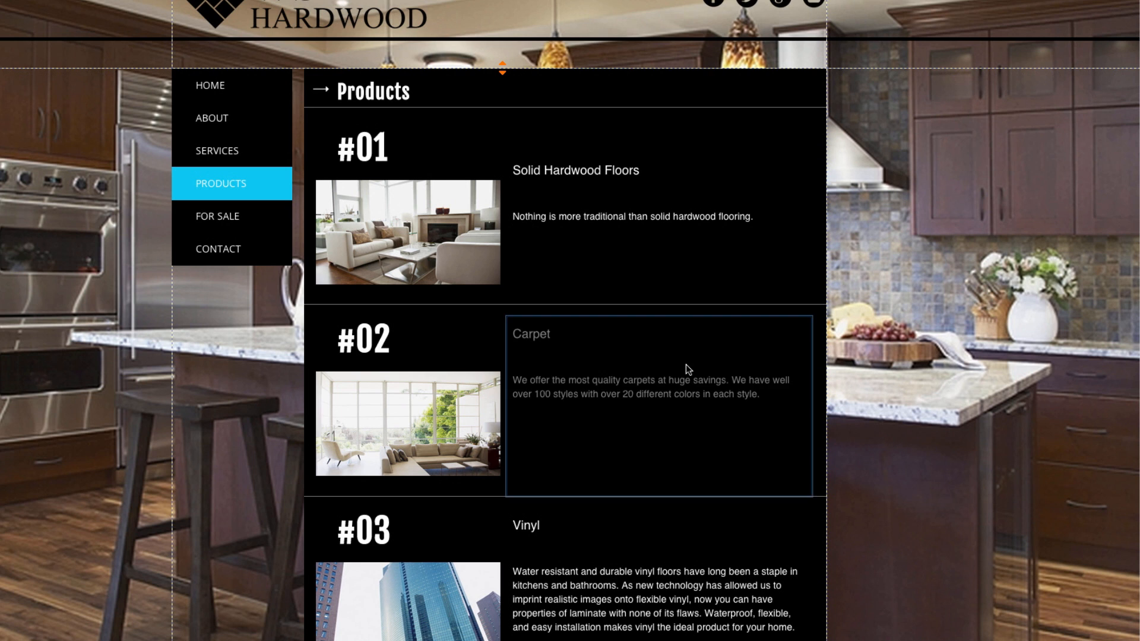
Change listing #01's photo to wood_1 and listing #02's photo to the carpet texture.
{"action": "left_click", "coordinate": [449, 261]}
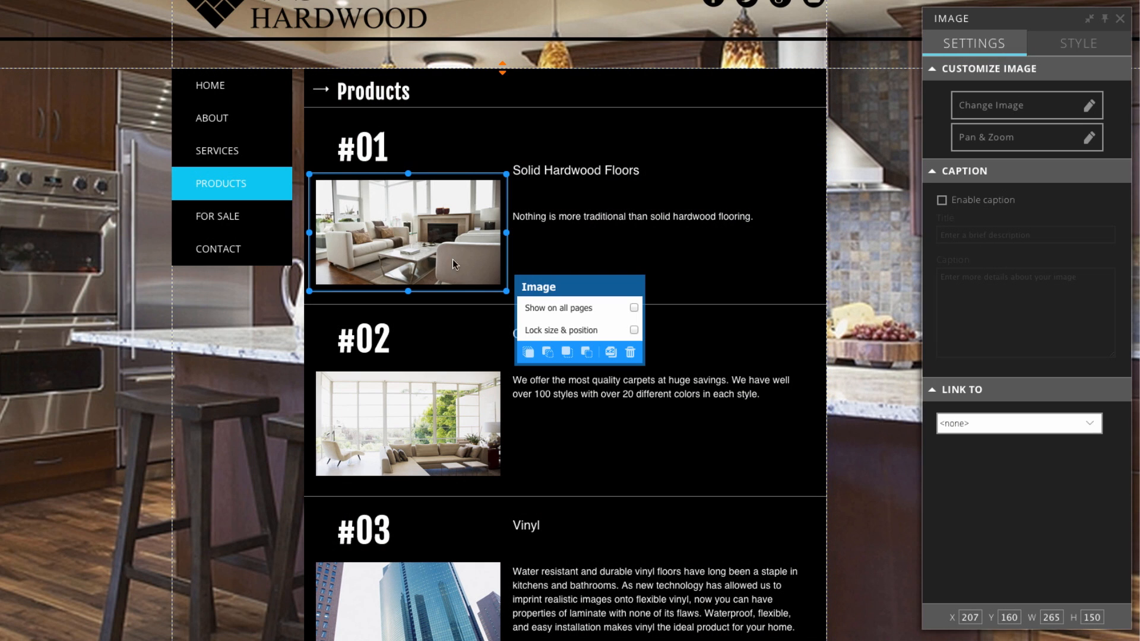
{"action": "left_click", "coordinate": [1006, 107]}
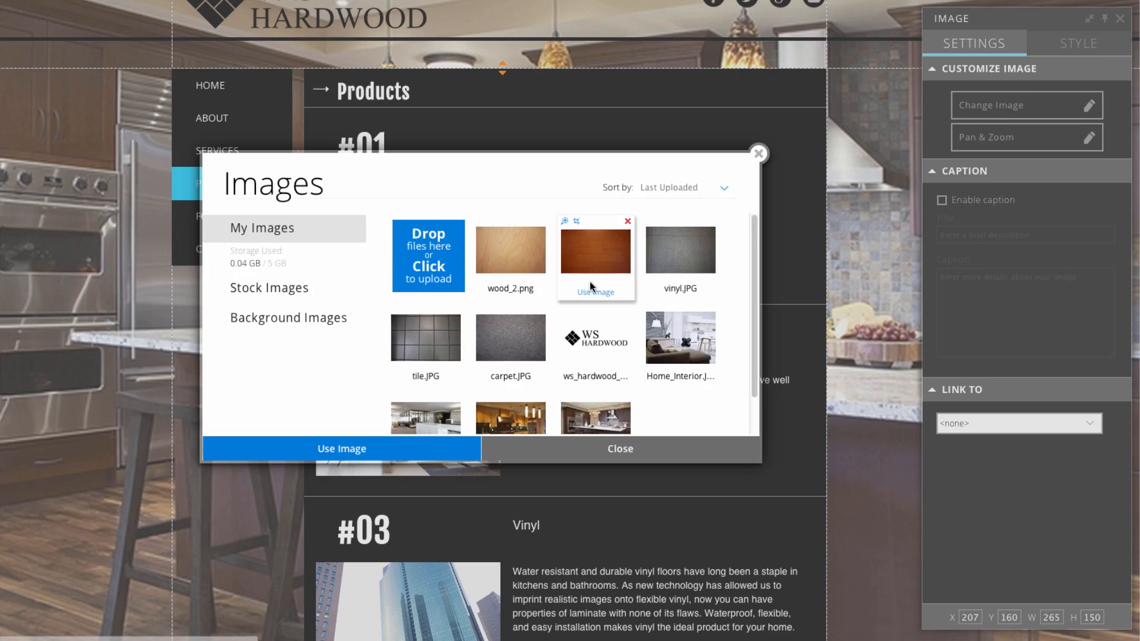
{"action": "double_click", "coordinate": [517, 291]}
{"action": "scroll", "coordinate": [516, 293], "scroll_direction": "down", "scroll_amount": 1}
{"action": "left_click", "coordinate": [416, 368]}
{"action": "left_click", "coordinate": [1006, 106]}
{"action": "double_click", "coordinate": [512, 332]}
Change listing #03's photo to the vinyl texture and listing #04's to the tile texture.
{"action": "scroll", "coordinate": [532, 354], "scroll_direction": "down", "scroll_amount": 2}
{"action": "left_click", "coordinate": [408, 427]}
{"action": "left_click", "coordinate": [1030, 101]}
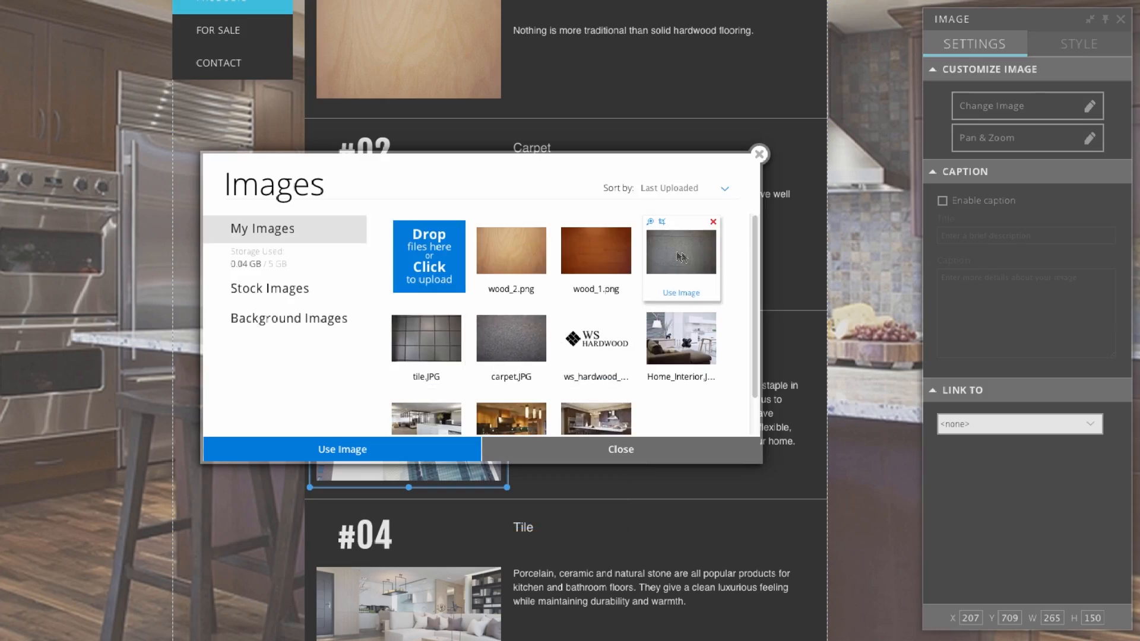
{"action": "double_click", "coordinate": [686, 247]}
{"action": "scroll", "coordinate": [531, 354], "scroll_direction": "down", "scroll_amount": 2}
{"action": "left_click", "coordinate": [448, 497]}
{"action": "left_click", "coordinate": [1007, 107]}
{"action": "double_click", "coordinate": [420, 339]}
{"action": "left_click", "coordinate": [862, 354]}
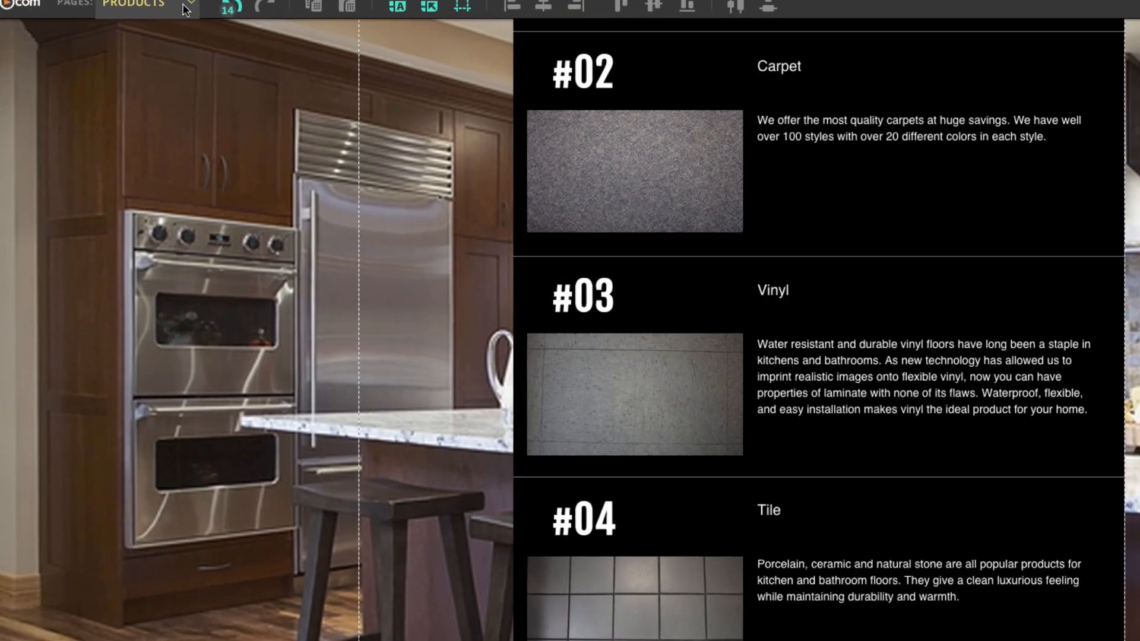
Switch to the FOR SALE page, then add a new page named PORTFOLIO.
{"action": "left_click", "coordinate": [261, 19]}
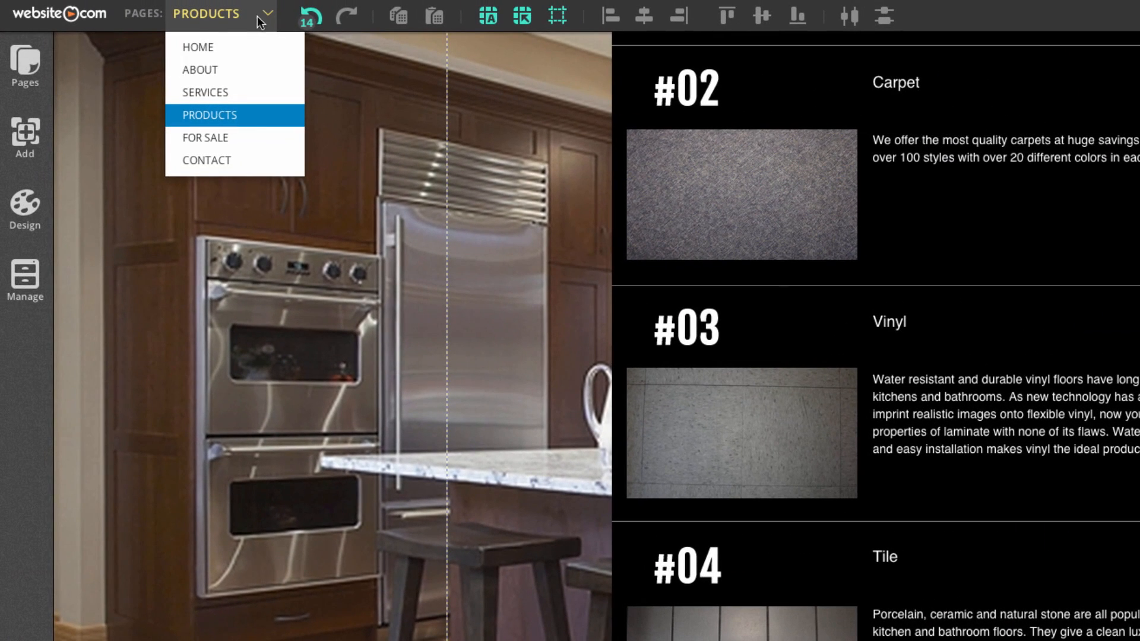
{"action": "left_click", "coordinate": [231, 141]}
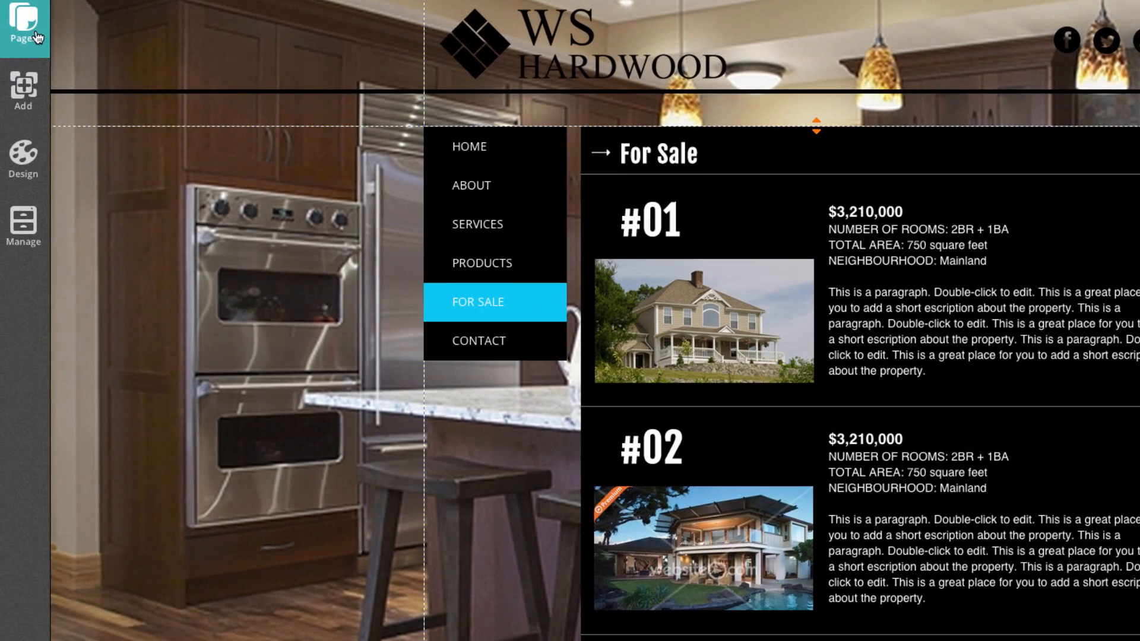
{"action": "left_click", "coordinate": [36, 33]}
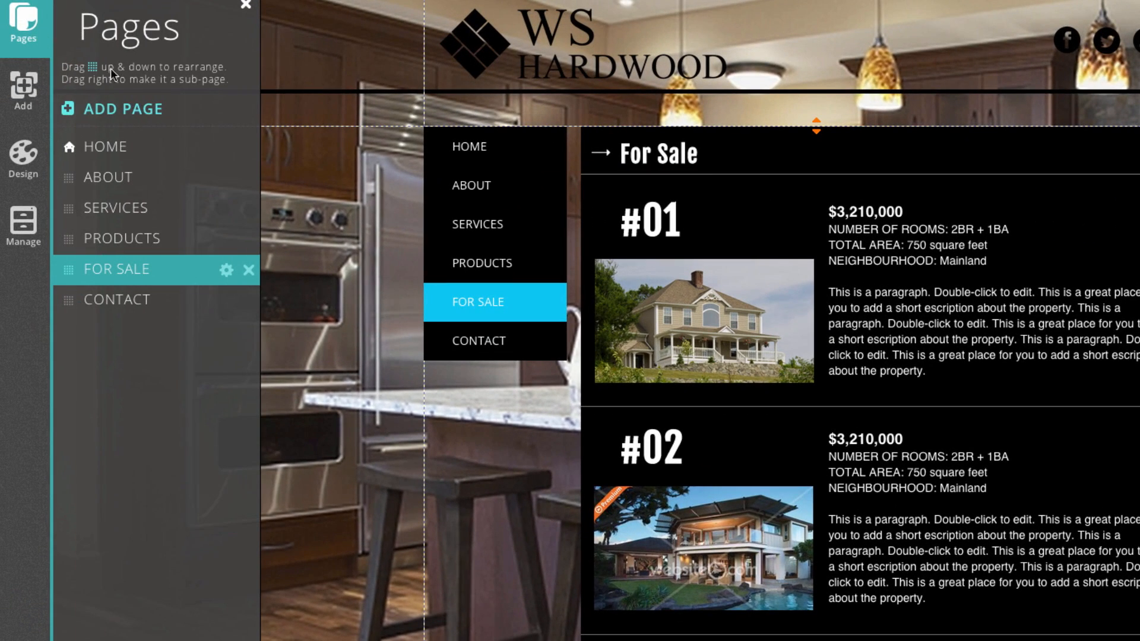
{"action": "left_click", "coordinate": [148, 112]}
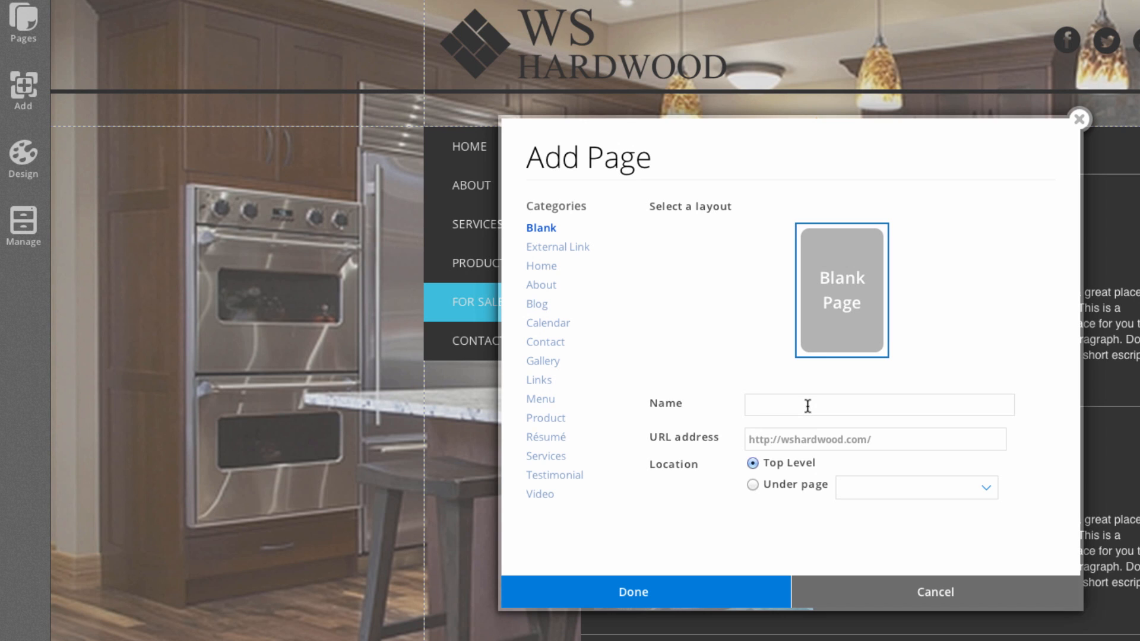
{"action": "type", "text": "PORTFOLIO"}
{"action": "left_click", "coordinate": [645, 602]}
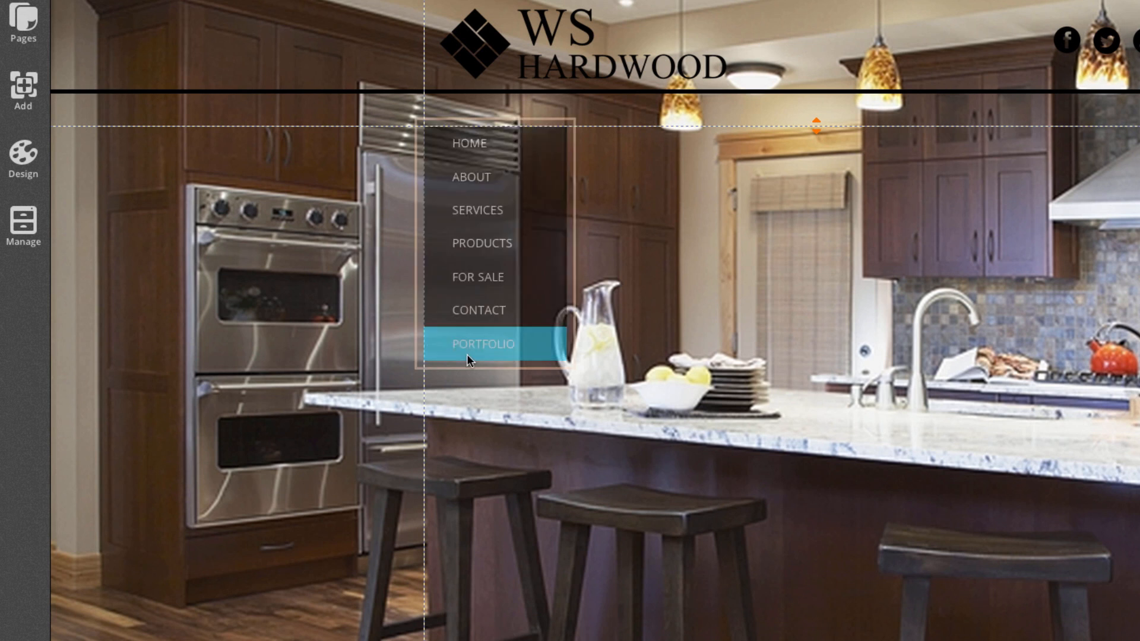
{"action": "left_click", "coordinate": [23, 21]}
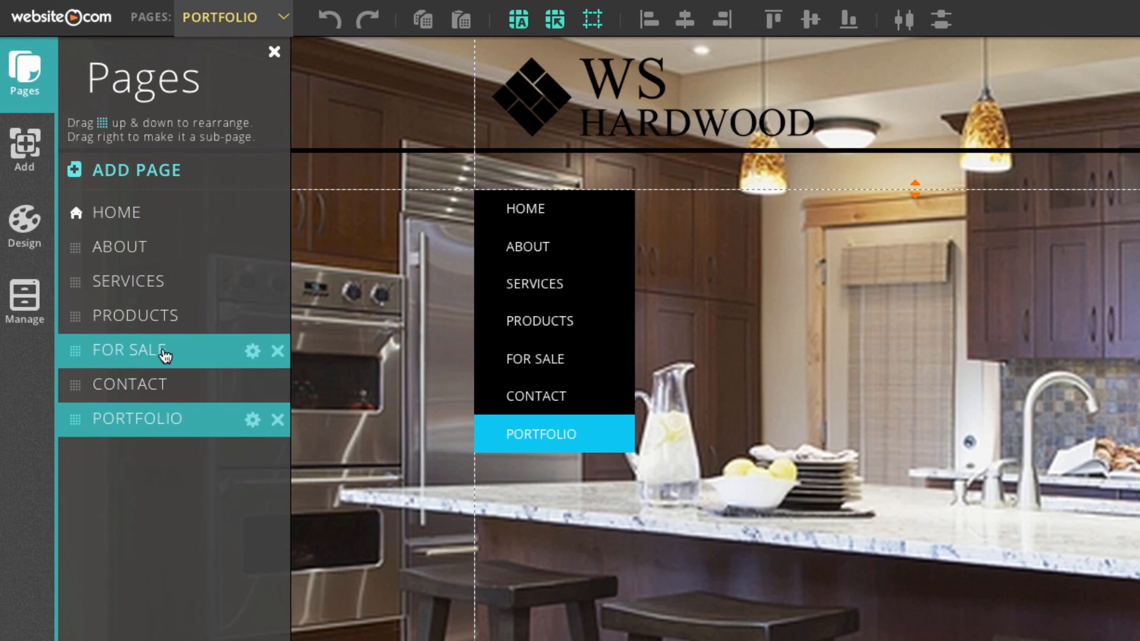
Delete the FOR SALE page, move PORTFOLIO above CONTACT, and open PORTFOLIO.
{"action": "left_click", "coordinate": [277, 350]}
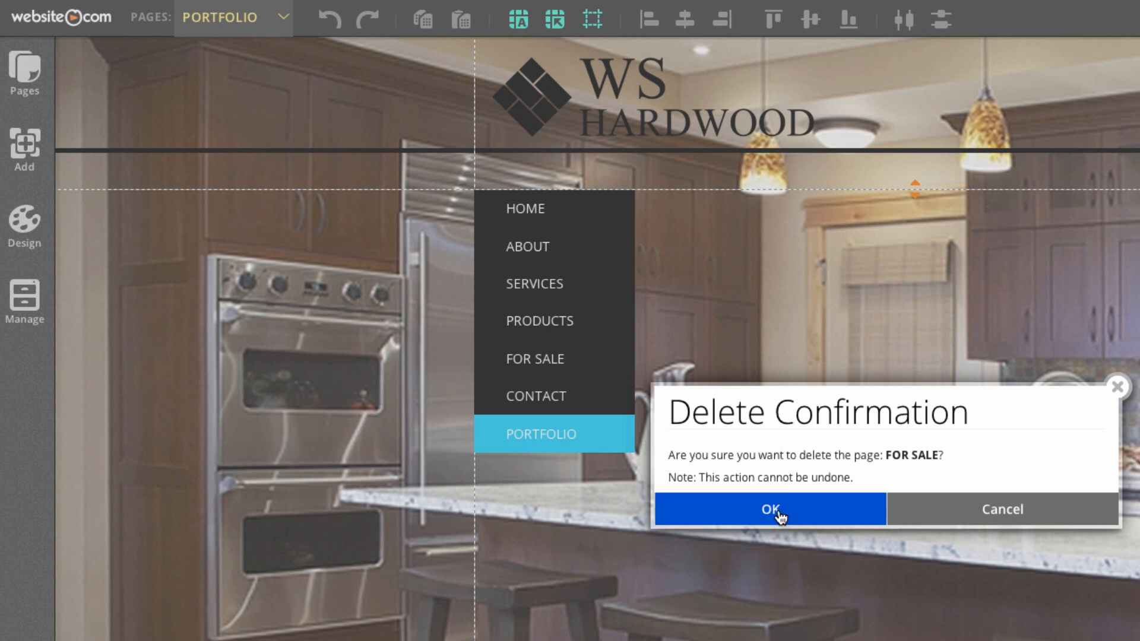
{"action": "left_click", "coordinate": [772, 509]}
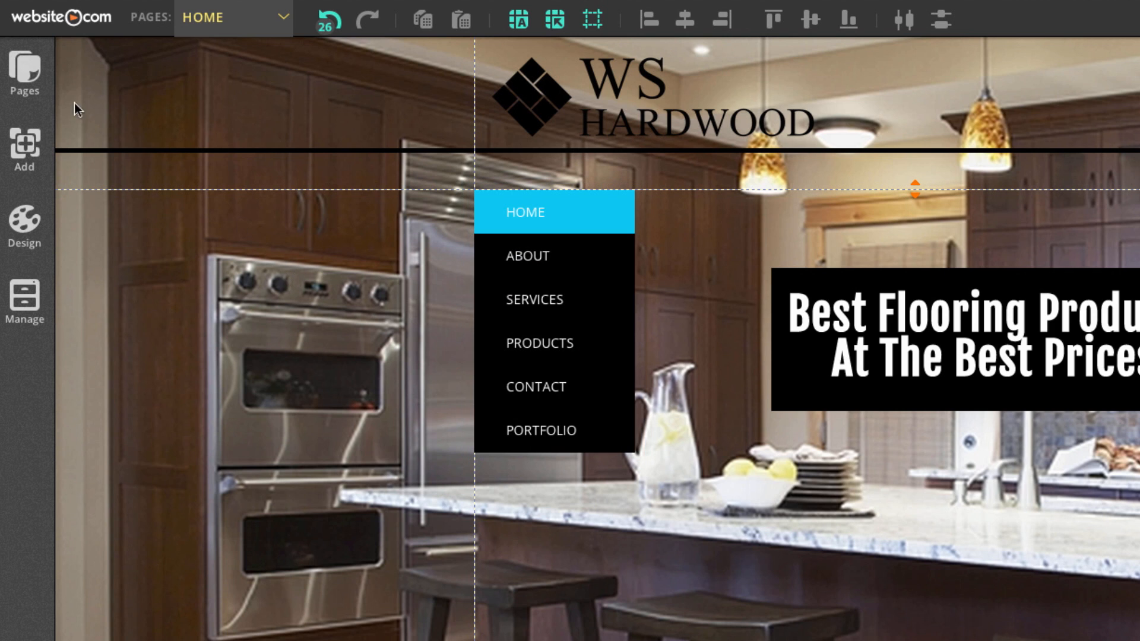
{"action": "left_click", "coordinate": [25, 71]}
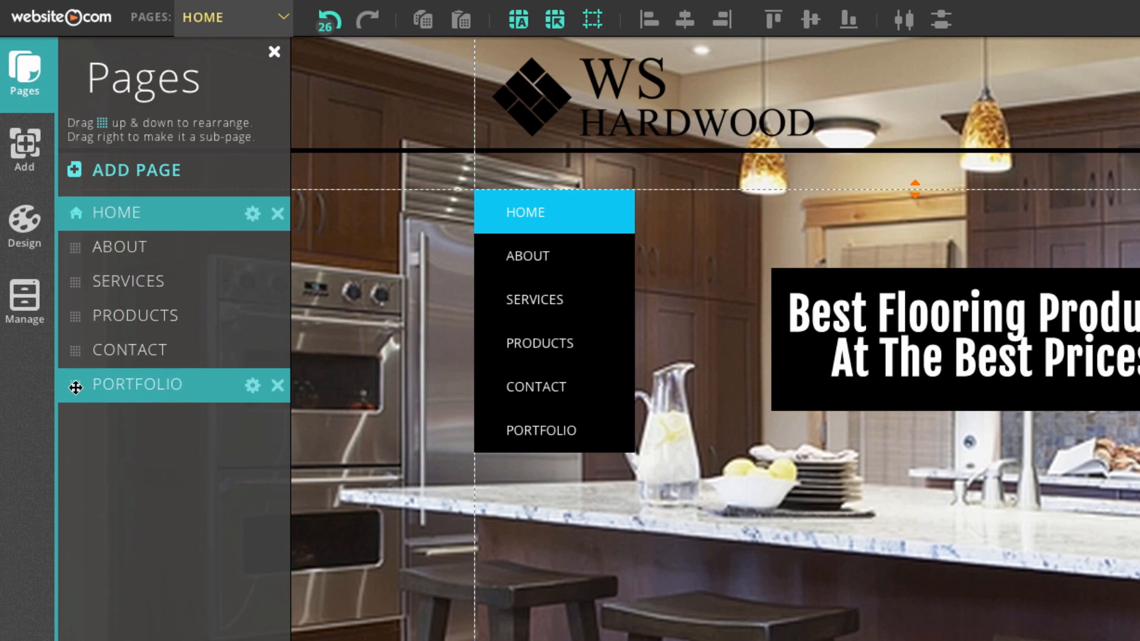
{"action": "left_click_drag", "start_coordinate": [76, 387], "coordinate": [74, 351]}
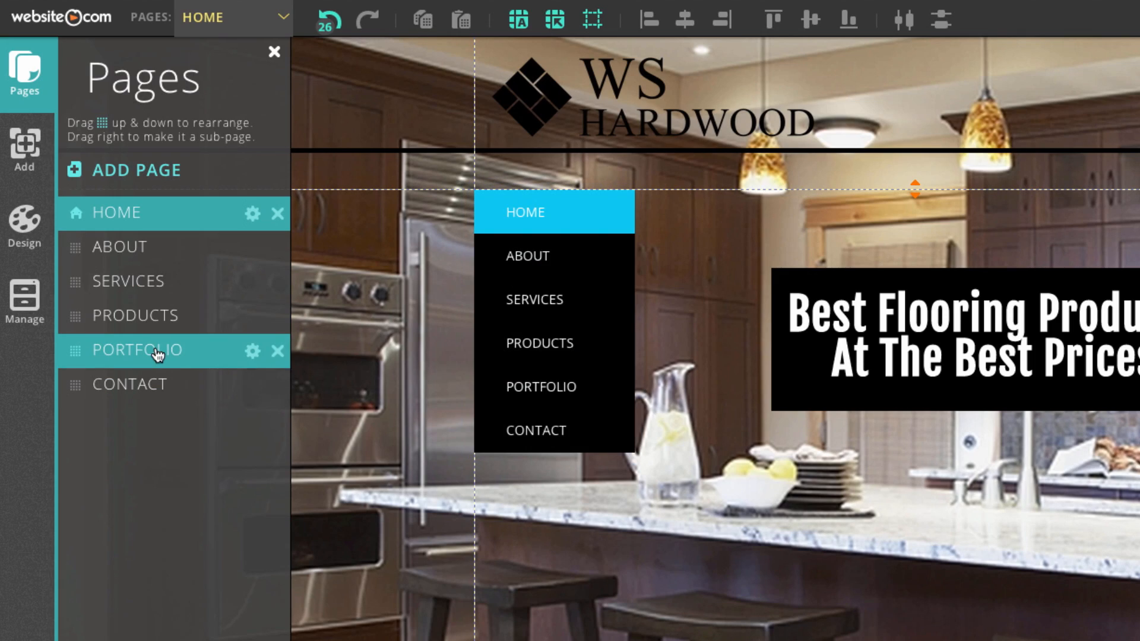
{"action": "left_click", "coordinate": [157, 354]}
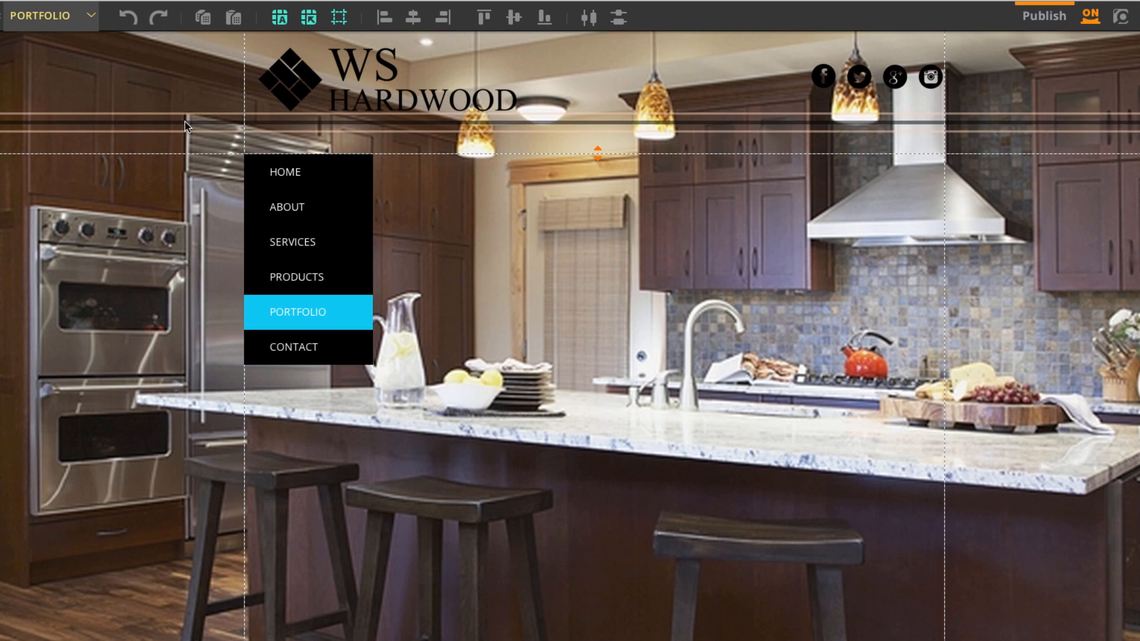
Copy the black content box on the Products page, then return to the Portfolio page.
{"action": "left_click", "coordinate": [53, 15]}
{"action": "left_click", "coordinate": [67, 103]}
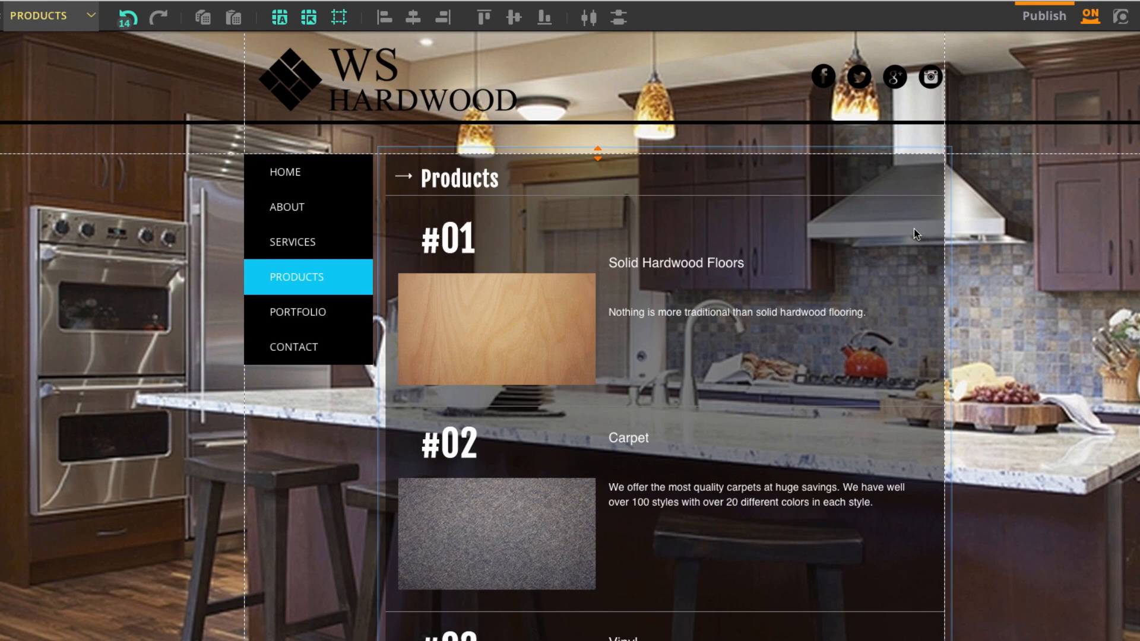
{"action": "left_click", "coordinate": [917, 234]}
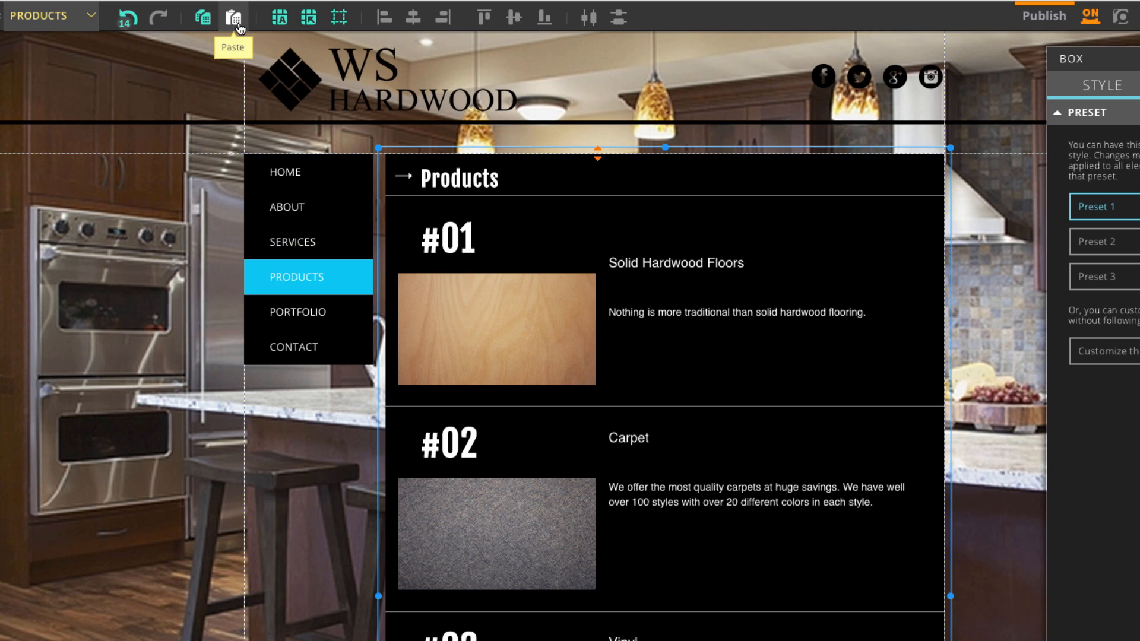
{"action": "left_click", "coordinate": [212, 25]}
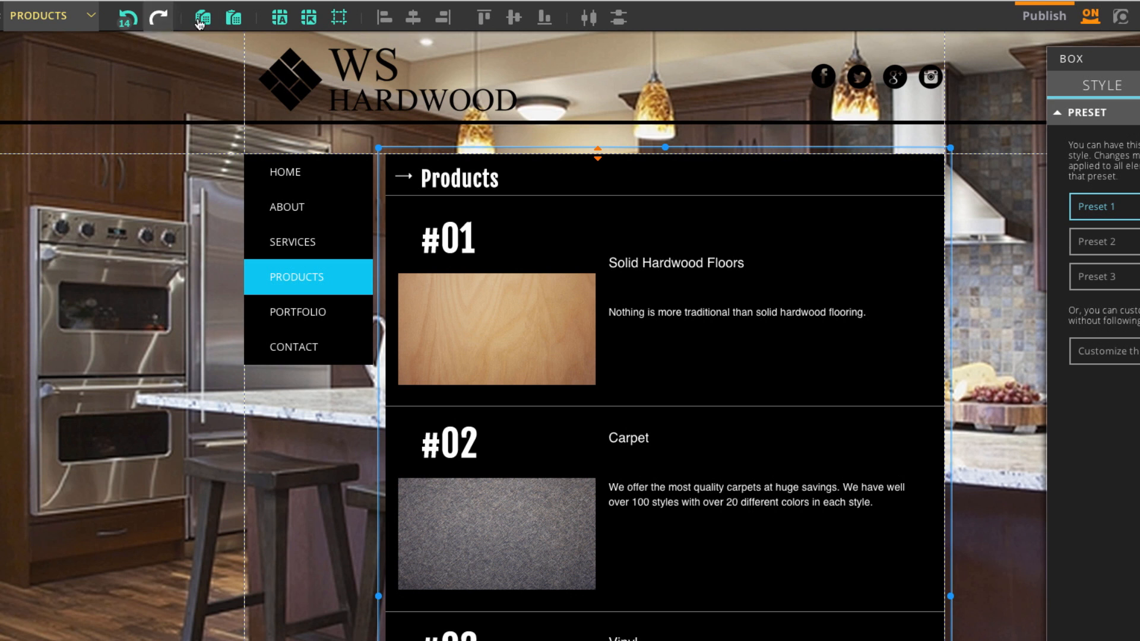
{"action": "left_click", "coordinate": [68, 18]}
{"action": "left_click", "coordinate": [71, 121]}
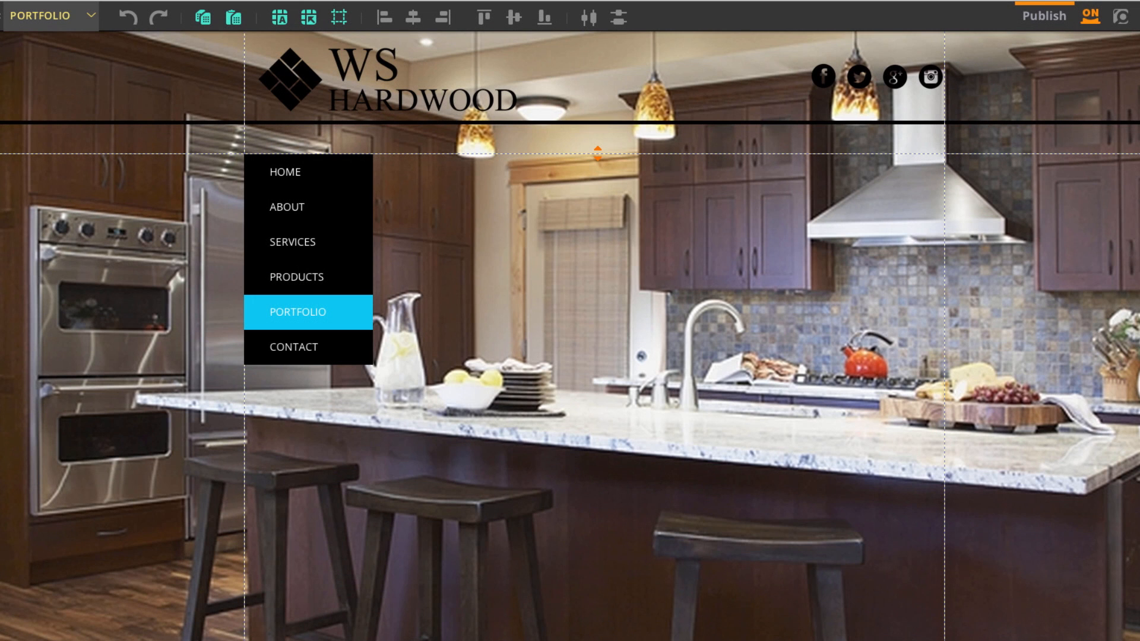
Paste the black content box beside the menu and stretch its bottom edge further down.
{"action": "left_click", "coordinate": [237, 27]}
{"action": "left_click_drag", "start_coordinate": [611, 230], "coordinate": [625, 349]}
{"action": "scroll", "coordinate": [626, 348], "scroll_direction": "down", "scroll_amount": 1}
{"action": "scroll", "coordinate": [626, 344], "scroll_direction": "down", "scroll_amount": 1}
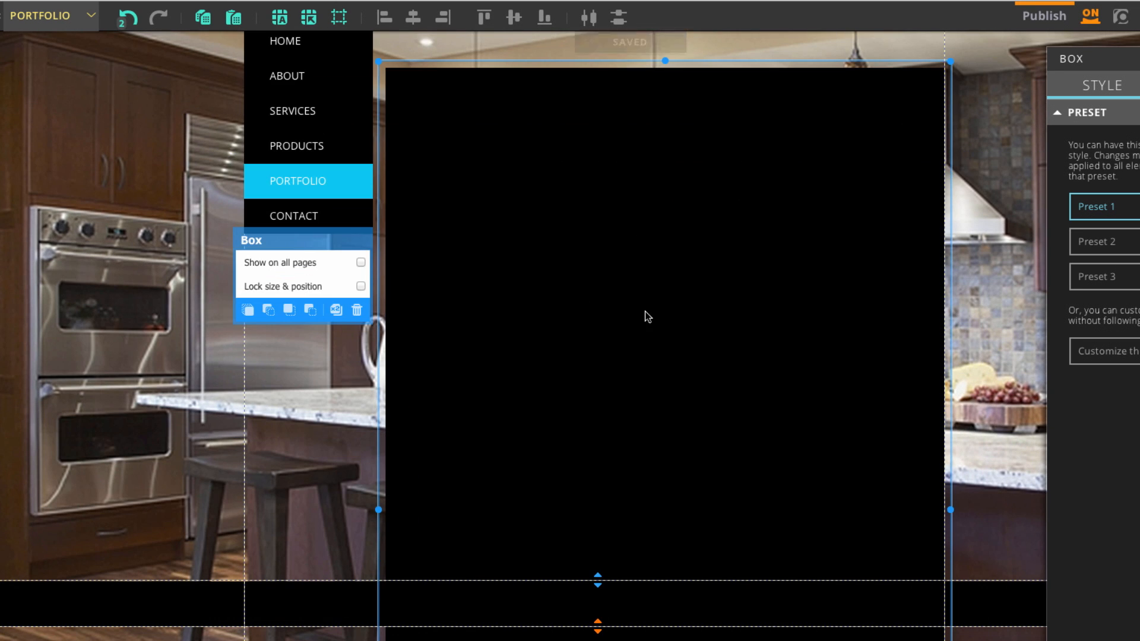
{"action": "scroll", "coordinate": [624, 530], "scroll_direction": "down", "scroll_amount": 3}
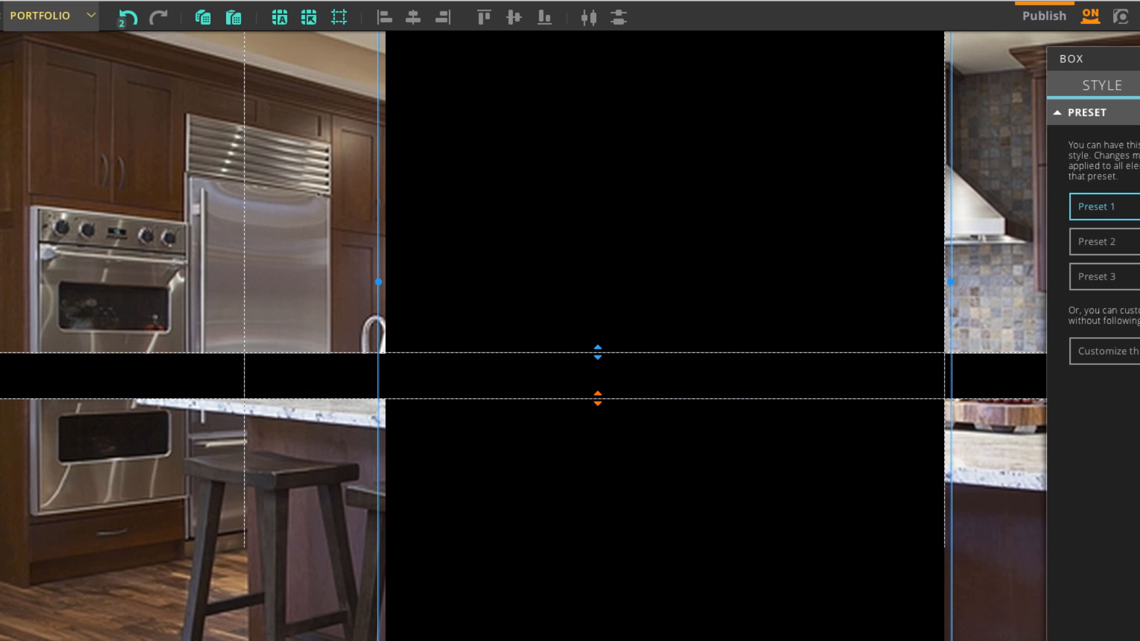
{"action": "scroll", "coordinate": [624, 520], "scroll_direction": "up", "scroll_amount": 2}
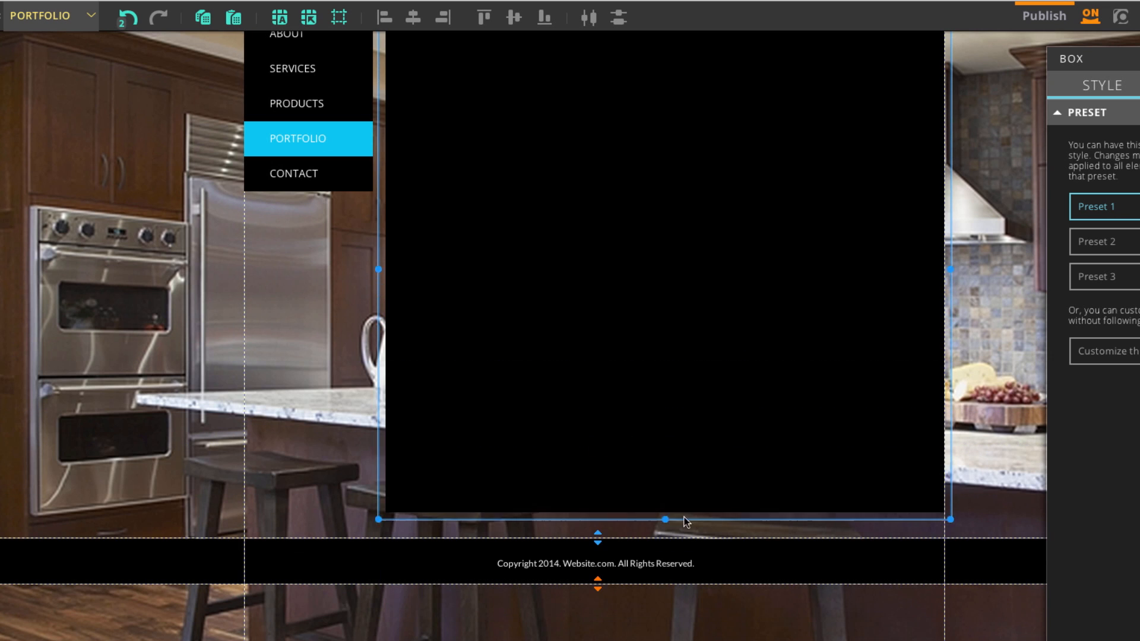
{"action": "left_click_drag", "start_coordinate": [665, 519], "coordinate": [665, 389]}
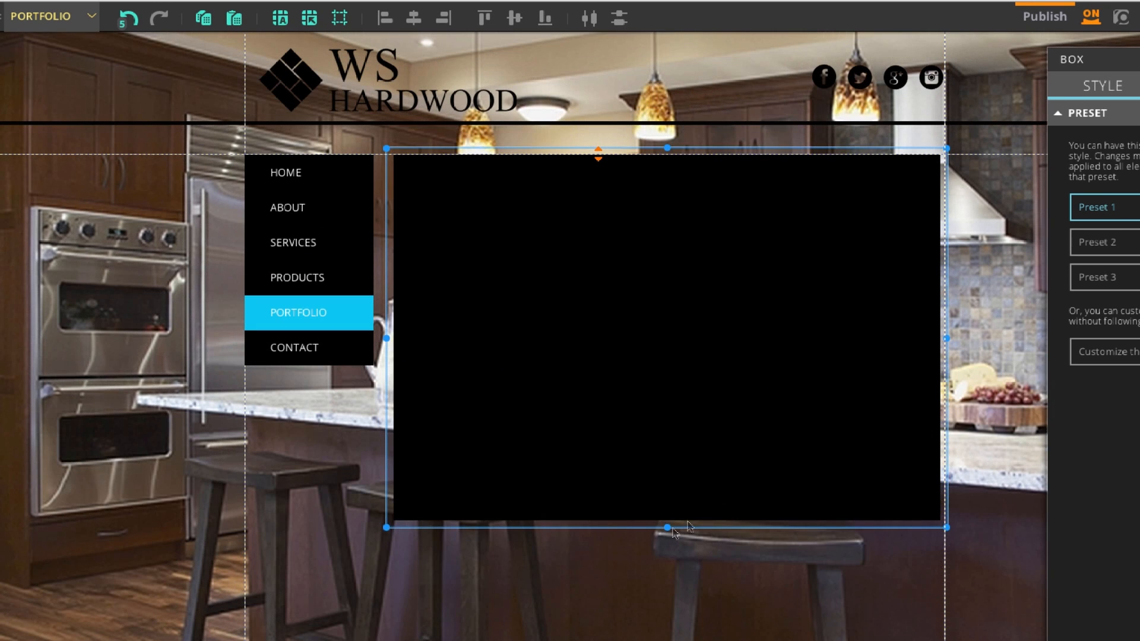
{"action": "left_click_drag", "start_coordinate": [706, 525], "coordinate": [706, 596]}
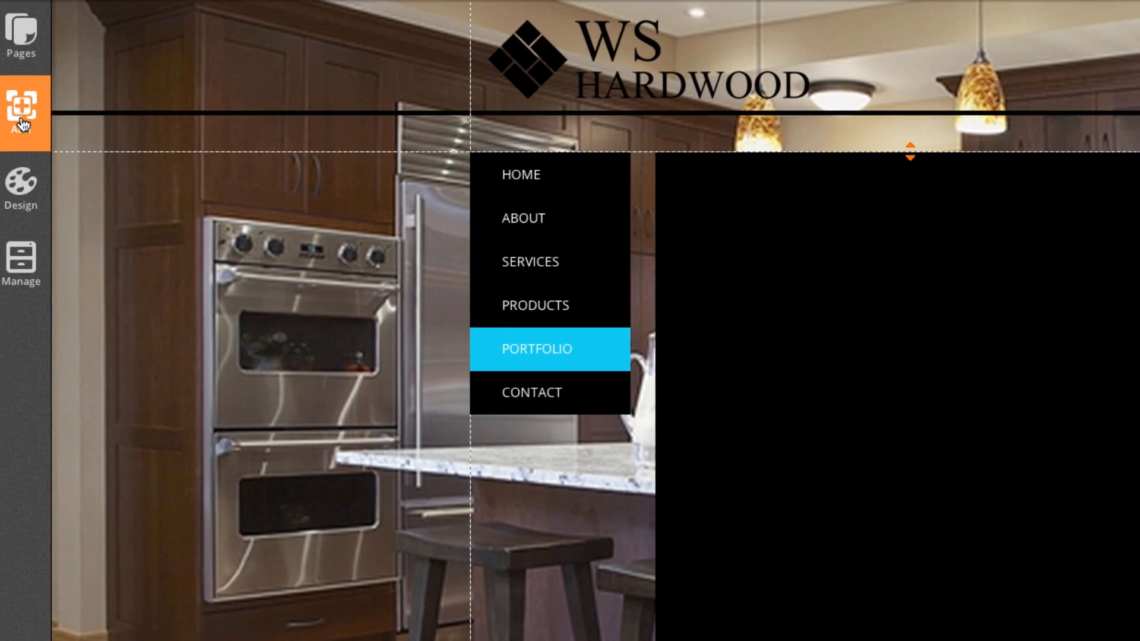
Add a Title text element to the Portfolio page.
{"action": "left_click", "coordinate": [24, 113]}
{"action": "left_click", "coordinate": [108, 95]}
{"action": "left_click", "coordinate": [136, 133]}
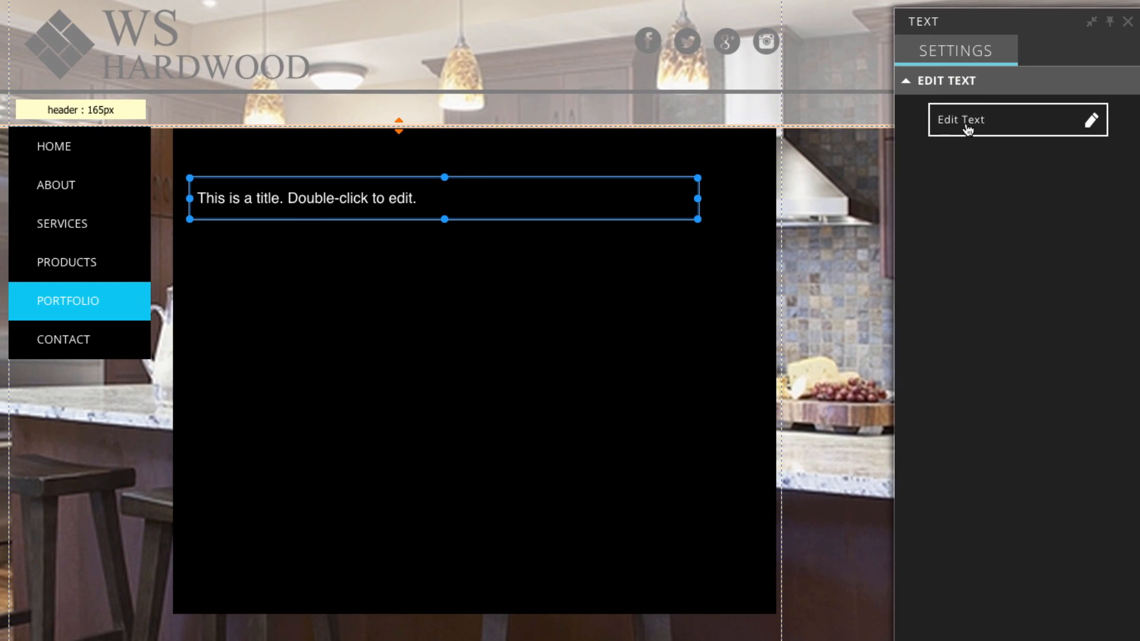
Retype the placeholder title as 'Portfolio' in Page Title style, moved up and shrunk to fit.
{"action": "double_click", "coordinate": [1072, 253]}
{"action": "left_click_drag", "start_coordinate": [418, 199], "coordinate": [201, 198]}
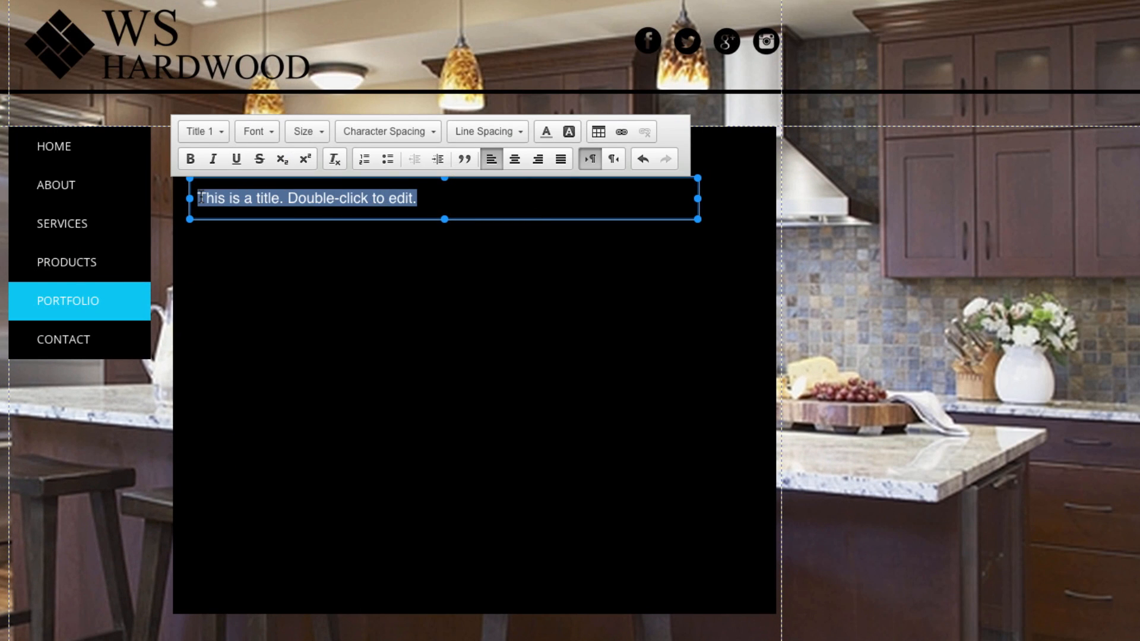
{"action": "type", "text": "Portfolio"}
{"action": "left_click_drag", "start_coordinate": [271, 206], "coordinate": [156, 194]}
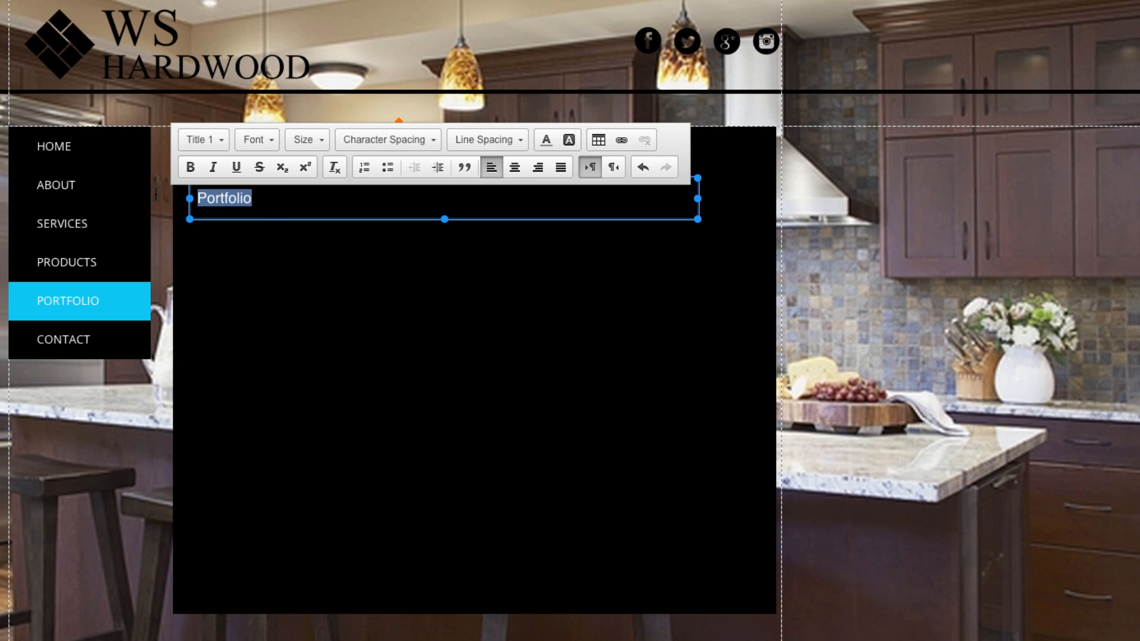
{"action": "left_click", "coordinate": [198, 140]}
{"action": "left_click", "coordinate": [256, 223]}
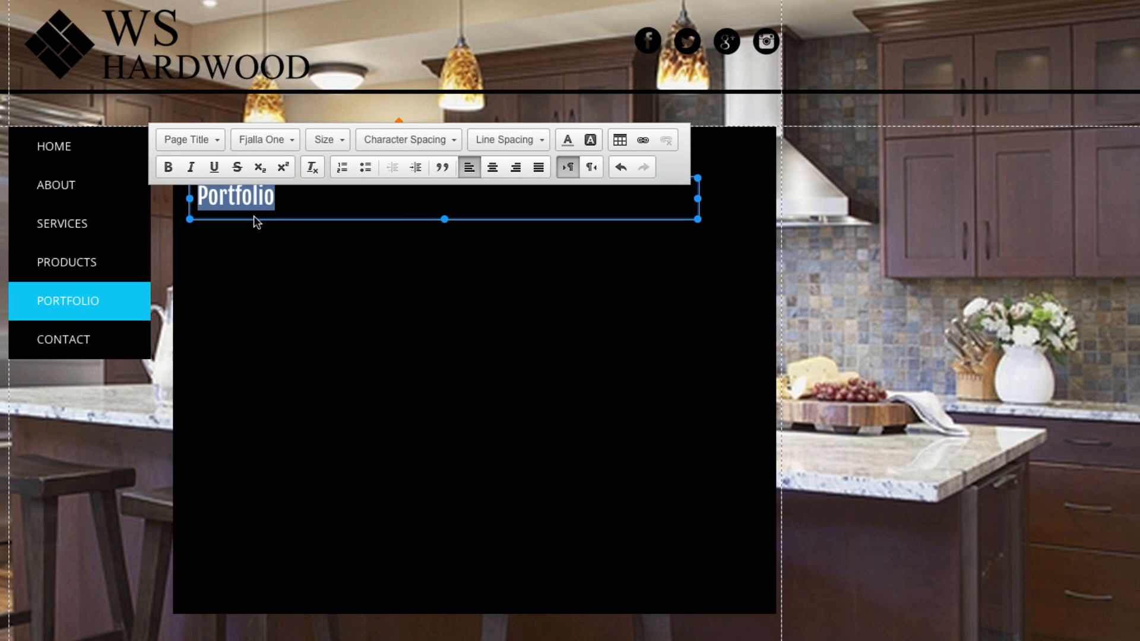
{"action": "left_click", "coordinate": [285, 262]}
{"action": "left_click_drag", "start_coordinate": [243, 204], "coordinate": [244, 170]}
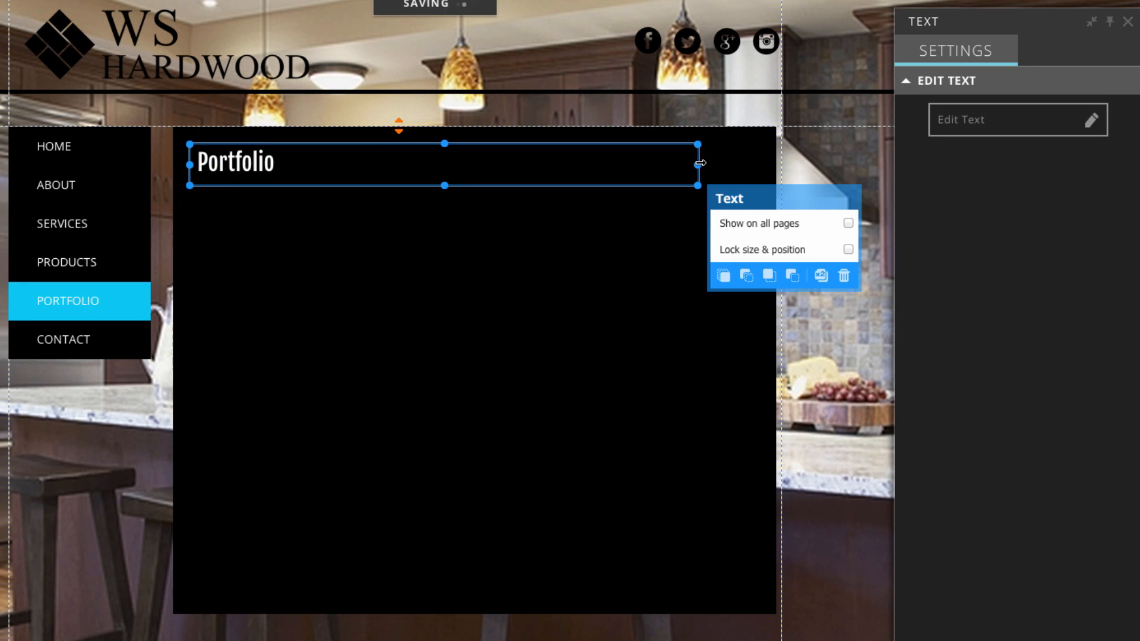
{"action": "left_click_drag", "start_coordinate": [700, 163], "coordinate": [282, 164]}
{"action": "left_click", "coordinate": [815, 219]}
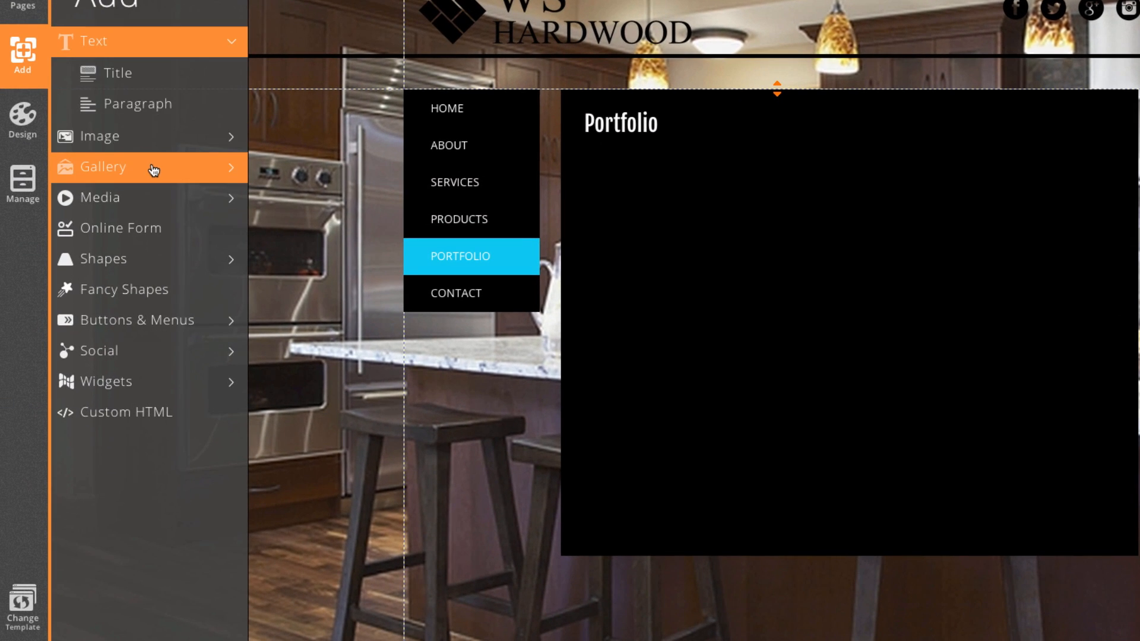
Insert a slideshow below the Portfolio heading and widen it across the black box.
{"action": "left_click", "coordinate": [2, 184]}
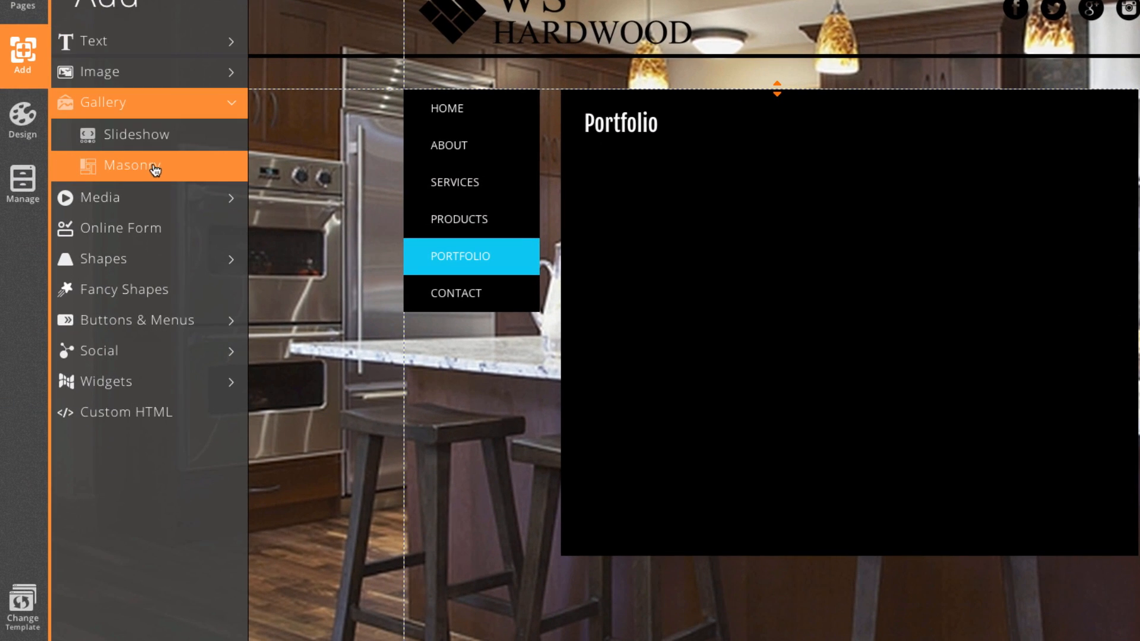
{"action": "left_click", "coordinate": [159, 140]}
{"action": "left_click_drag", "start_coordinate": [725, 244], "coordinate": [714, 240]}
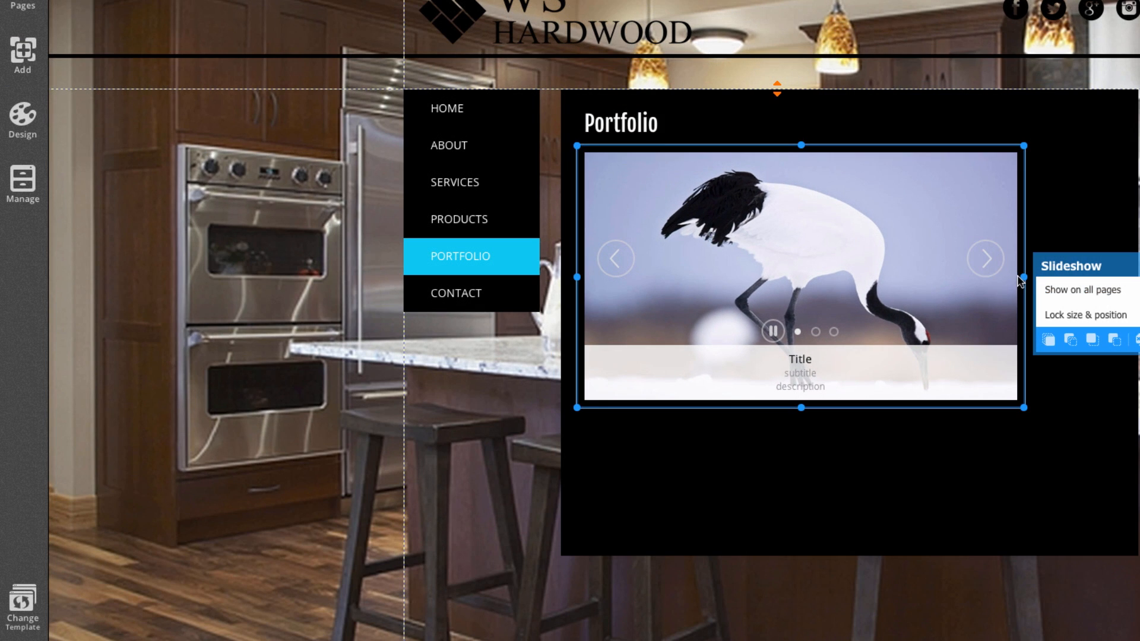
{"action": "left_click_drag", "start_coordinate": [1023, 276], "coordinate": [1120, 285]}
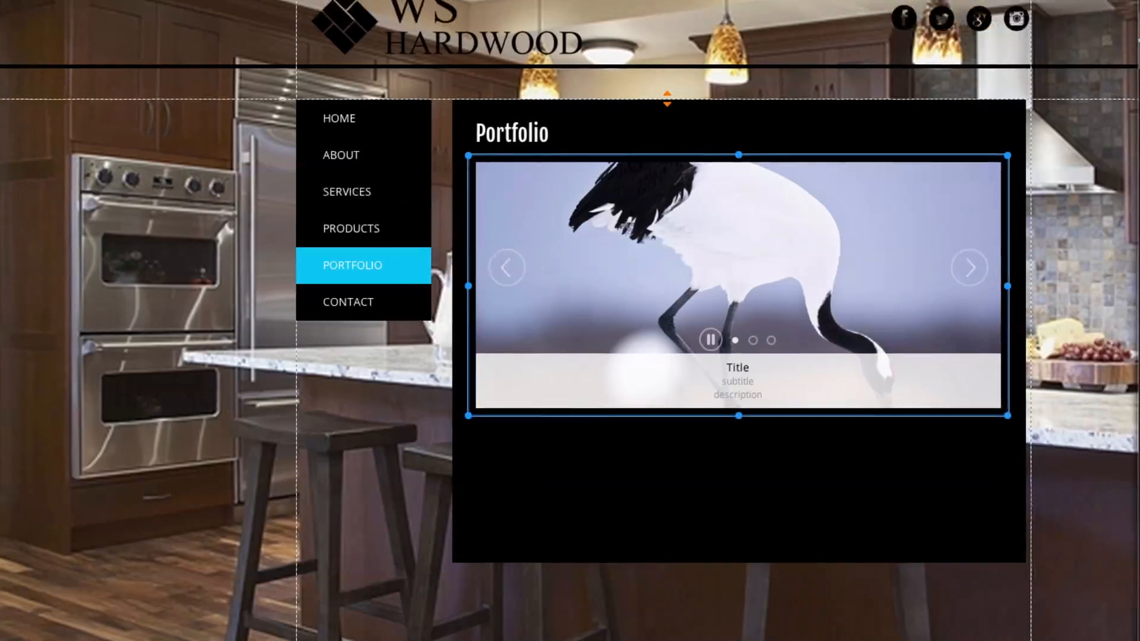
Remove the three sample images from the slideshow.
{"action": "left_click", "coordinate": [970, 128]}
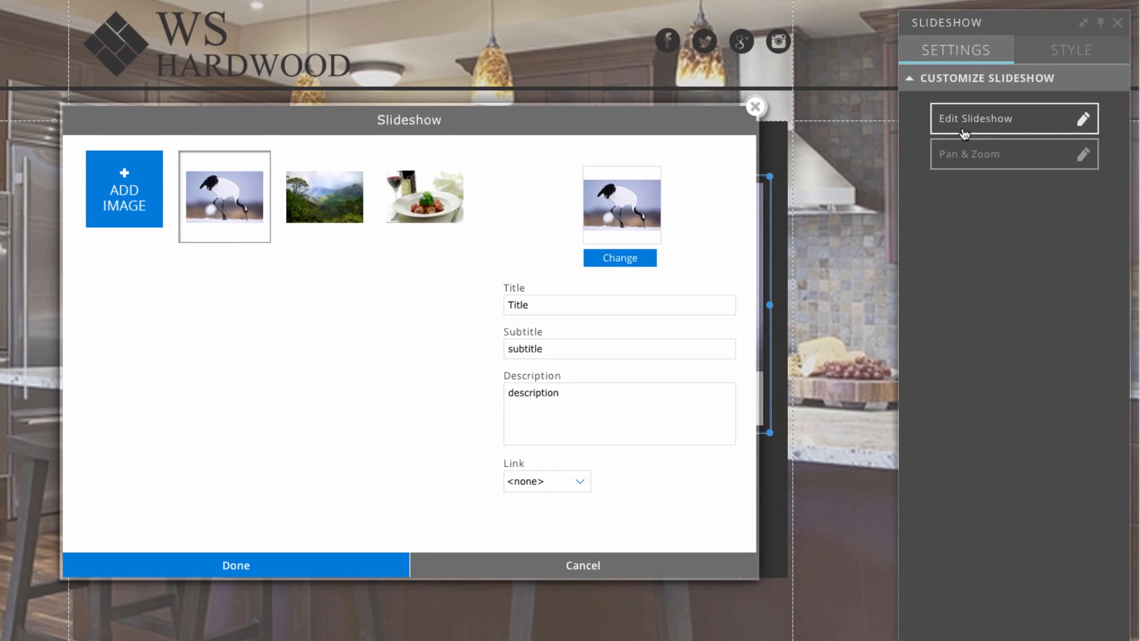
{"action": "mouse_move", "coordinate": [268, 164]}
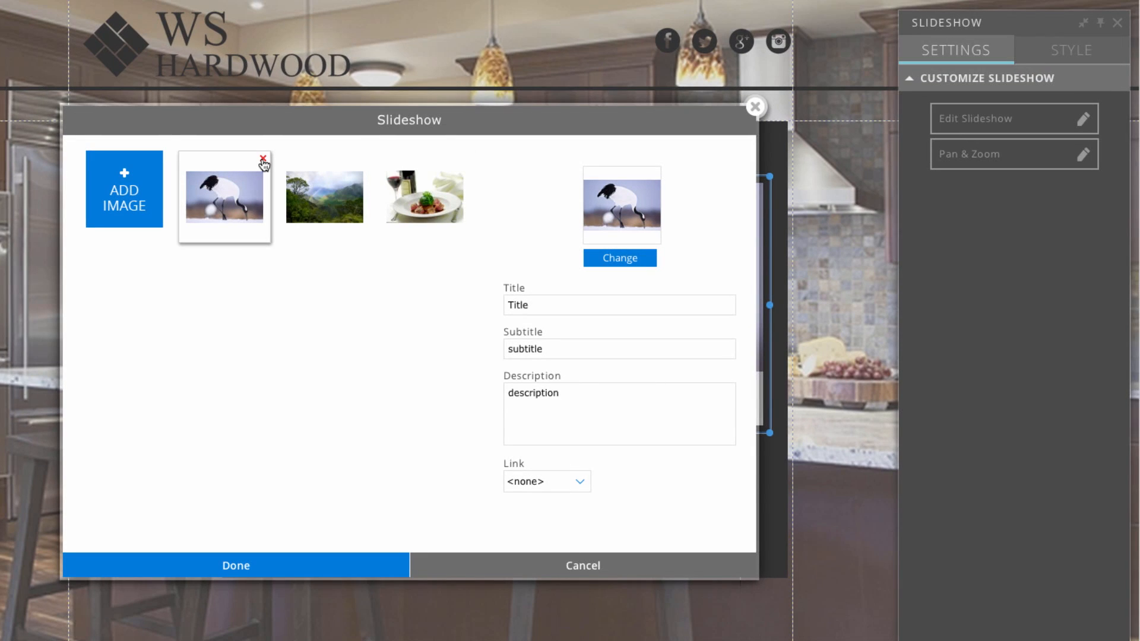
{"action": "left_click", "coordinate": [263, 159]}
{"action": "left_click", "coordinate": [263, 159]}
{"action": "left_click", "coordinate": [263, 159]}
Add the Home_Interior, Office_Interior, Kitchen_2 and Kitchen_1 photos to the slideshow.
{"action": "left_click", "coordinate": [133, 191]}
{"action": "mouse_move", "coordinate": [375, 330]}
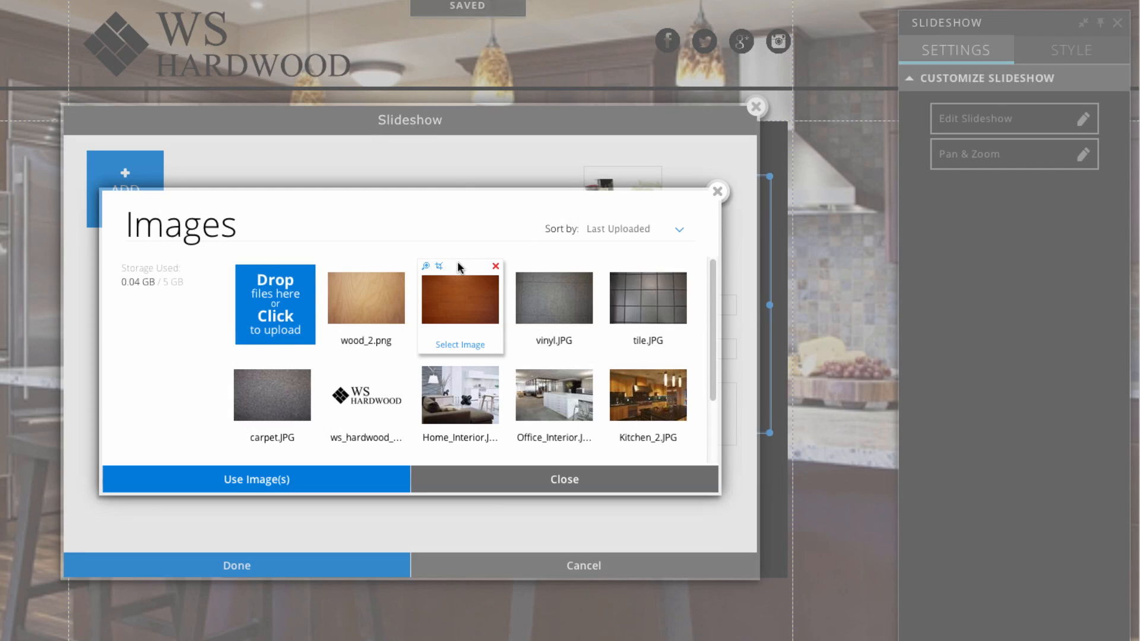
{"action": "scroll", "coordinate": [375, 329], "scroll_direction": "down", "scroll_amount": 1}
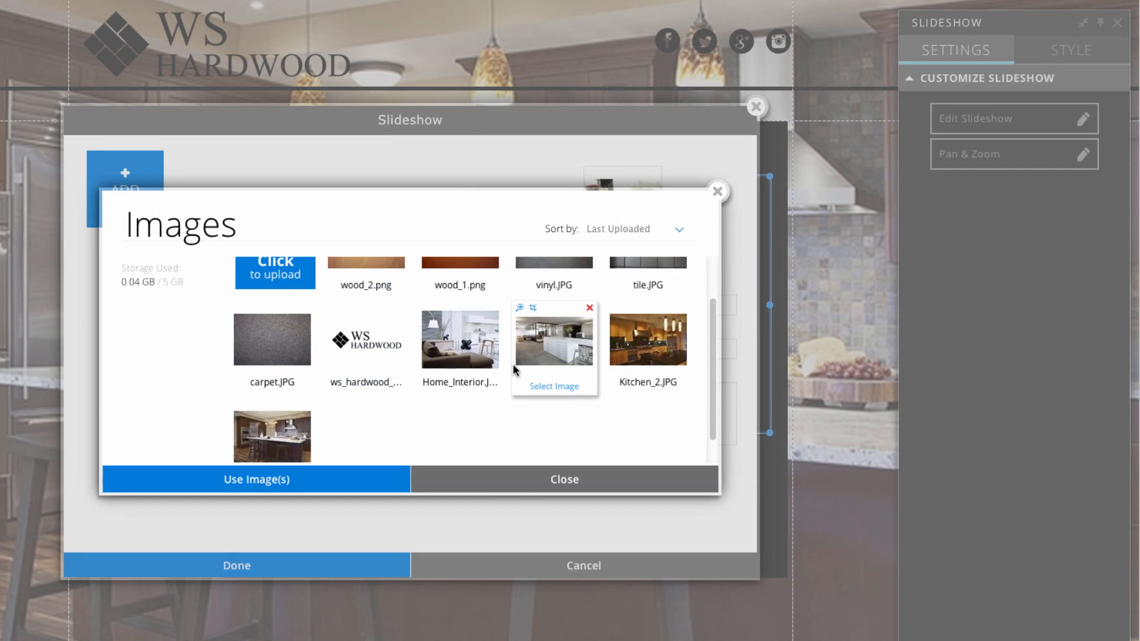
{"action": "left_click", "coordinate": [465, 387]}
{"action": "left_click", "coordinate": [553, 387]}
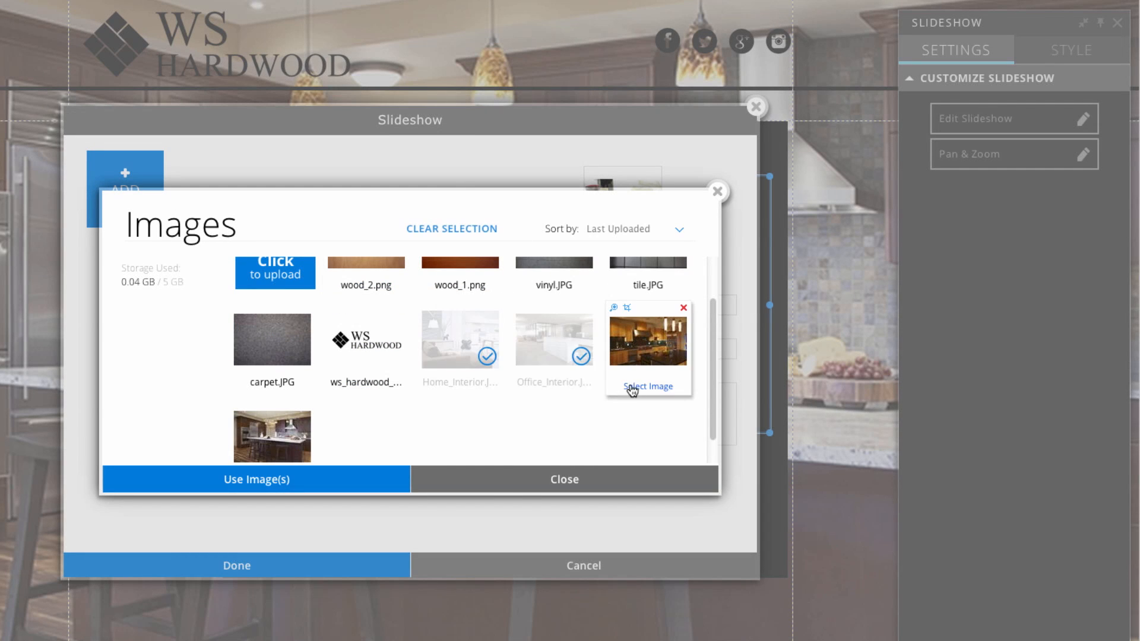
{"action": "left_click", "coordinate": [647, 387]}
{"action": "scroll", "coordinate": [256, 445], "scroll_direction": "down", "scroll_amount": 1}
{"action": "left_click", "coordinate": [270, 428]}
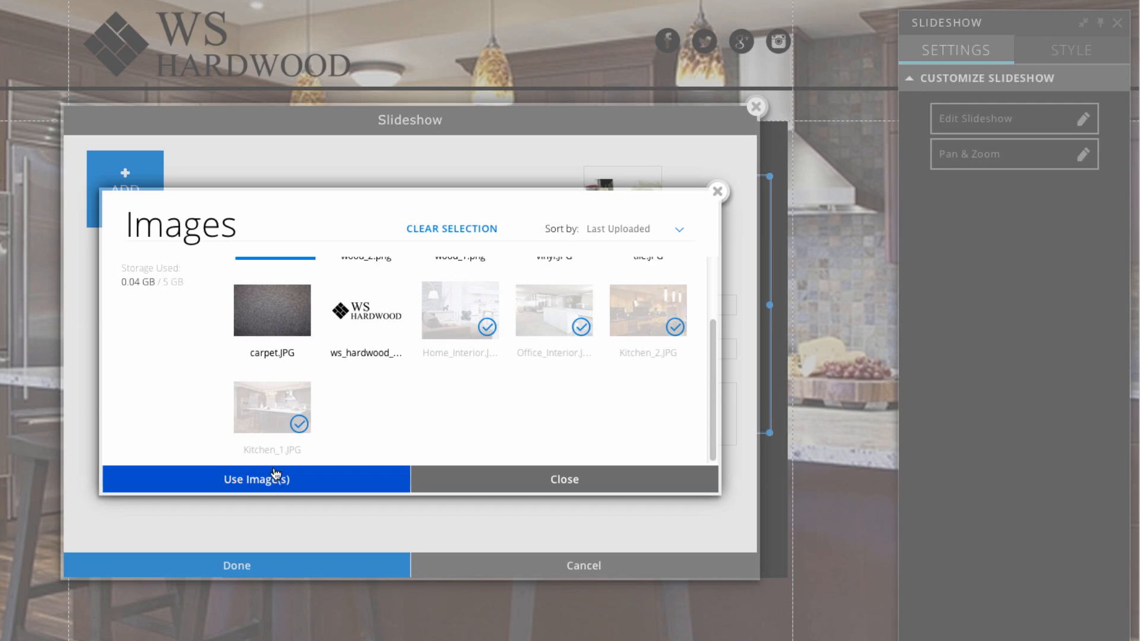
{"action": "left_click", "coordinate": [275, 480]}
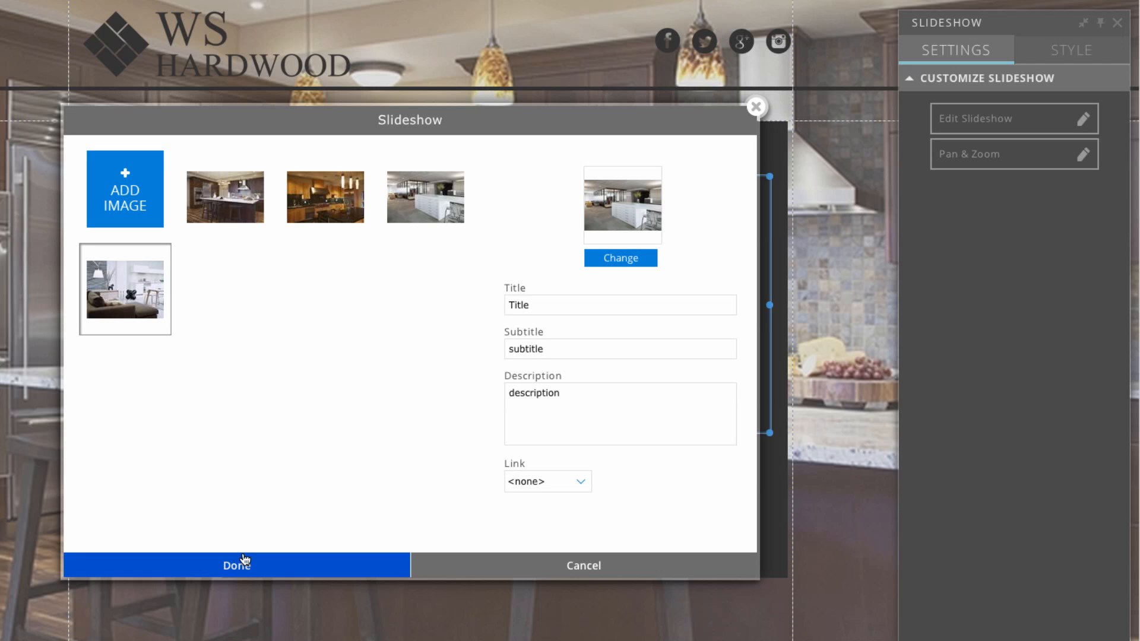
{"action": "left_click", "coordinate": [238, 566]}
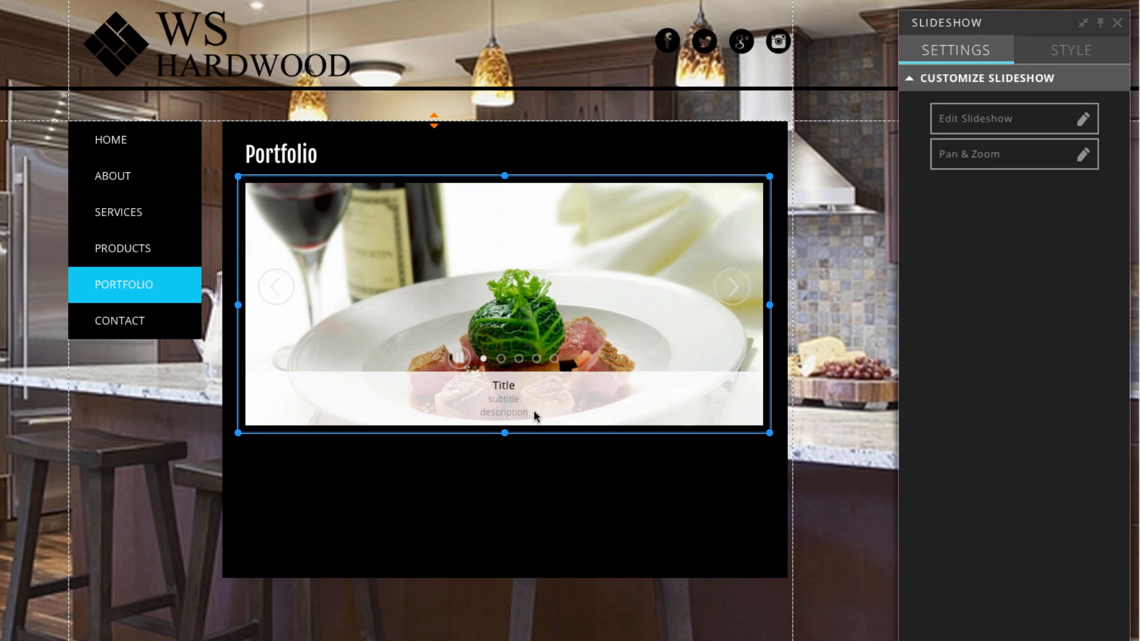
Customize this slideshow only and turn off its title and description captions.
{"action": "left_click", "coordinate": [1072, 51]}
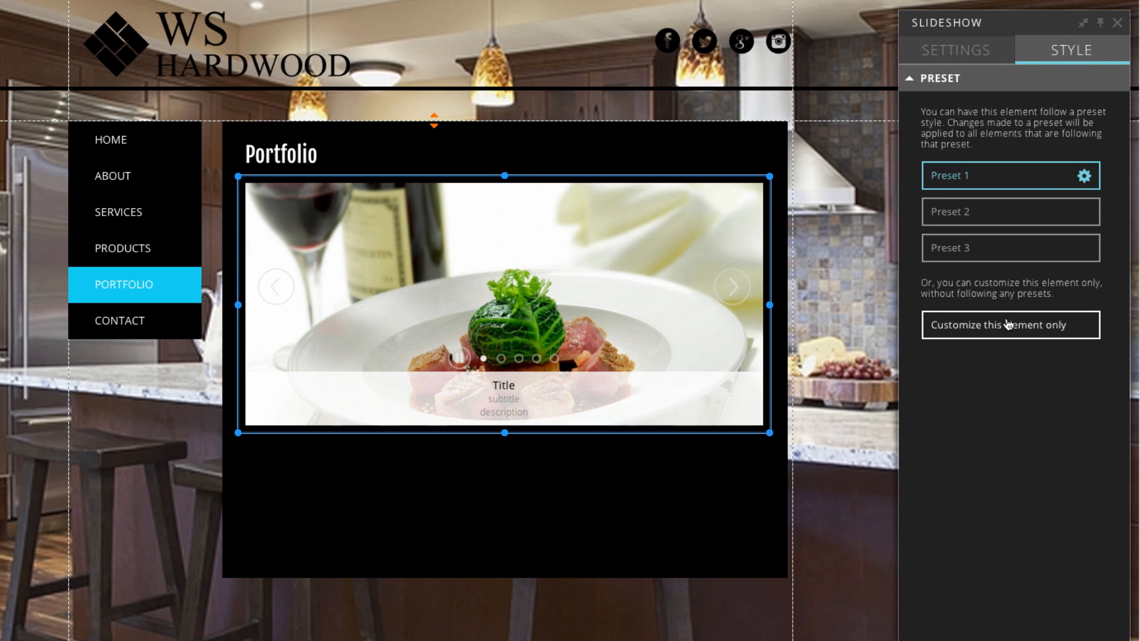
{"action": "left_click", "coordinate": [1009, 327]}
{"action": "scroll", "coordinate": [1033, 386], "scroll_direction": "down", "scroll_amount": 3}
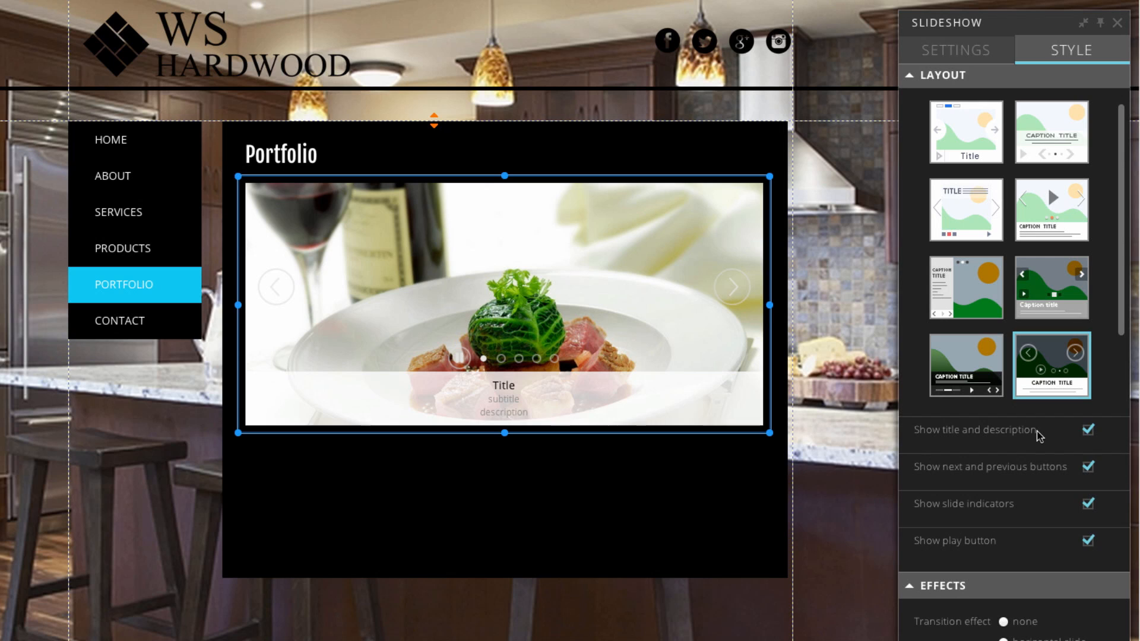
{"action": "left_click", "coordinate": [1087, 431]}
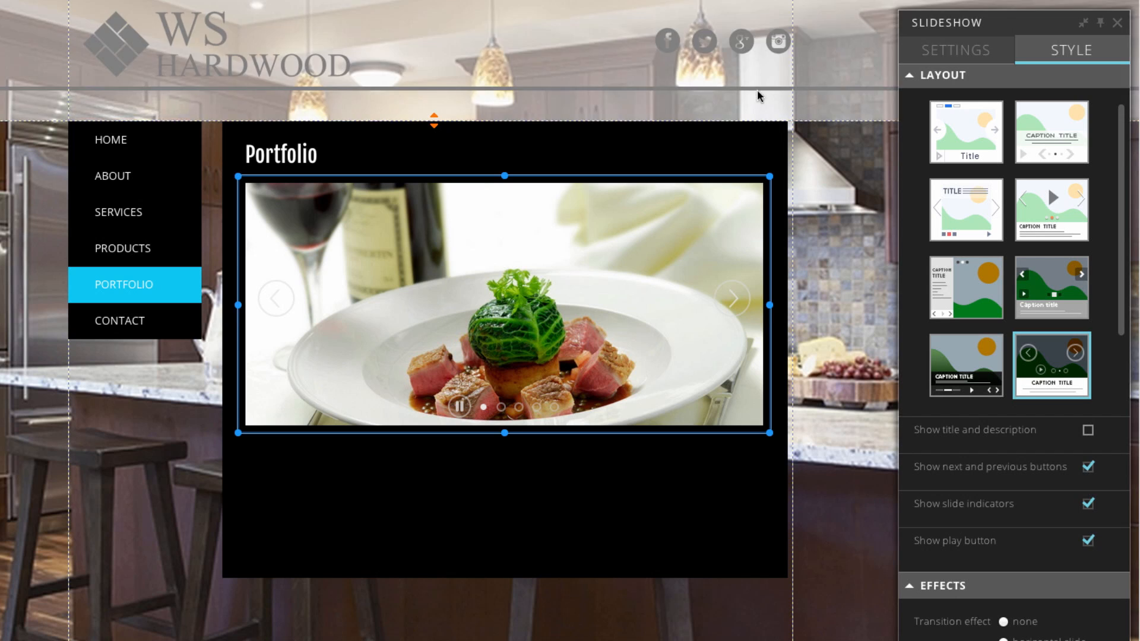
Delete the food photo from the slideshow's images, leaving only the interior shots.
{"action": "left_click", "coordinate": [957, 61]}
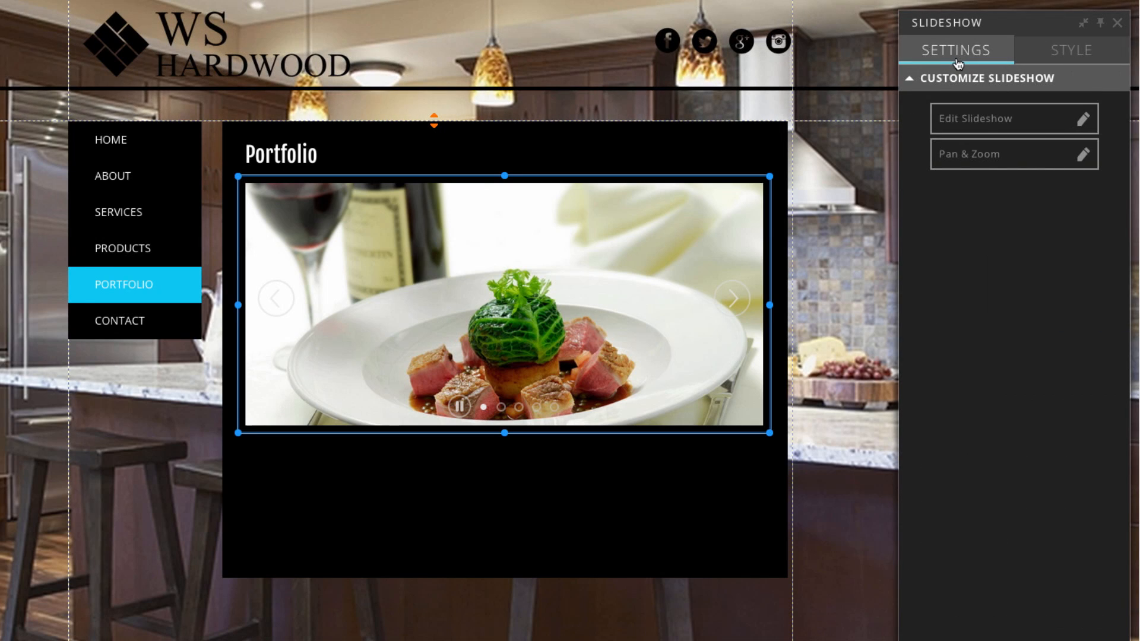
{"action": "left_click", "coordinate": [992, 122]}
{"action": "mouse_move", "coordinate": [227, 161]}
{"action": "left_click", "coordinate": [263, 158]}
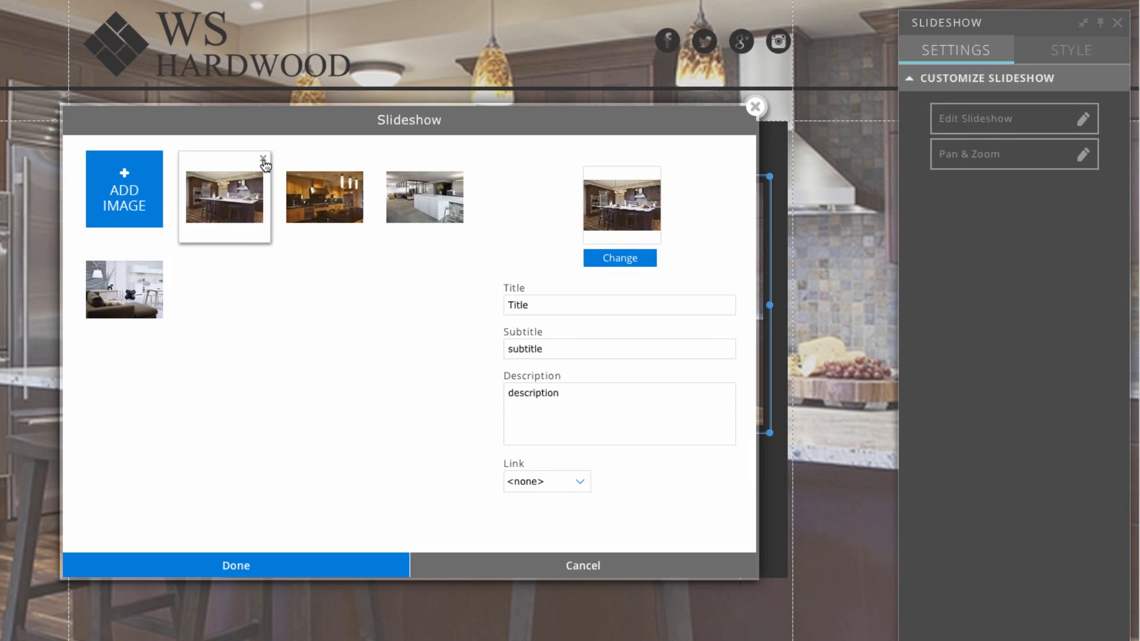
{"action": "left_click", "coordinate": [276, 565]}
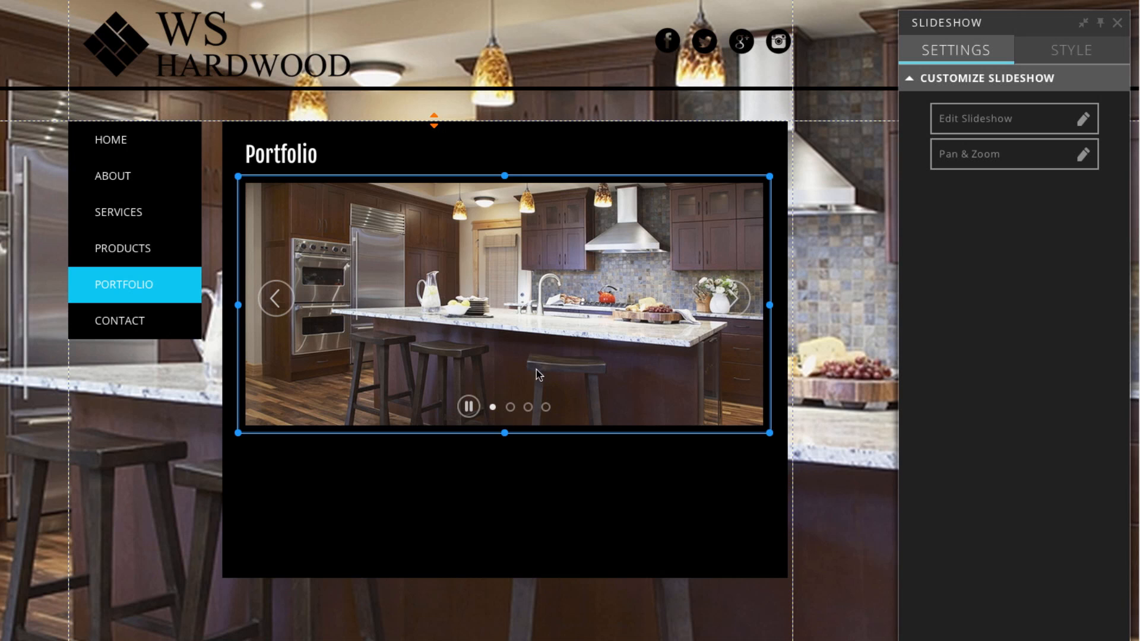
Lengthen the page content area to 1133px and extend the black content box down.
{"action": "scroll", "coordinate": [512, 521], "scroll_direction": "down", "scroll_amount": 3}
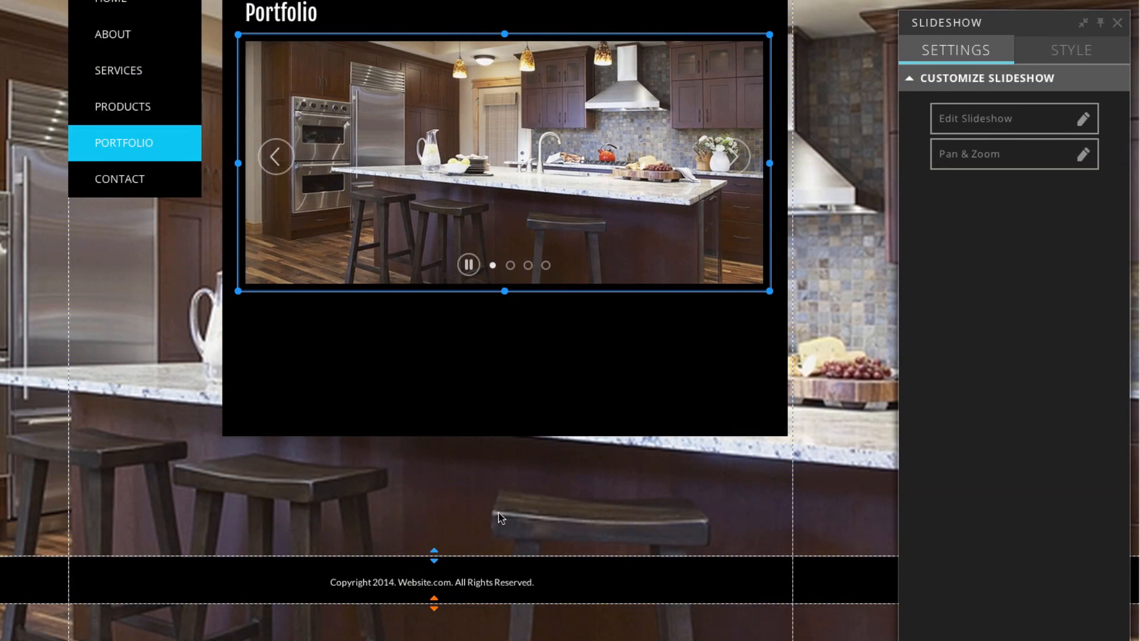
{"action": "left_click_drag", "start_coordinate": [434, 554], "coordinate": [433, 640]}
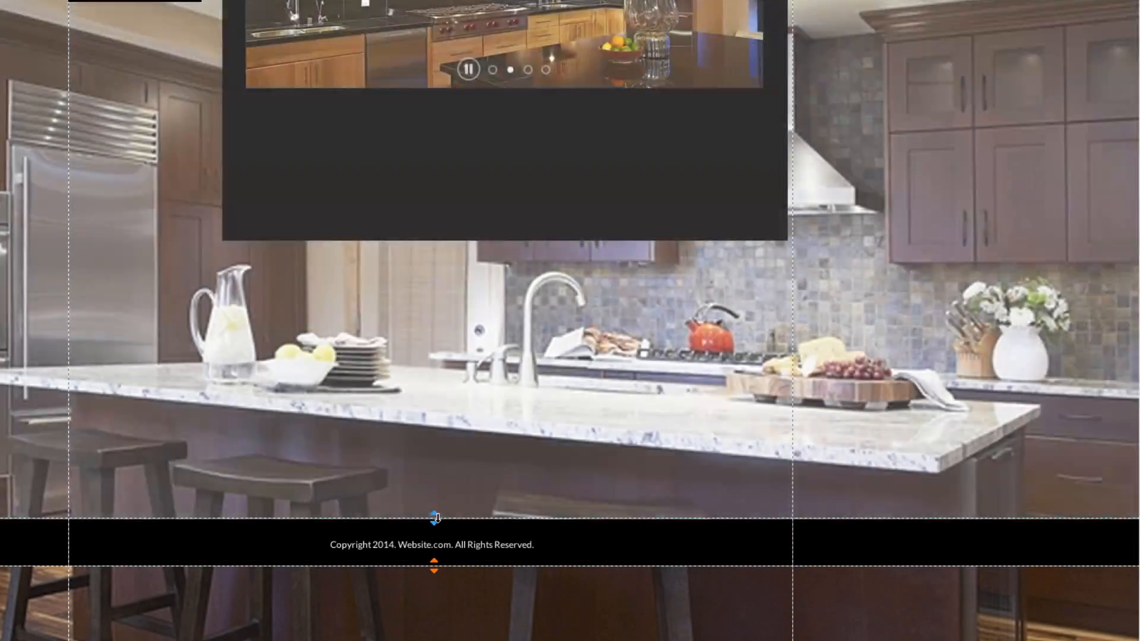
{"action": "left_click_drag", "start_coordinate": [434, 517], "coordinate": [454, 636]}
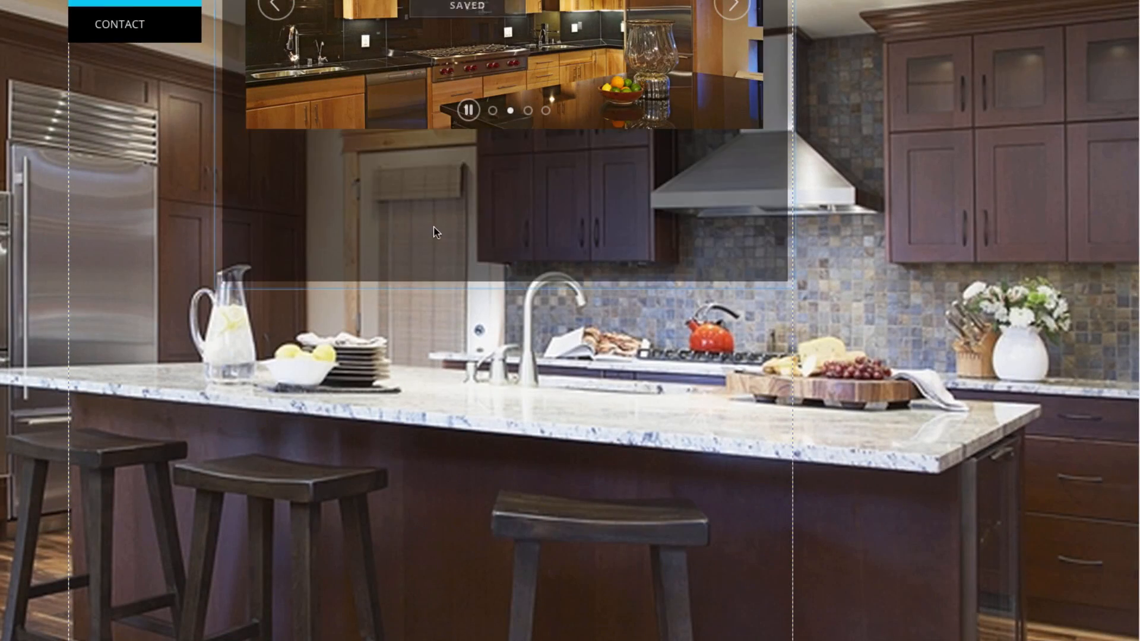
{"action": "left_click", "coordinate": [436, 231]}
{"action": "left_click_drag", "start_coordinate": [505, 284], "coordinate": [511, 635]}
{"action": "left_click", "coordinate": [162, 369]}
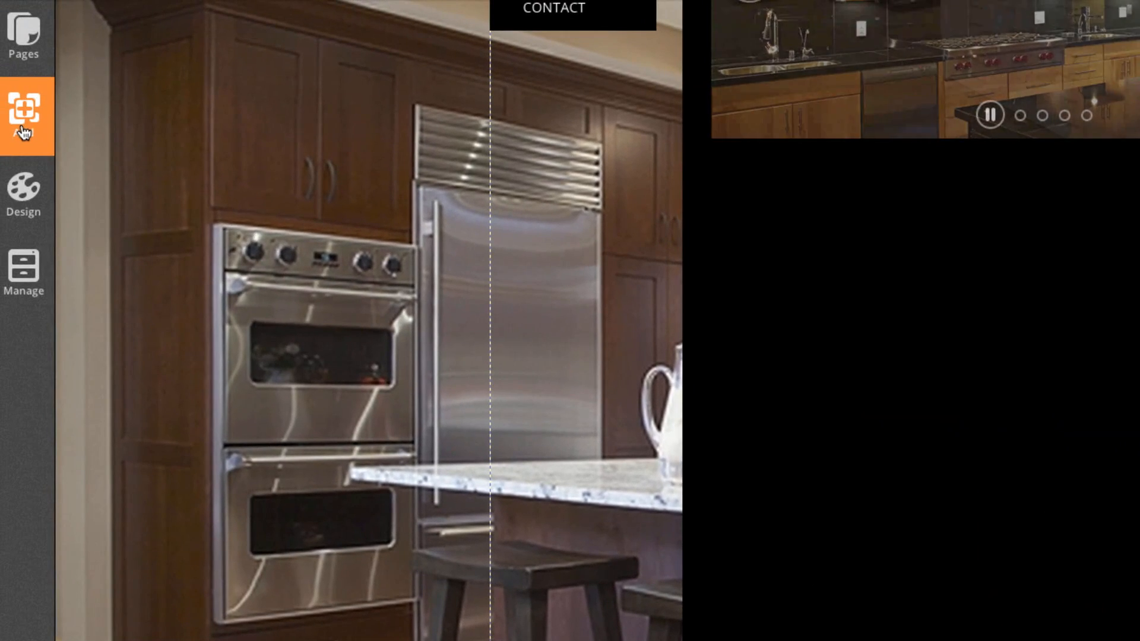
Add a paragraph below the slideshow and paste the customer testimonials from the TextEdit notes.
{"action": "left_click", "coordinate": [24, 132]}
{"action": "left_click", "coordinate": [127, 96]}
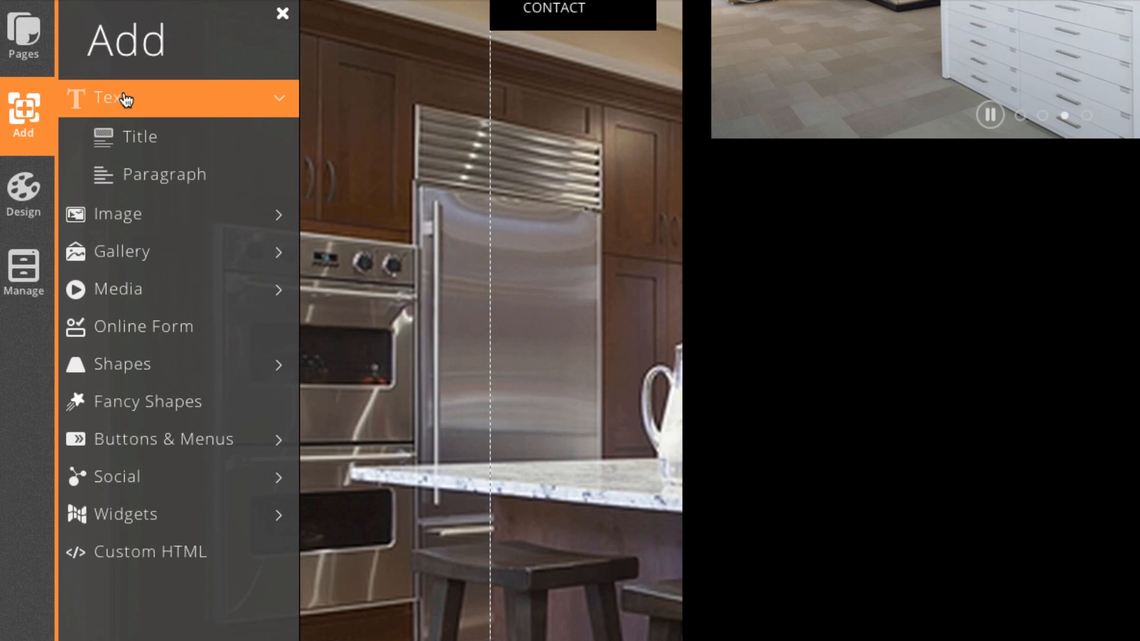
{"action": "left_click", "coordinate": [196, 193]}
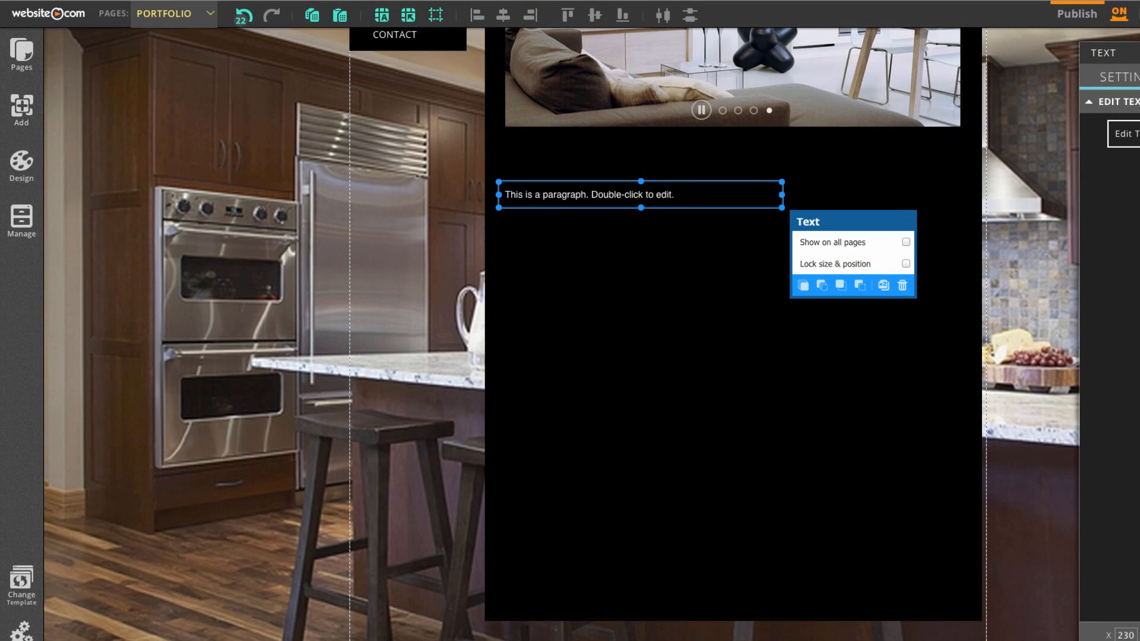
{"action": "double_click", "coordinate": [861, 226]}
{"action": "left_click_drag", "start_coordinate": [676, 195], "coordinate": [504, 195]}
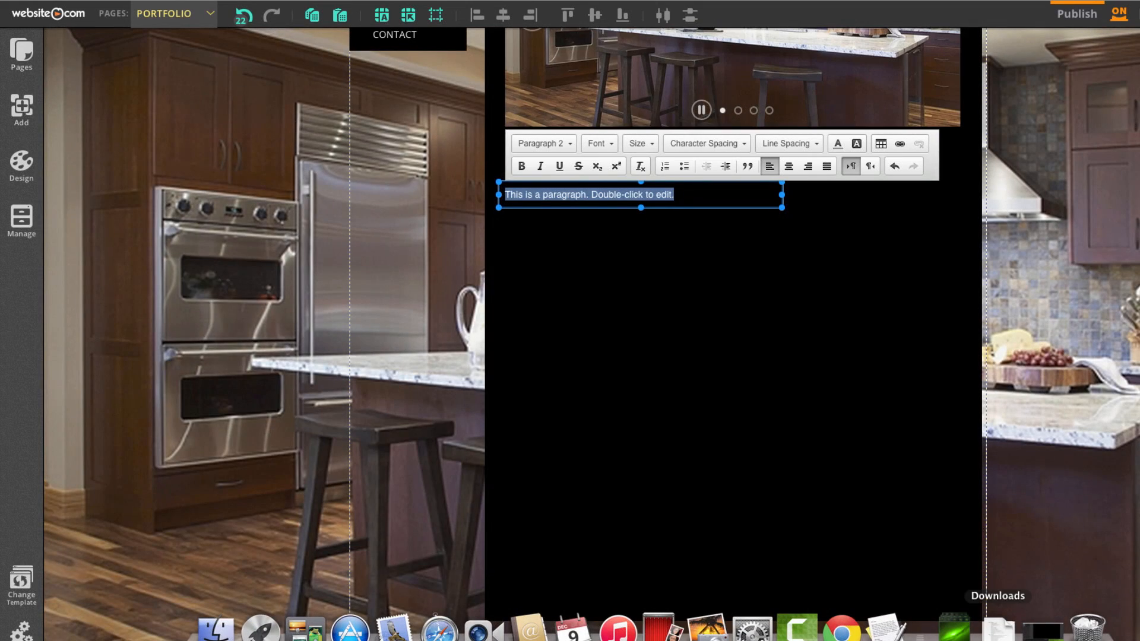
{"action": "left_click", "coordinate": [886, 628]}
{"action": "scroll", "coordinate": [427, 297], "scroll_direction": "down", "scroll_amount": 10}
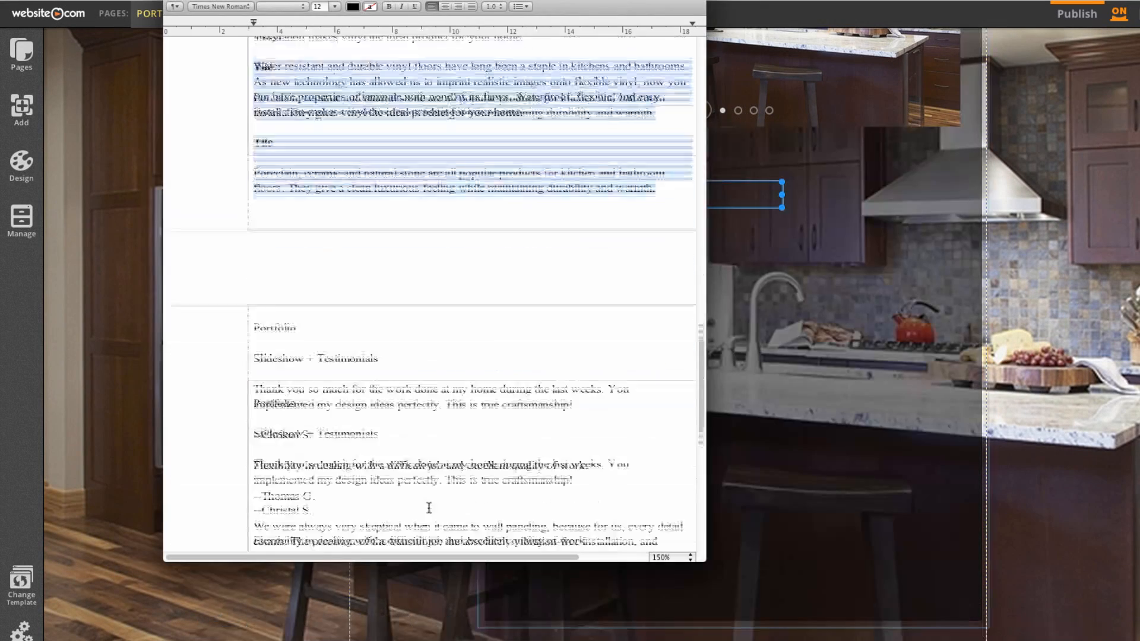
{"action": "left_click_drag", "start_coordinate": [254, 271], "coordinate": [463, 483]}
{"action": "key", "text": "super+c"}
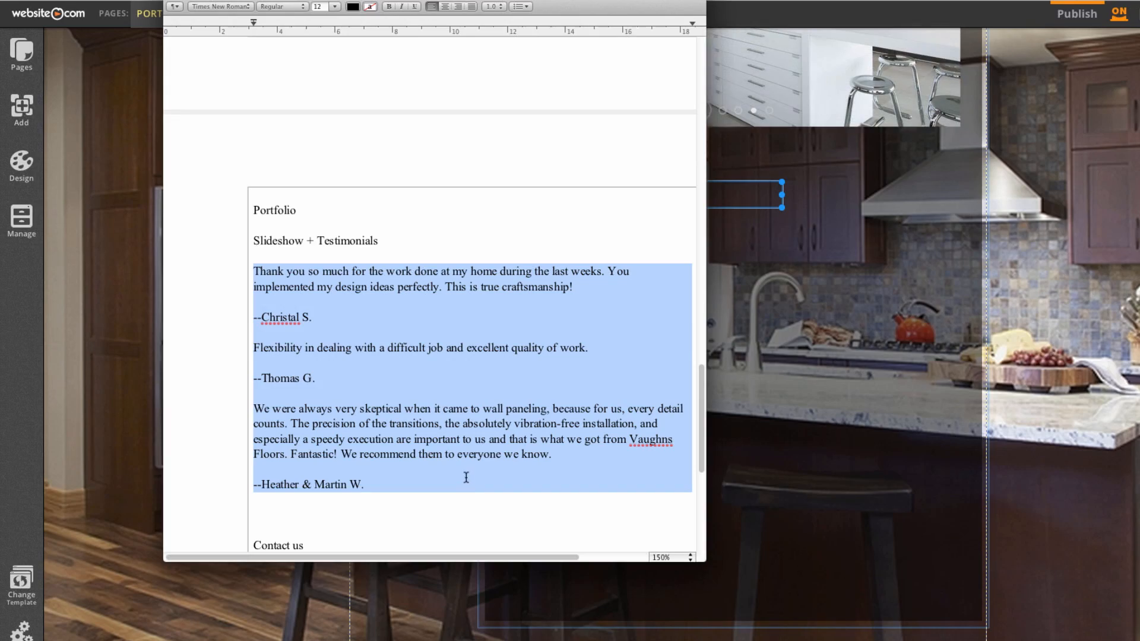
{"action": "key", "text": "super+Tab"}
{"action": "key", "text": "super+v"}
Give the testimonials a white paragraph style, widen the box, and pull the footer up.
{"action": "left_click_drag", "start_coordinate": [505, 194], "coordinate": [749, 507]}
{"action": "left_click", "coordinate": [542, 151]}
{"action": "scroll", "coordinate": [551, 232], "scroll_direction": "down", "scroll_amount": 3}
{"action": "left_click", "coordinate": [551, 234]}
{"action": "left_click", "coordinate": [849, 332]}
{"action": "left_click", "coordinate": [754, 330]}
{"action": "left_click_drag", "start_coordinate": [782, 333], "coordinate": [966, 338]}
{"action": "left_click", "coordinate": [735, 567]}
{"action": "left_click_drag", "start_coordinate": [733, 605], "coordinate": [733, 505]}
{"action": "left_click_drag", "start_coordinate": [671, 633], "coordinate": [671, 562]}
{"action": "scroll", "coordinate": [416, 468], "scroll_direction": "up", "scroll_amount": 1}
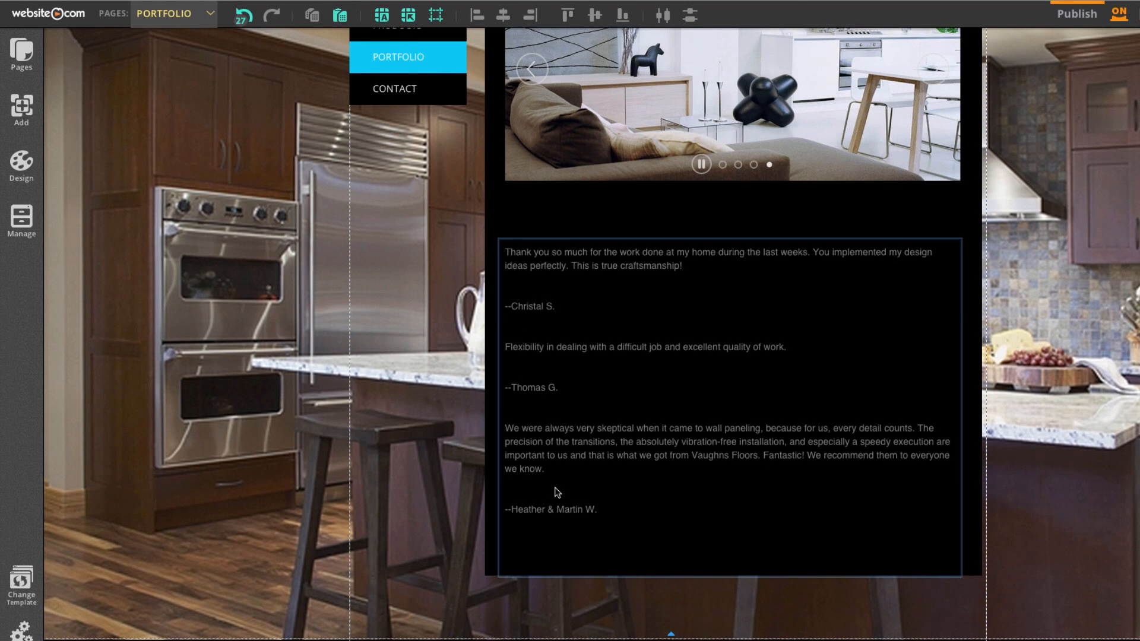
Add a title above the testimonials and change its text to 'Testimonials'.
{"action": "left_click", "coordinate": [23, 108]}
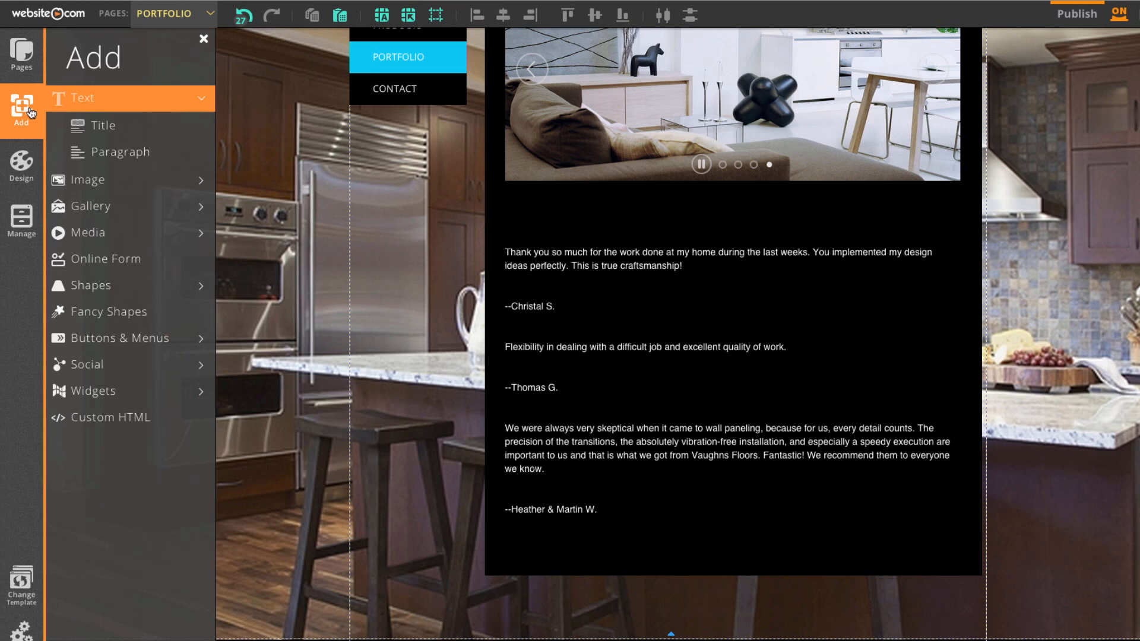
{"action": "left_click", "coordinate": [98, 125]}
{"action": "left_click_drag", "start_coordinate": [648, 197], "coordinate": [503, 216]}
{"action": "left_click", "coordinate": [1132, 139]}
{"action": "type", "text": "Testimonia"}
{"action": "type", "text": "ls"}
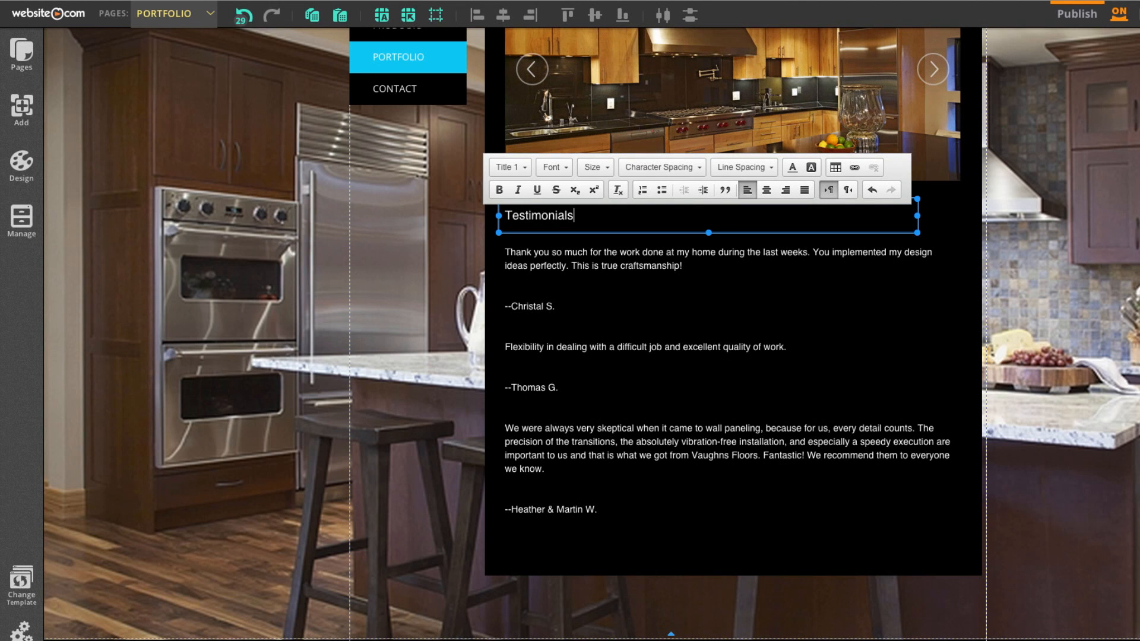
Apply the Page Title font style to the Testimonials heading.
{"action": "left_click_drag", "start_coordinate": [582, 217], "coordinate": [505, 216]}
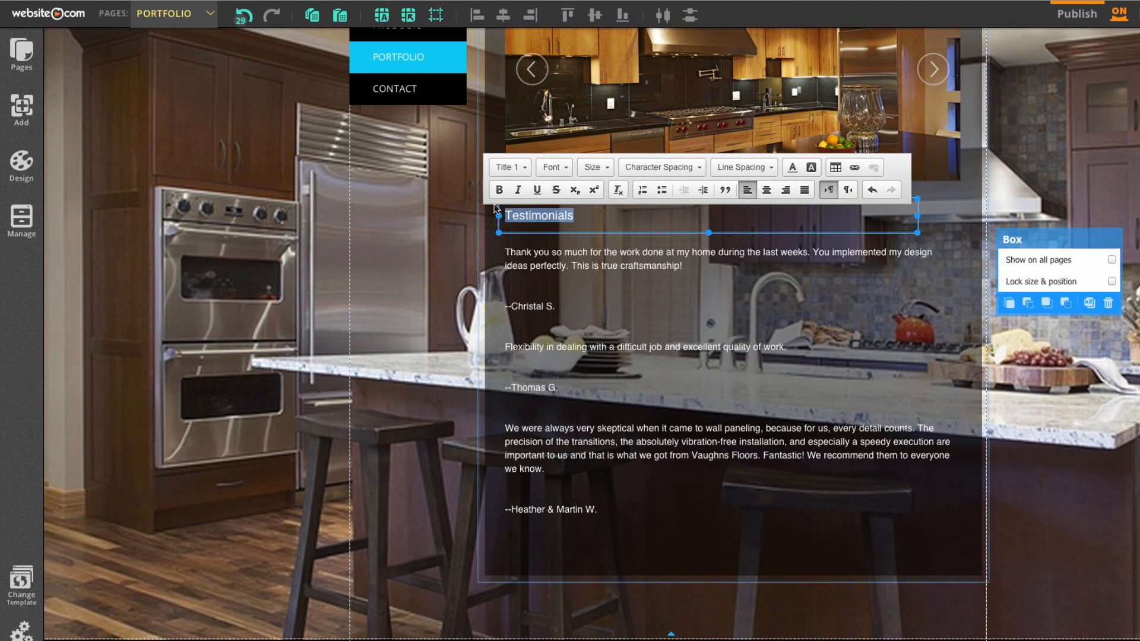
{"action": "left_click", "coordinate": [511, 167]}
{"action": "left_click", "coordinate": [531, 226]}
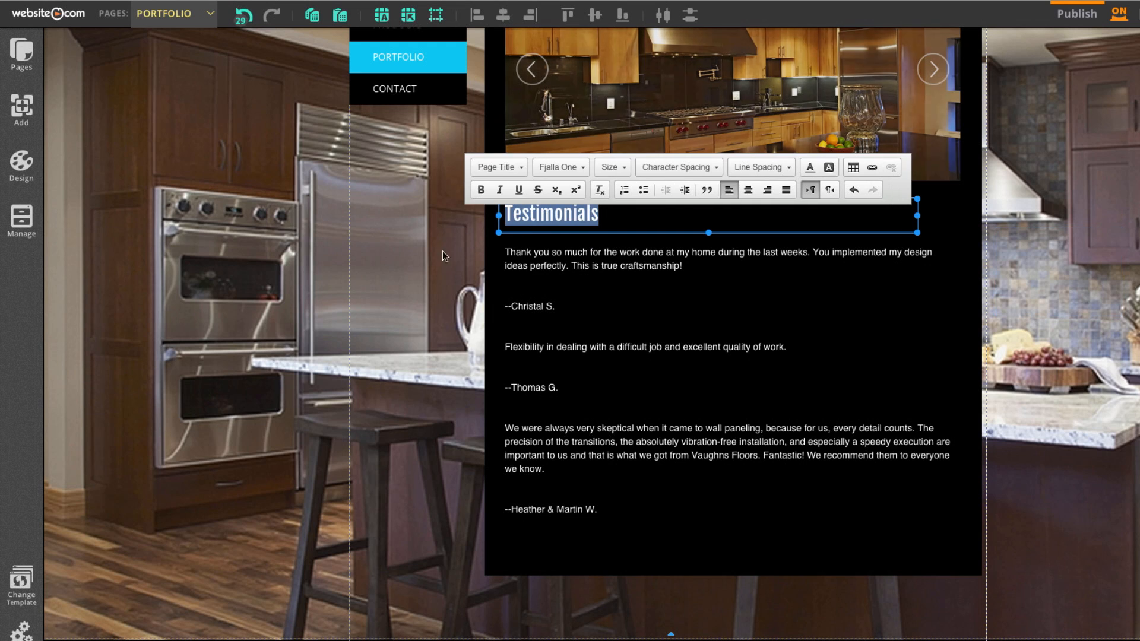
{"action": "left_click", "coordinate": [439, 279]}
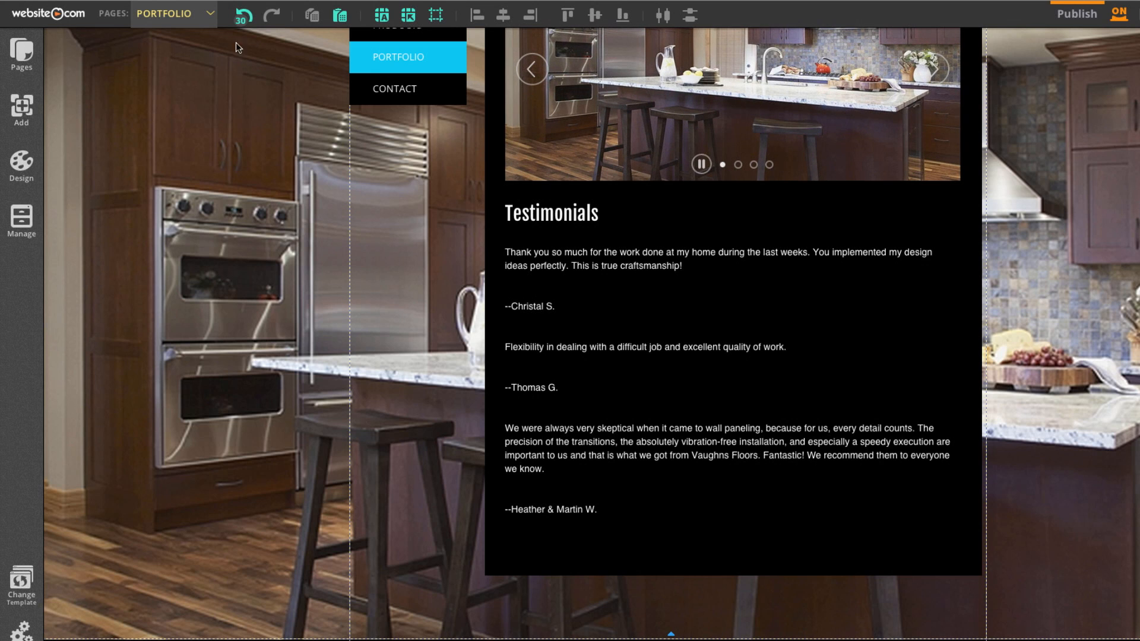
{"action": "left_click", "coordinate": [200, 21]}
On the Contact page, replace the Google Map's address with the company's new Burnaby address.
{"action": "left_click", "coordinate": [185, 128]}
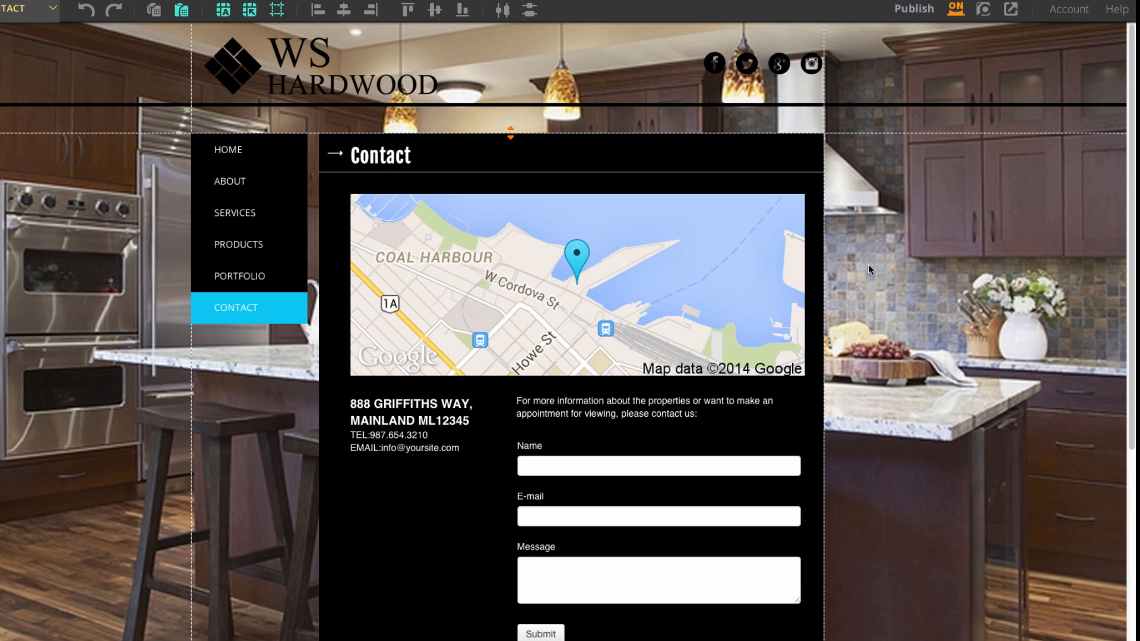
{"action": "left_click", "coordinate": [631, 249]}
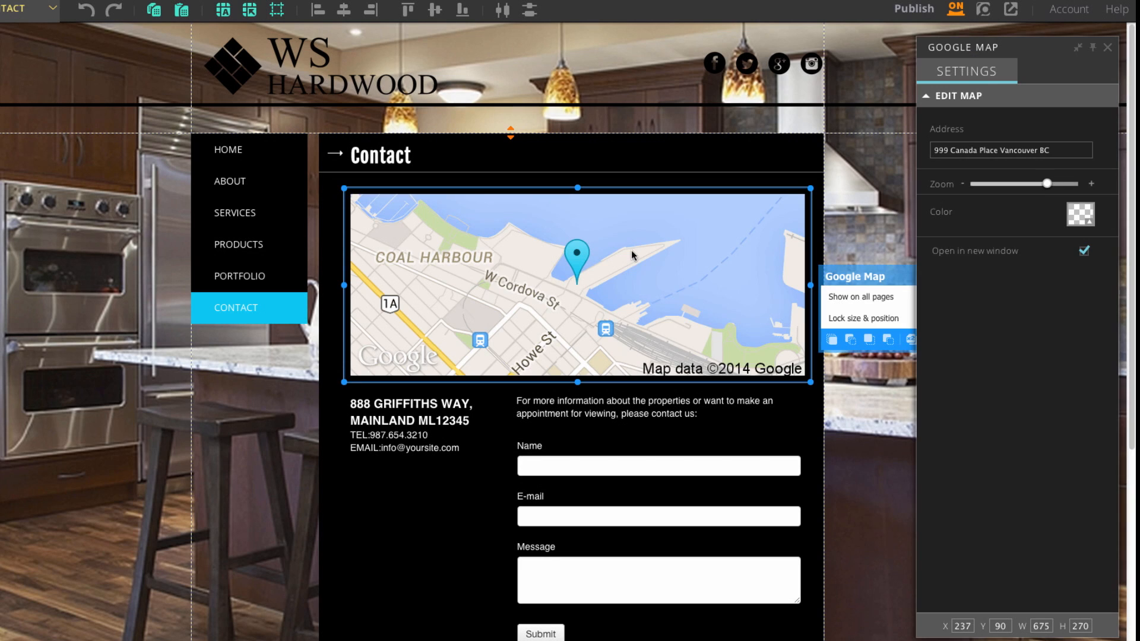
{"action": "triple_click", "coordinate": [1019, 150]}
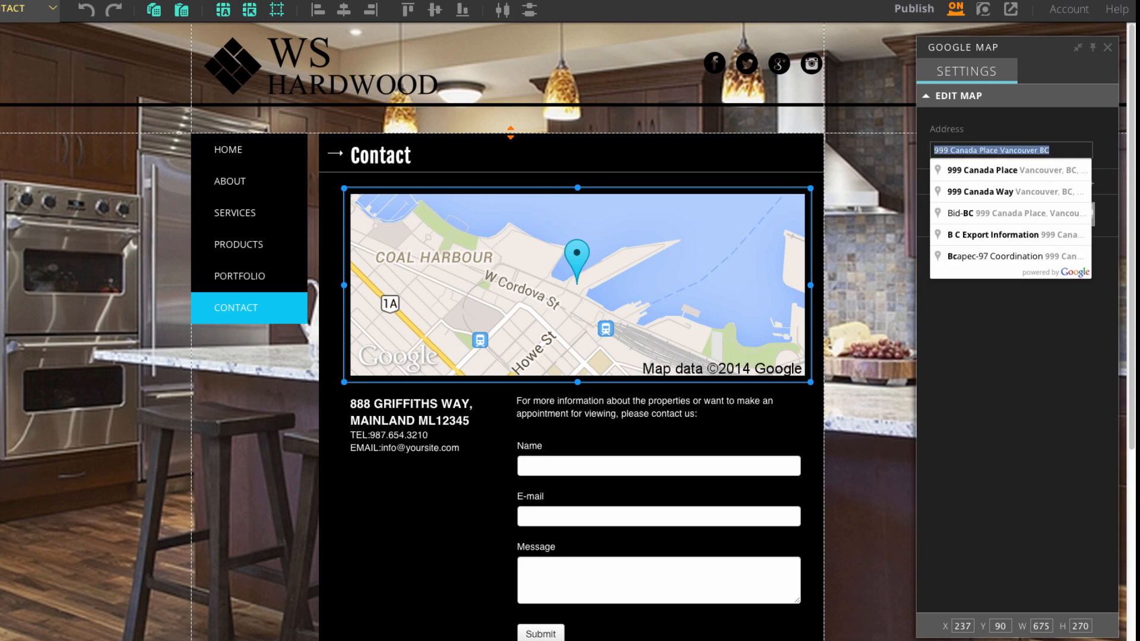
{"action": "key", "text": "BackSpace"}
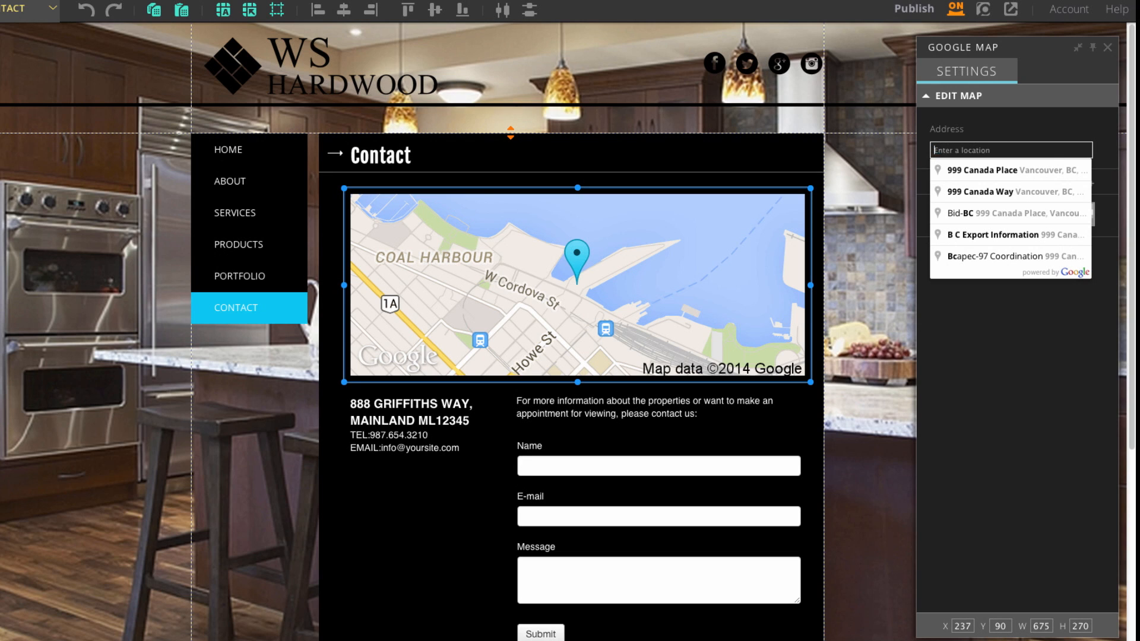
{"action": "type", "text": "Suite 210"}
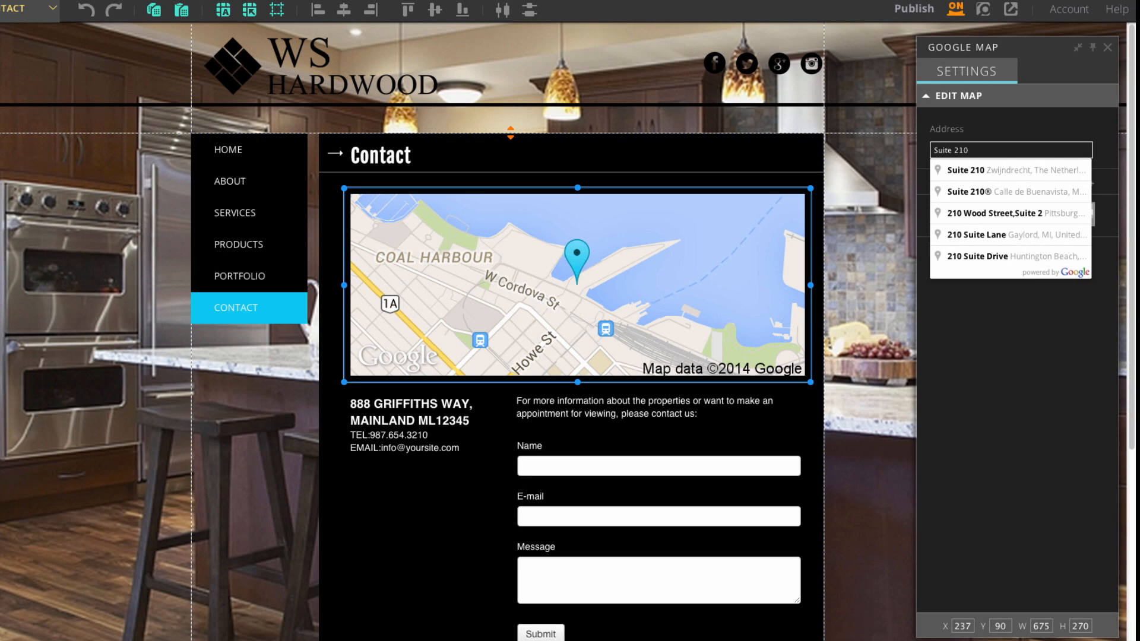
{"action": "type", "text": " - 36"}
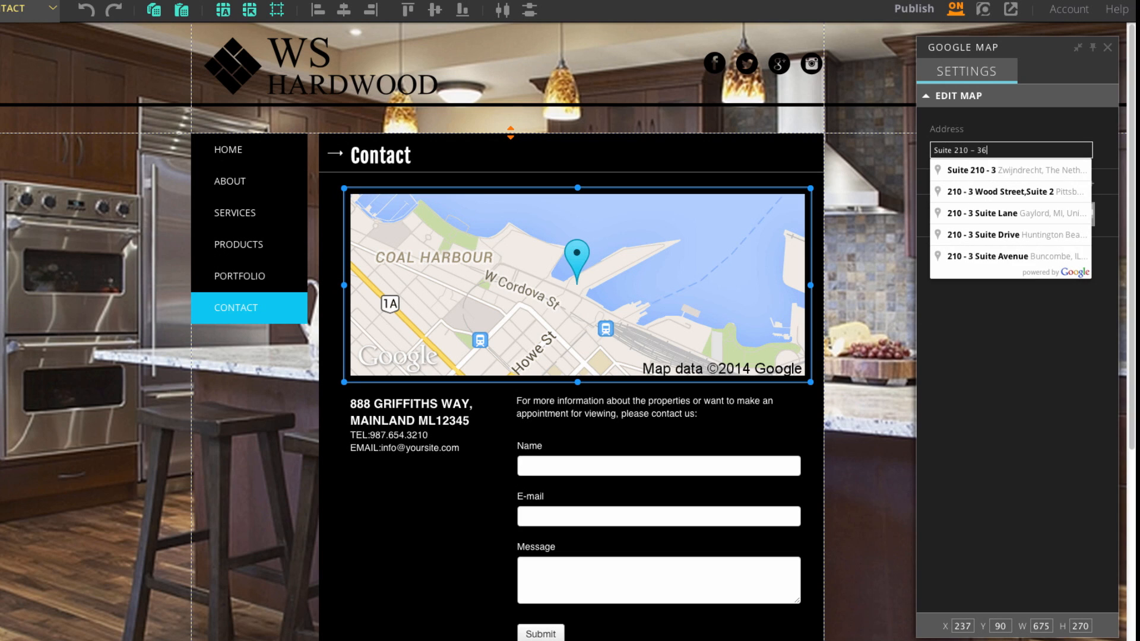
{"action": "type", "text": "02 Gilmo"}
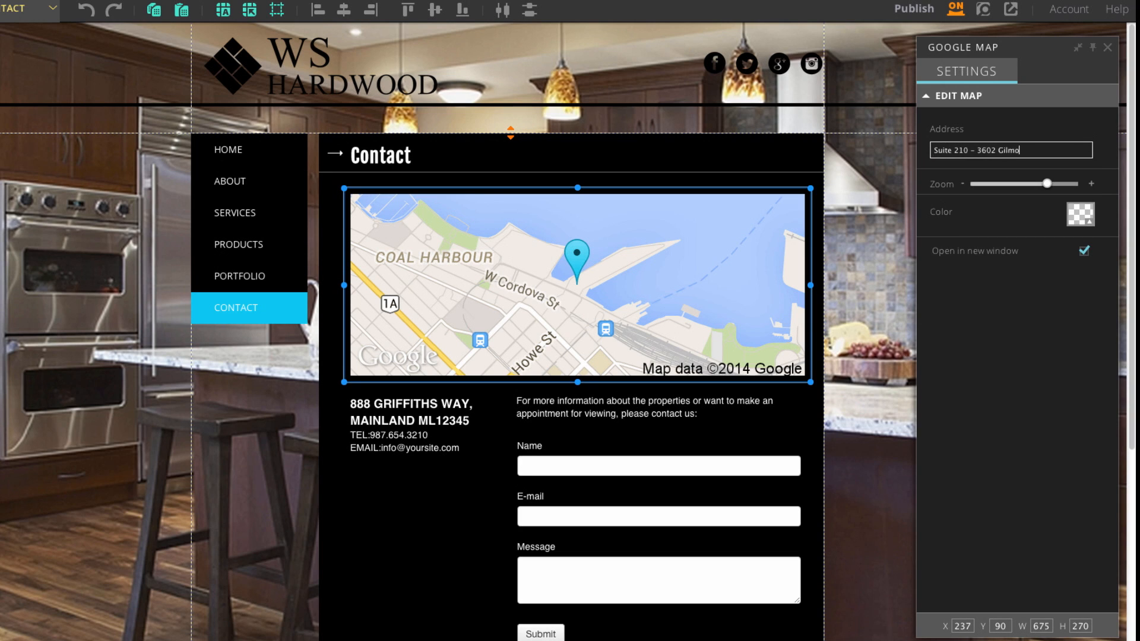
{"action": "type", "text": "re Way, Burnaby BC"}
{"action": "left_click", "coordinate": [990, 291]}
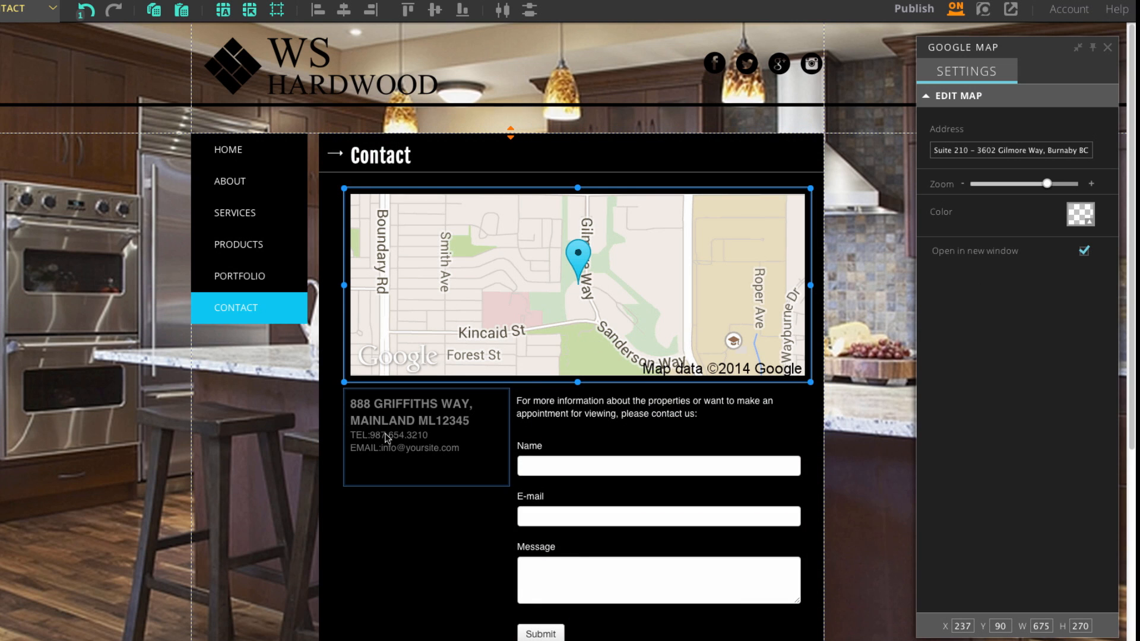
{"action": "left_click", "coordinate": [406, 443]}
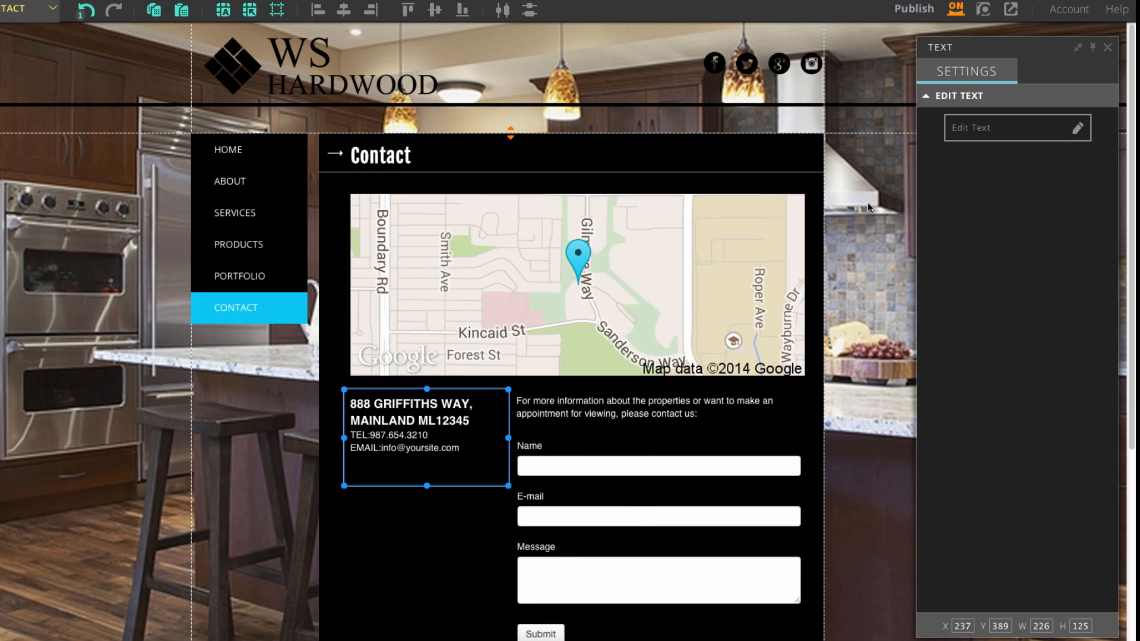
Replace the sample address block with WS Hardwood's address, e-mail and phone, styled Paragraph 2.
{"action": "left_click", "coordinate": [963, 127]}
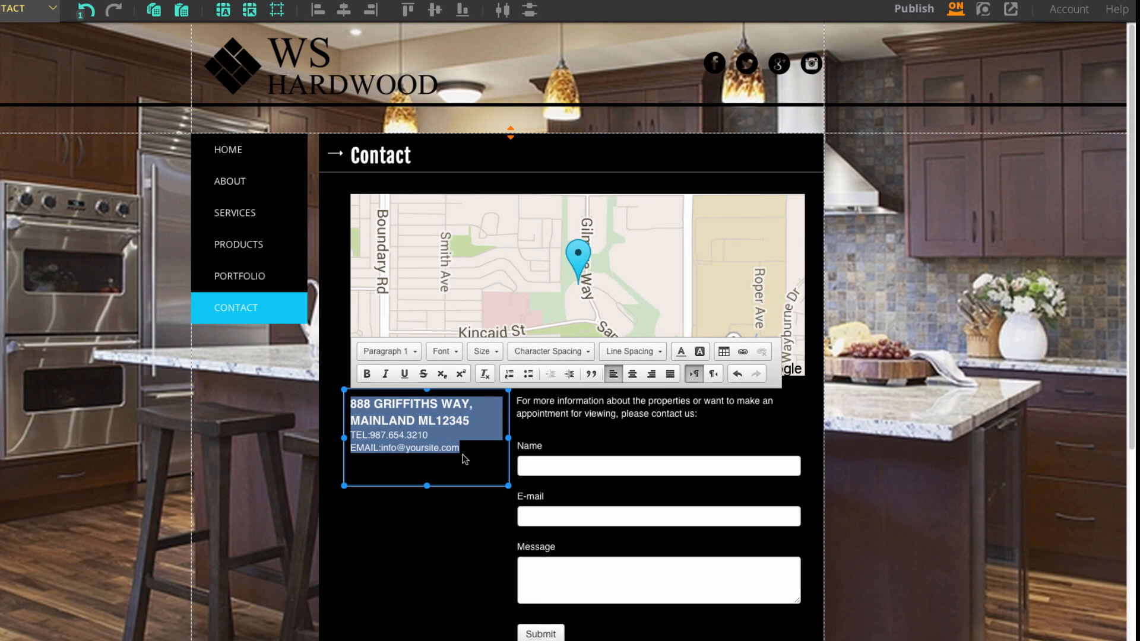
{"action": "left_click", "coordinate": [725, 621]}
{"action": "scroll", "coordinate": [226, 315], "scroll_direction": "down", "scroll_amount": 10}
{"action": "mouse_move", "coordinate": [96, 268]}
{"action": "left_mouse_down"}
{"action": "mouse_move", "coordinate": [190, 286]}
{"action": "mouse_move", "coordinate": [159, 299]}
{"action": "mouse_move", "coordinate": [409, 331]}
{"action": "mouse_move", "coordinate": [95, 272]}
{"action": "left_mouse_up"}
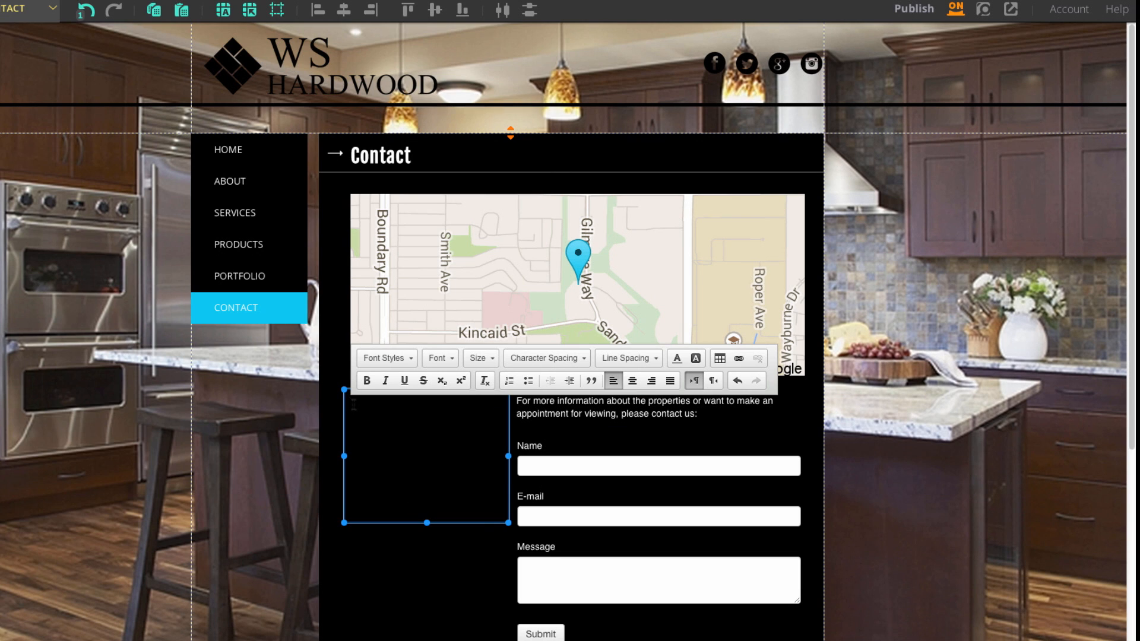
{"action": "key", "text": "super+a"}
{"action": "left_click", "coordinate": [386, 358]}
{"action": "scroll", "coordinate": [412, 466], "scroll_direction": "down", "scroll_amount": 2}
{"action": "left_click", "coordinate": [420, 457]}
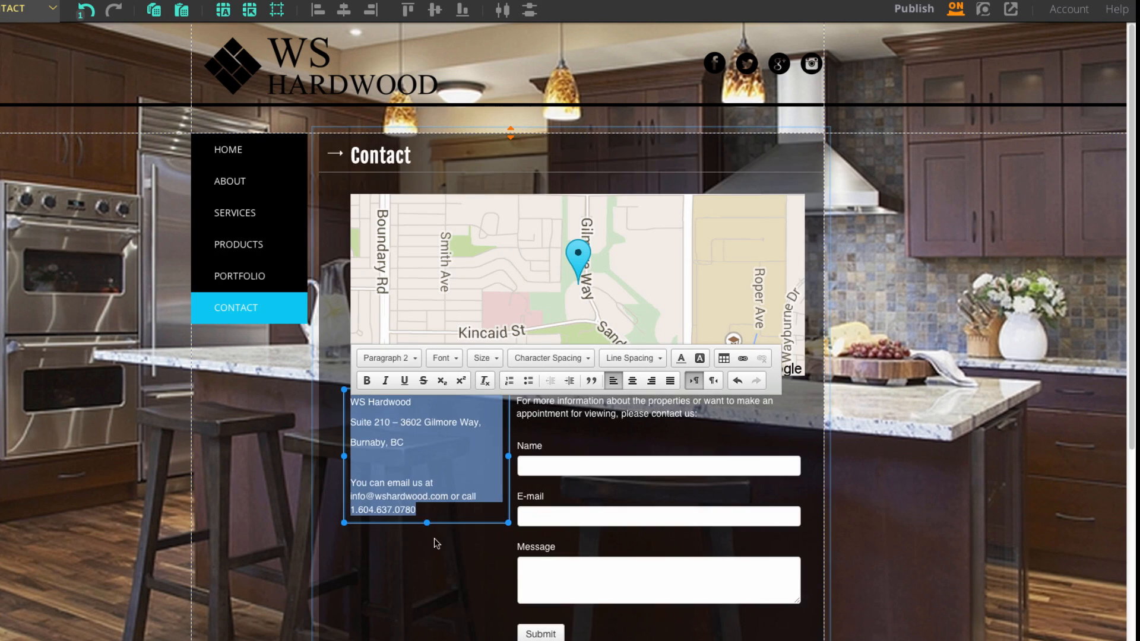
{"action": "left_click", "coordinate": [433, 538]}
{"action": "left_click", "coordinate": [899, 415]}
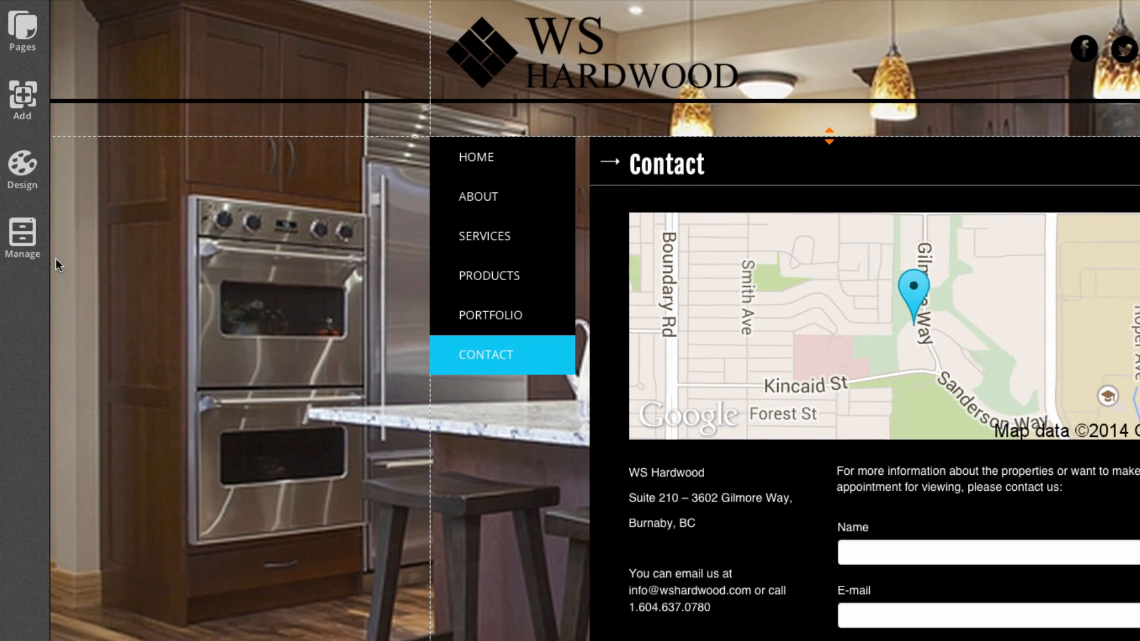
Choose the white-and-black preset under the menu's Vertical layout styles.
{"action": "left_click", "coordinate": [30, 191]}
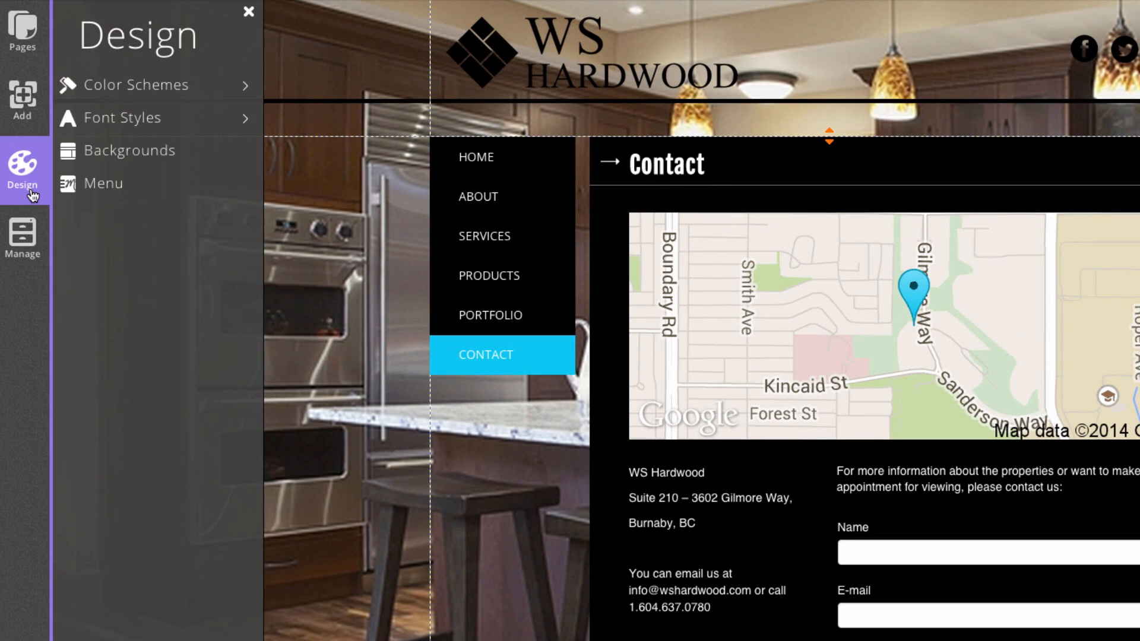
{"action": "left_click", "coordinate": [154, 191]}
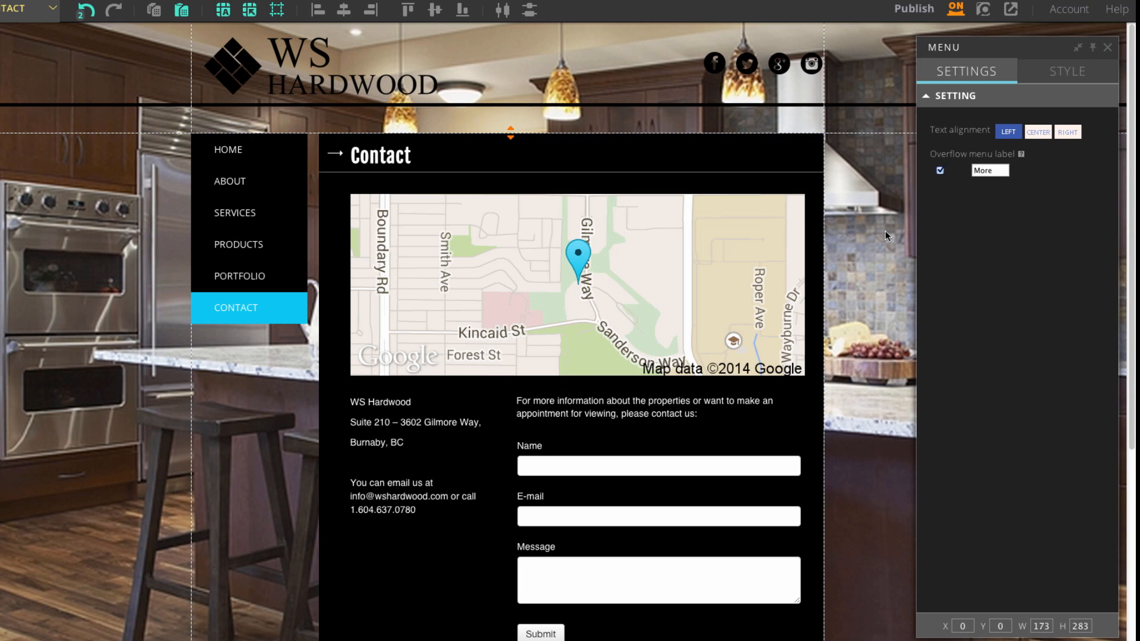
{"action": "left_click", "coordinate": [1054, 75]}
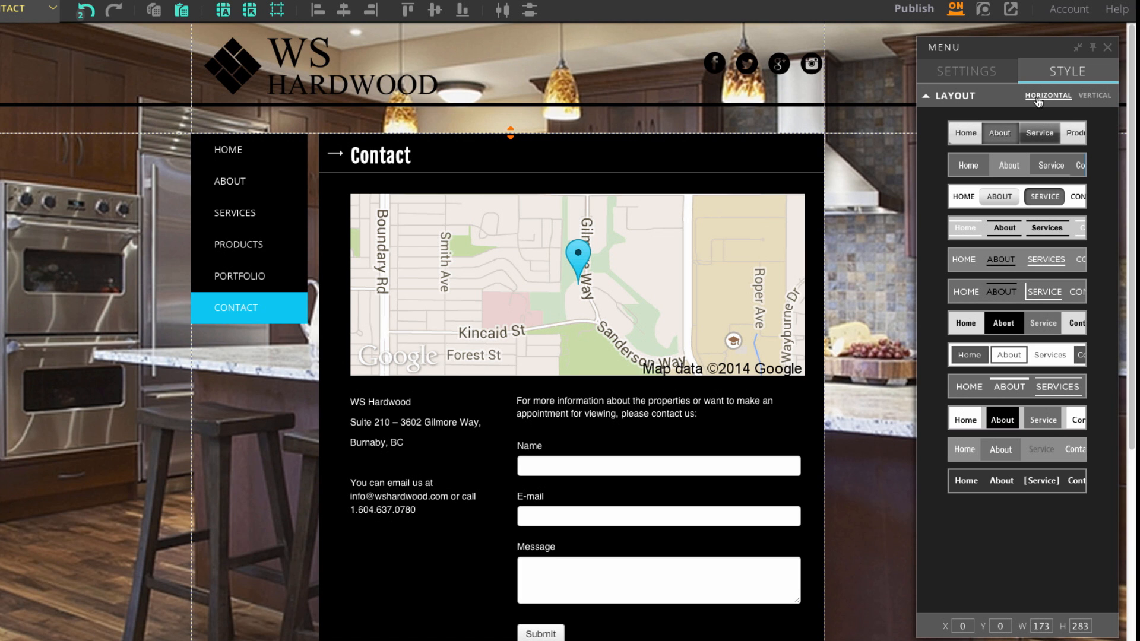
{"action": "left_click", "coordinate": [1097, 97]}
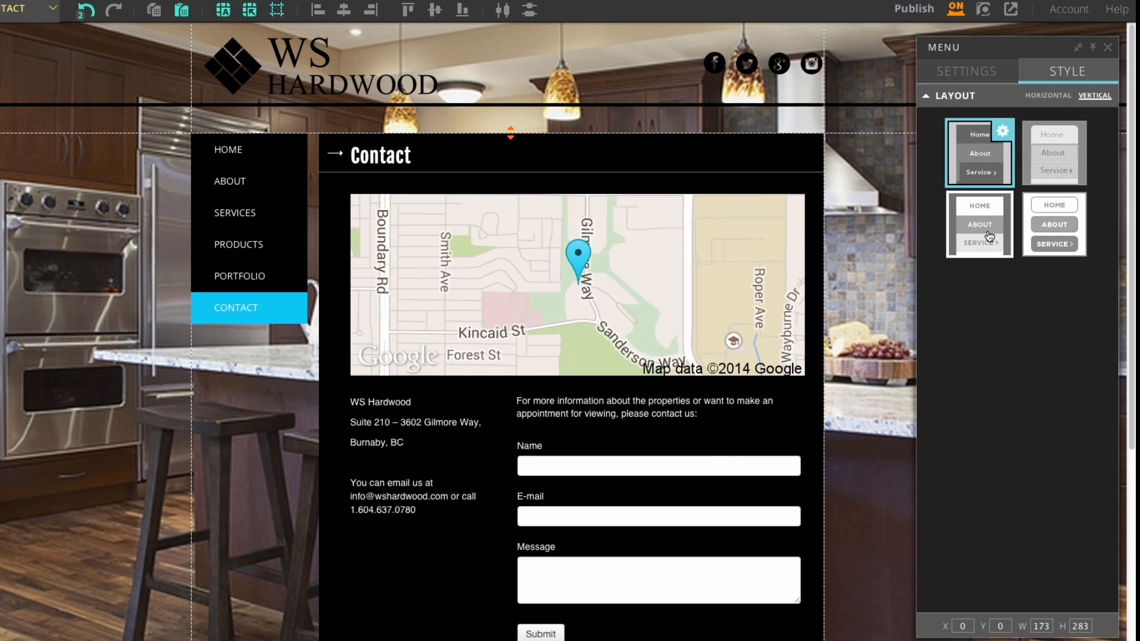
{"action": "left_click", "coordinate": [989, 237]}
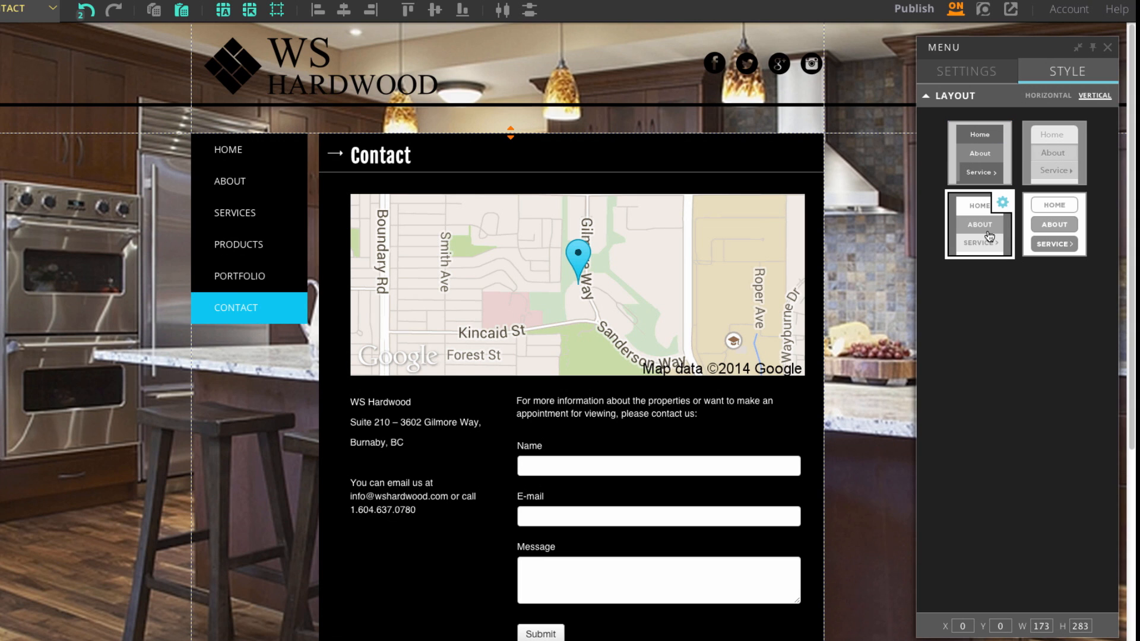
Set the menu background to white, and the current-page and hover backgrounds to black.
{"action": "left_click", "coordinate": [1002, 204]}
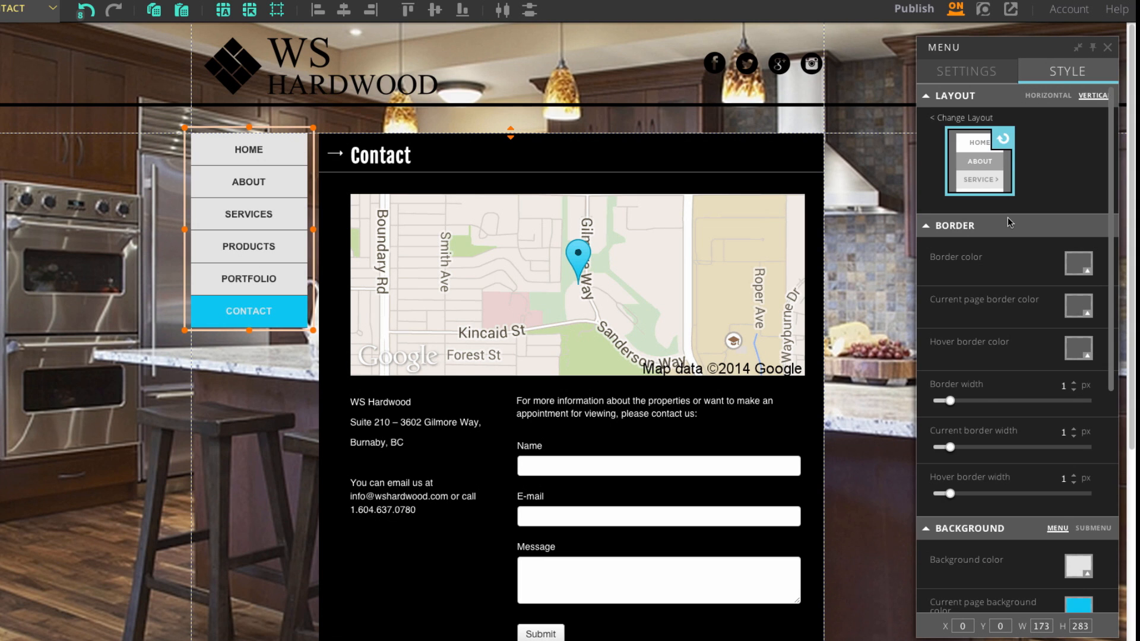
{"action": "scroll", "coordinate": [1009, 222], "scroll_direction": "down", "scroll_amount": 2}
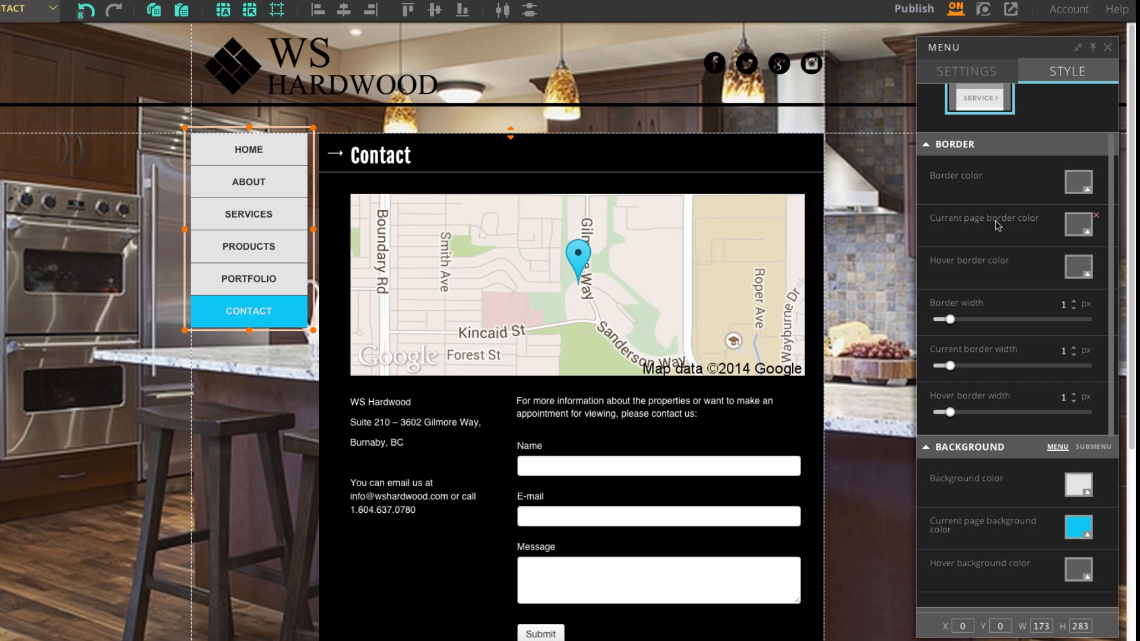
{"action": "scroll", "coordinate": [997, 221], "scroll_direction": "down", "scroll_amount": 5}
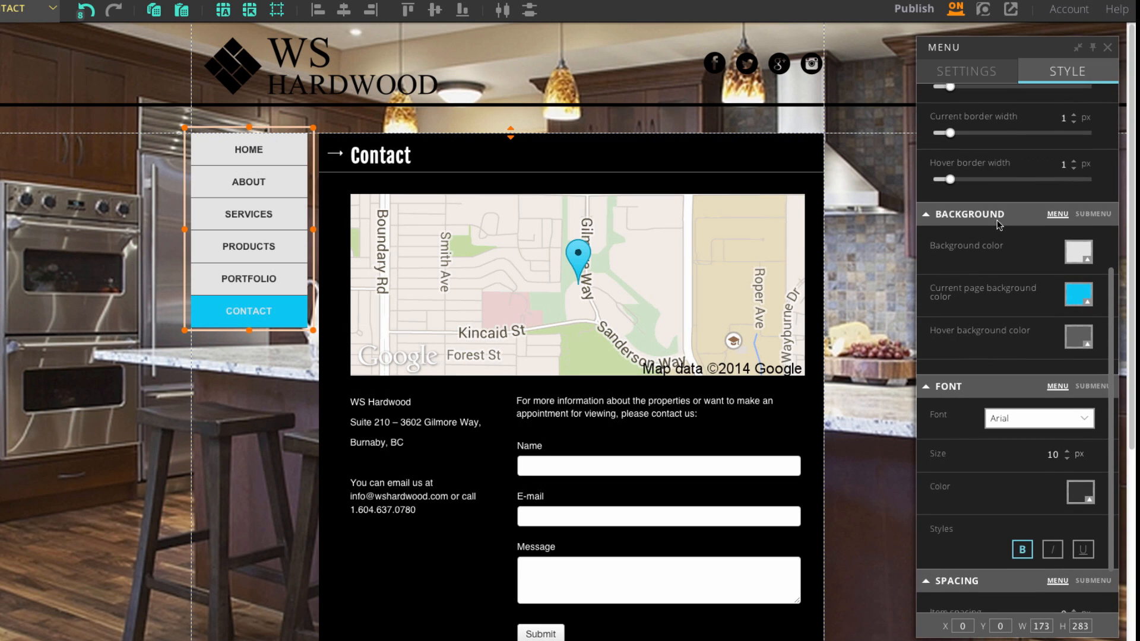
{"action": "left_click", "coordinate": [1074, 256]}
{"action": "left_click", "coordinate": [1067, 284]}
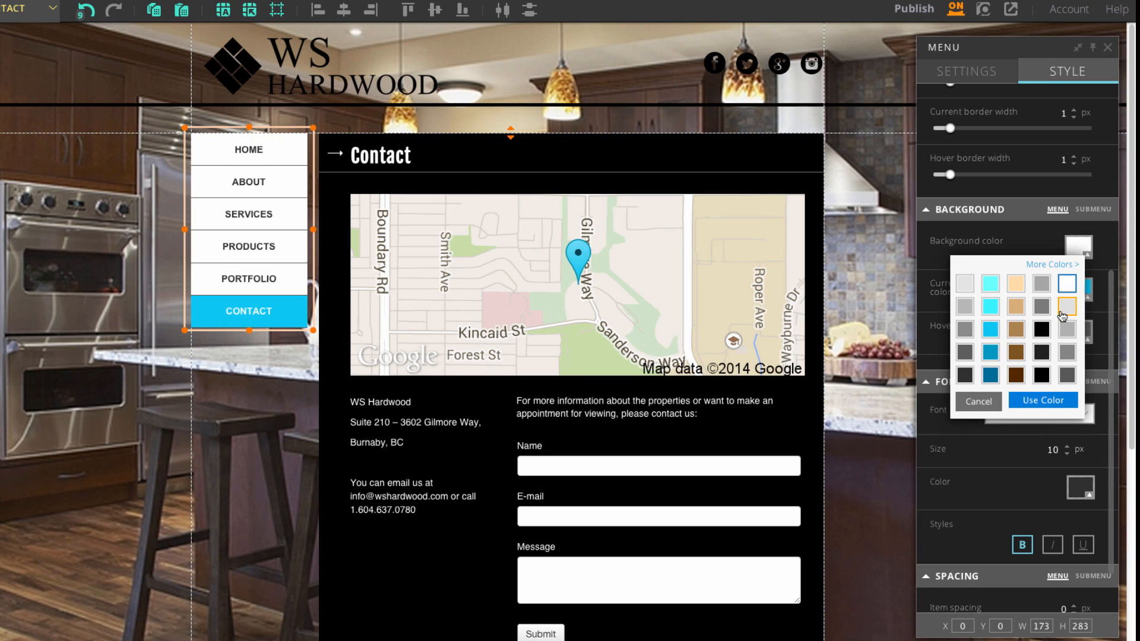
{"action": "left_click", "coordinate": [1043, 401]}
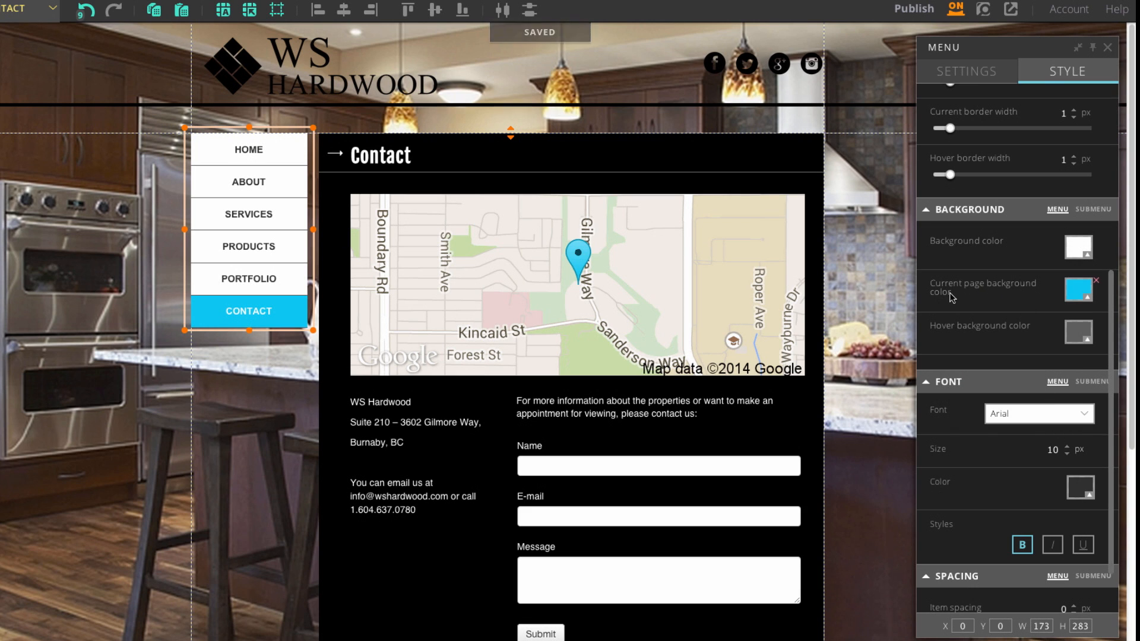
{"action": "left_click", "coordinate": [1078, 296]}
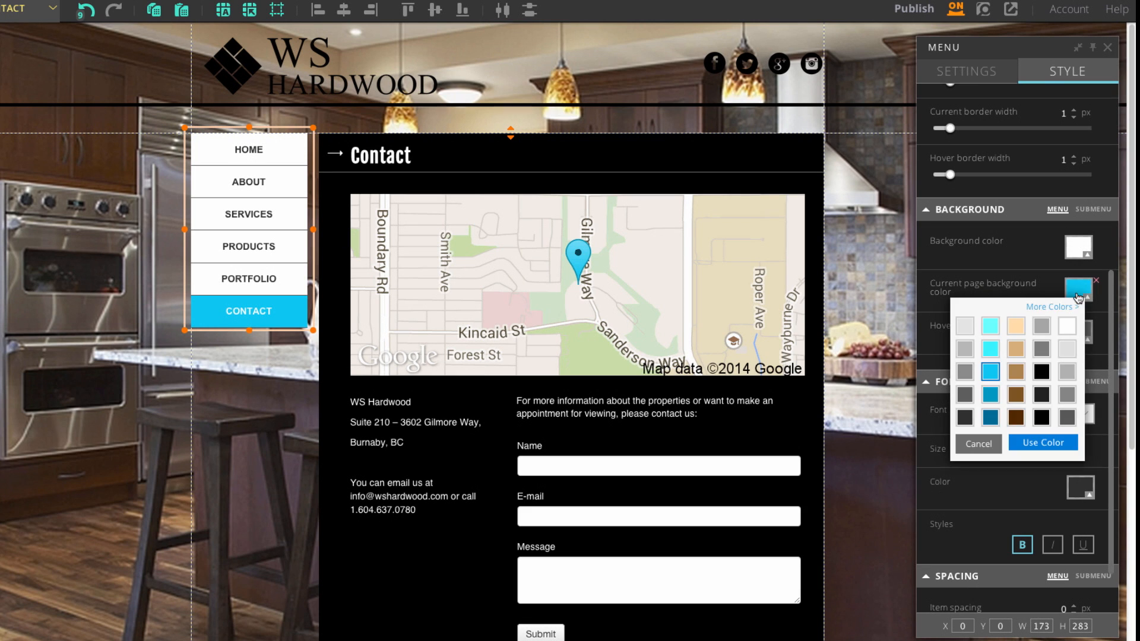
{"action": "left_click", "coordinate": [1041, 419]}
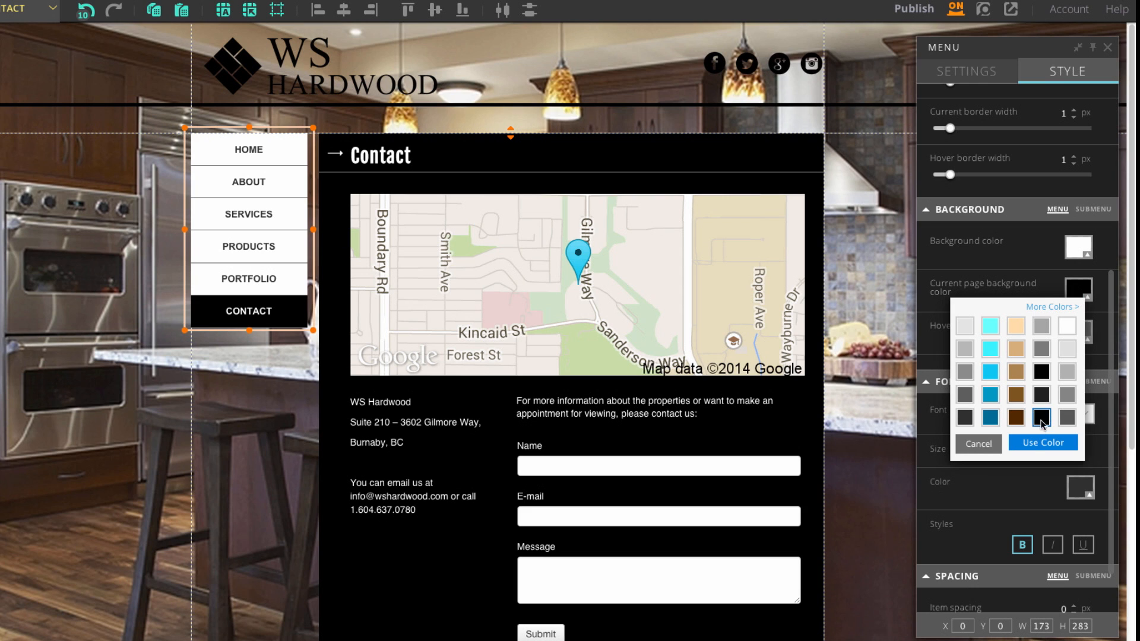
{"action": "left_click", "coordinate": [1043, 442]}
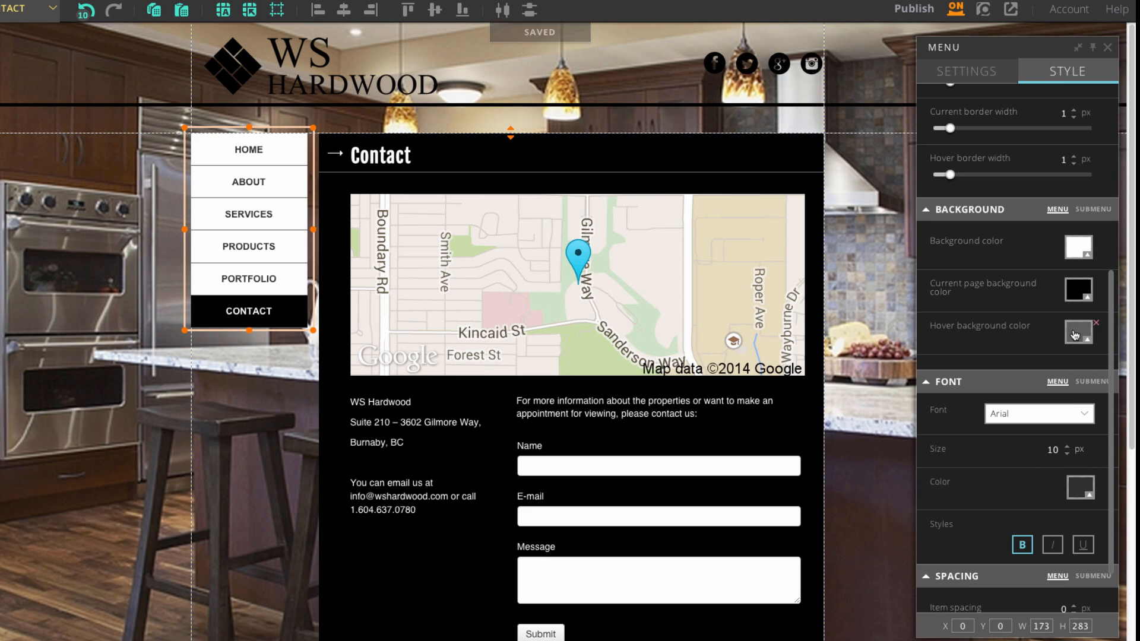
{"action": "left_click", "coordinate": [1073, 336]}
{"action": "left_click", "coordinate": [1042, 461]}
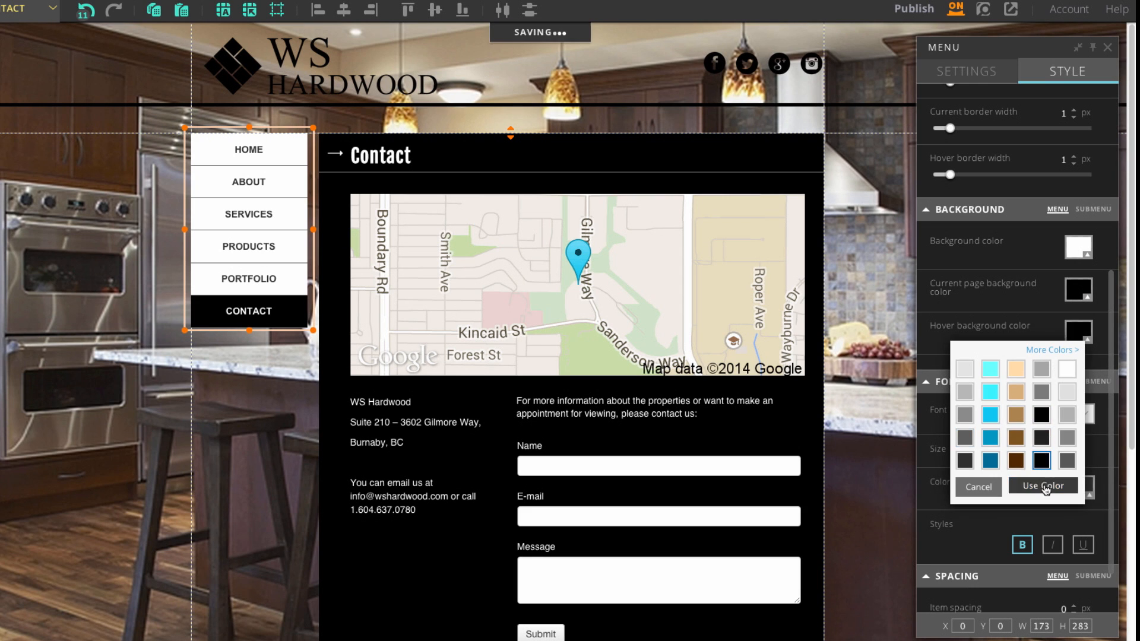
{"action": "left_click", "coordinate": [1044, 487]}
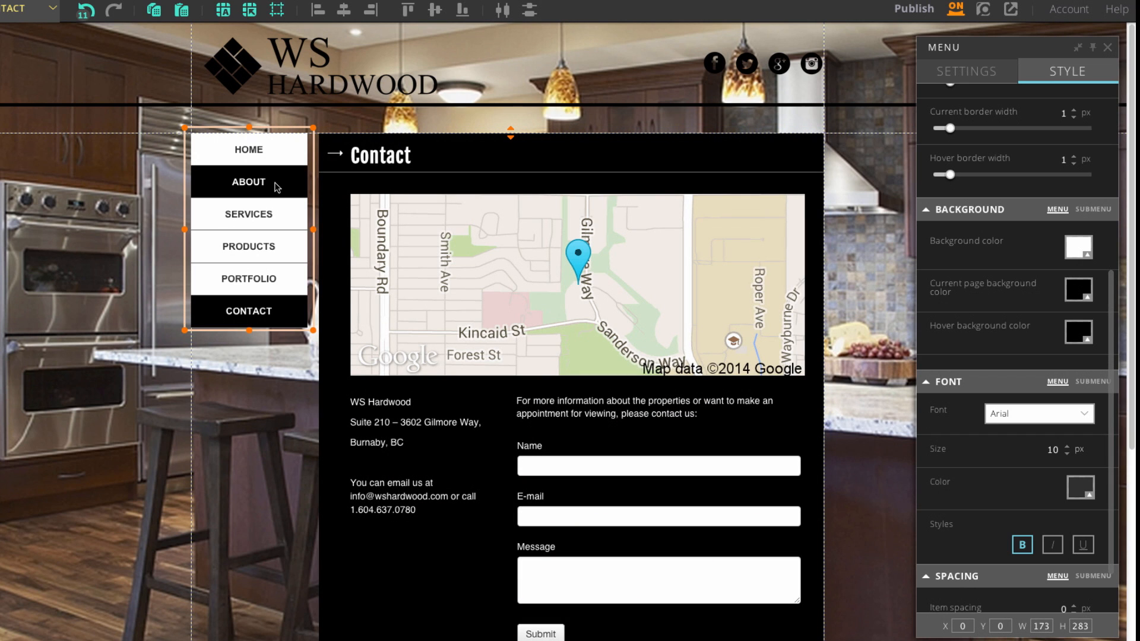
{"action": "left_click", "coordinate": [895, 302]}
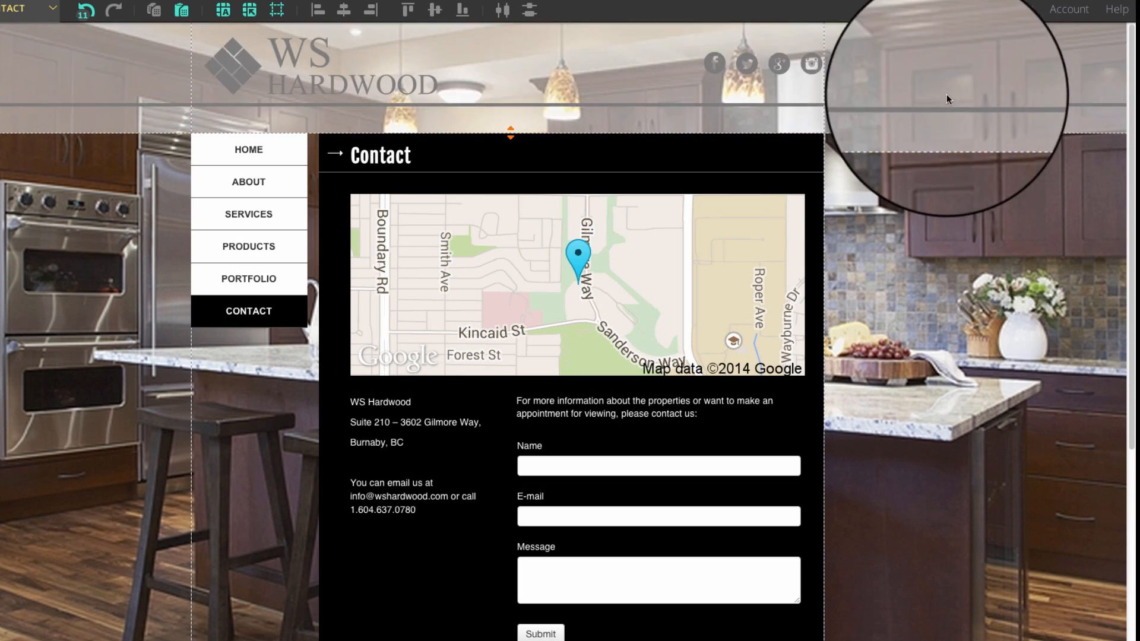
{"action": "left_click", "coordinate": [983, 11]}
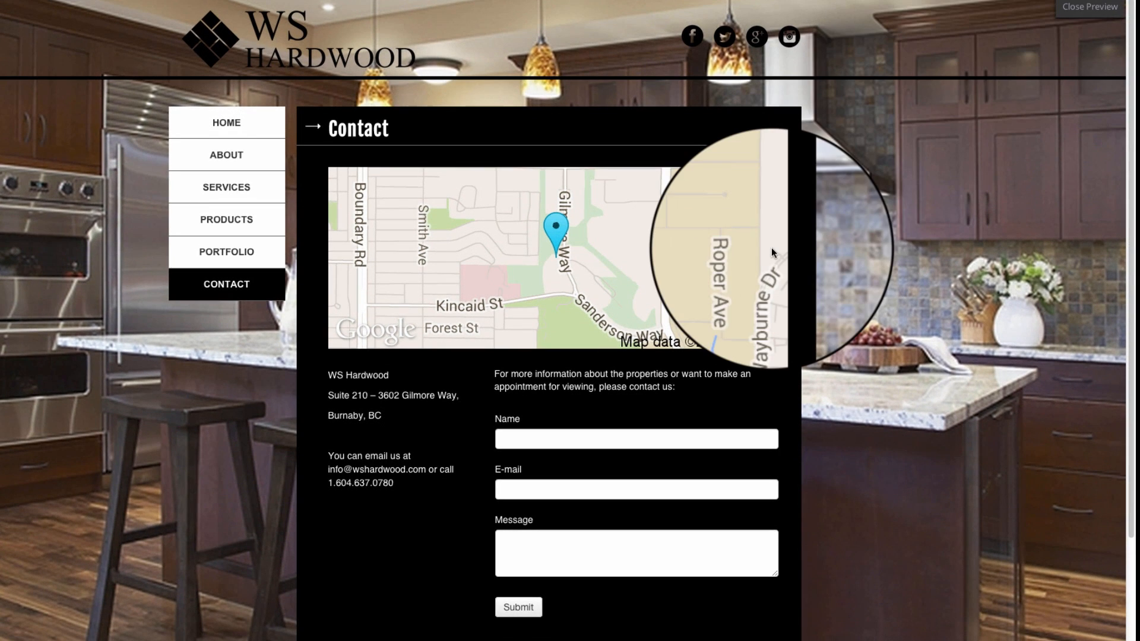
{"action": "left_click", "coordinate": [233, 127]}
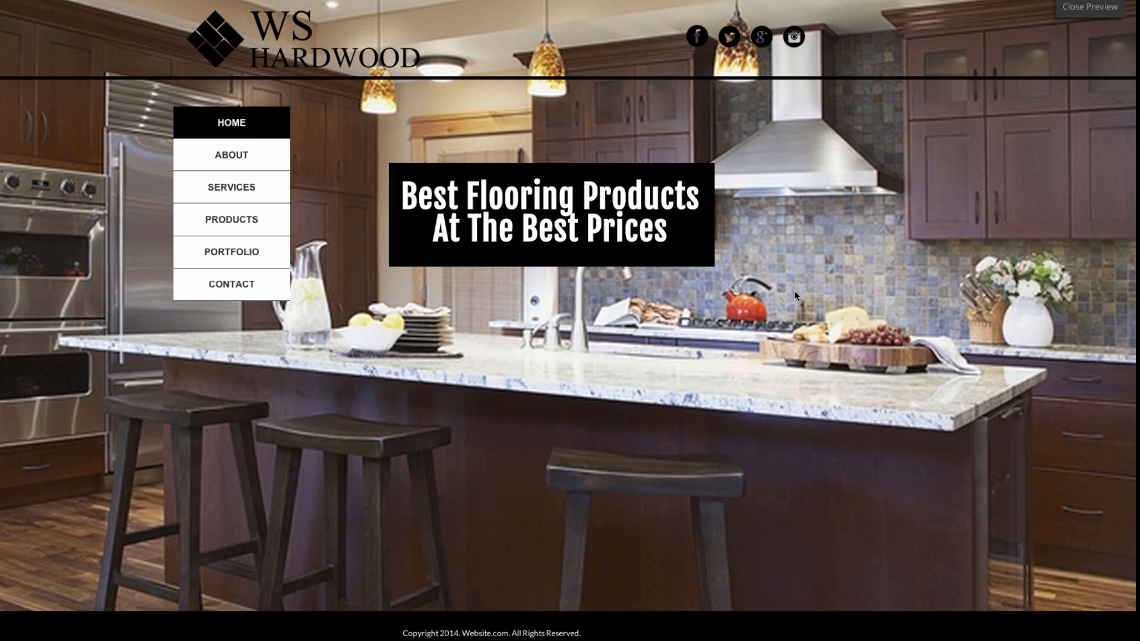
{"action": "left_click", "coordinate": [246, 161]}
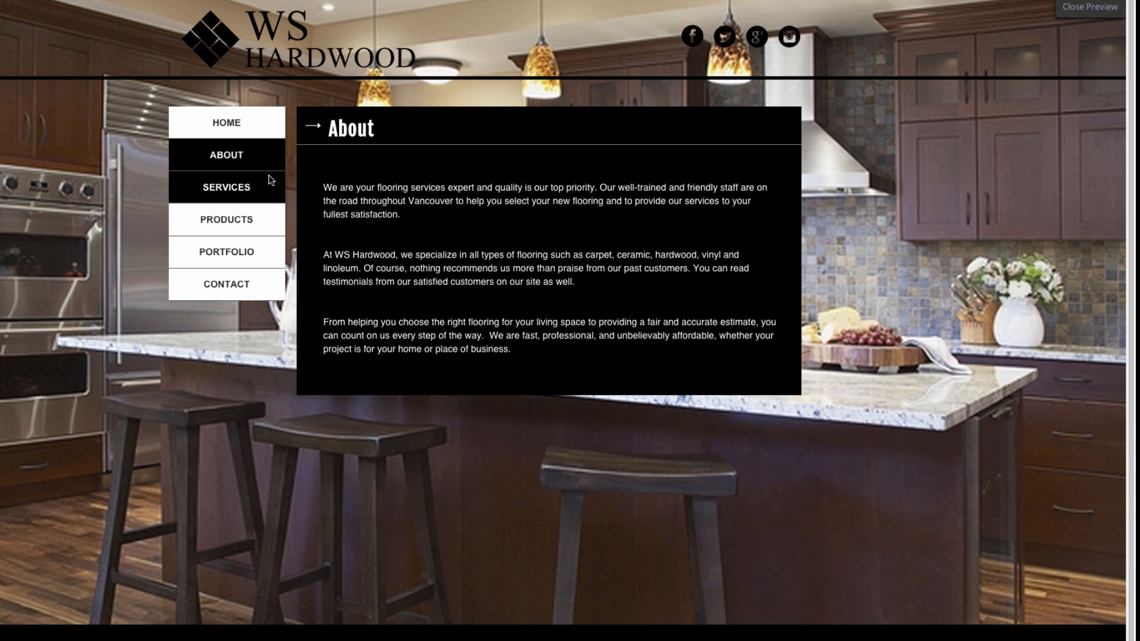
{"action": "left_click", "coordinate": [257, 188]}
{"action": "scroll", "coordinate": [796, 273], "scroll_direction": "down", "scroll_amount": 5}
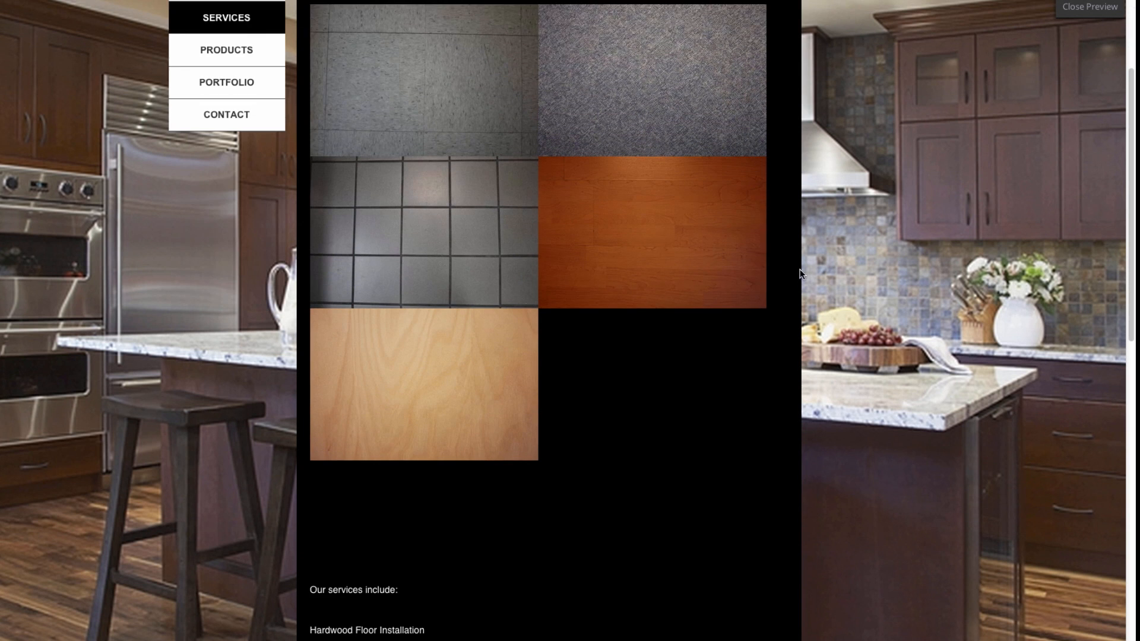
{"action": "scroll", "coordinate": [496, 203], "scroll_direction": "down", "scroll_amount": 10}
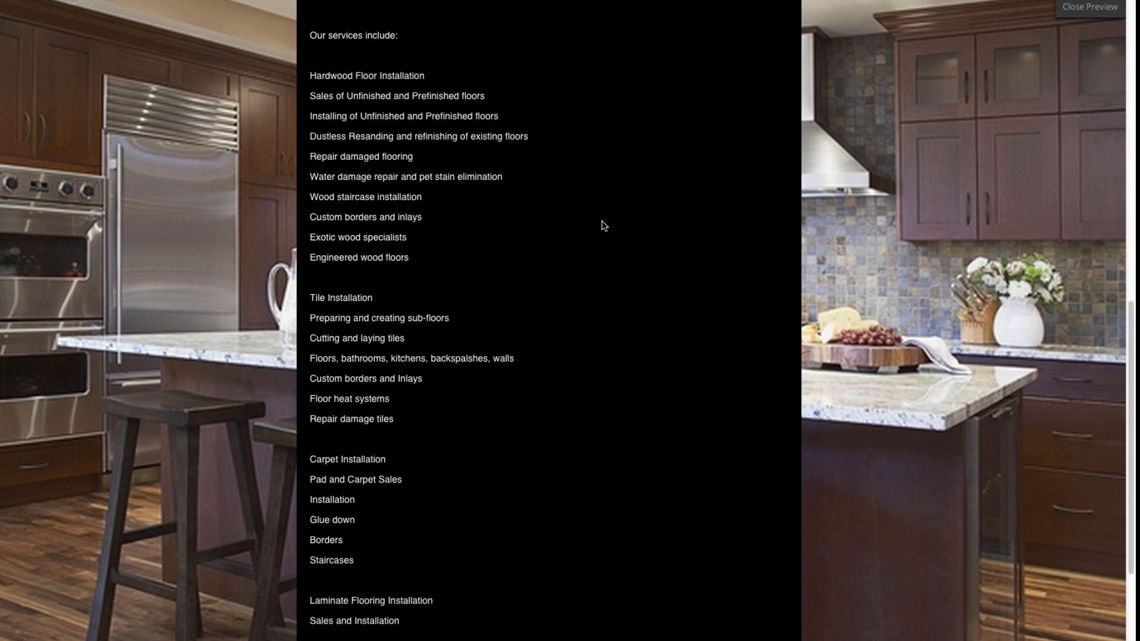
{"action": "scroll", "coordinate": [500, 255], "scroll_direction": "up", "scroll_amount": 15}
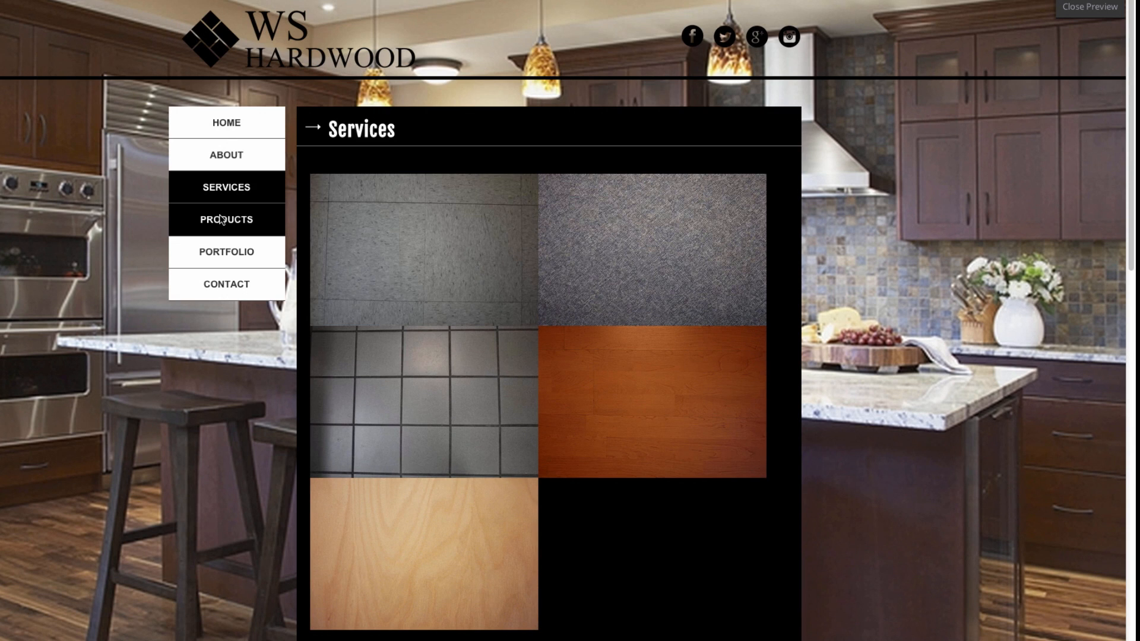
{"action": "left_click", "coordinate": [221, 220]}
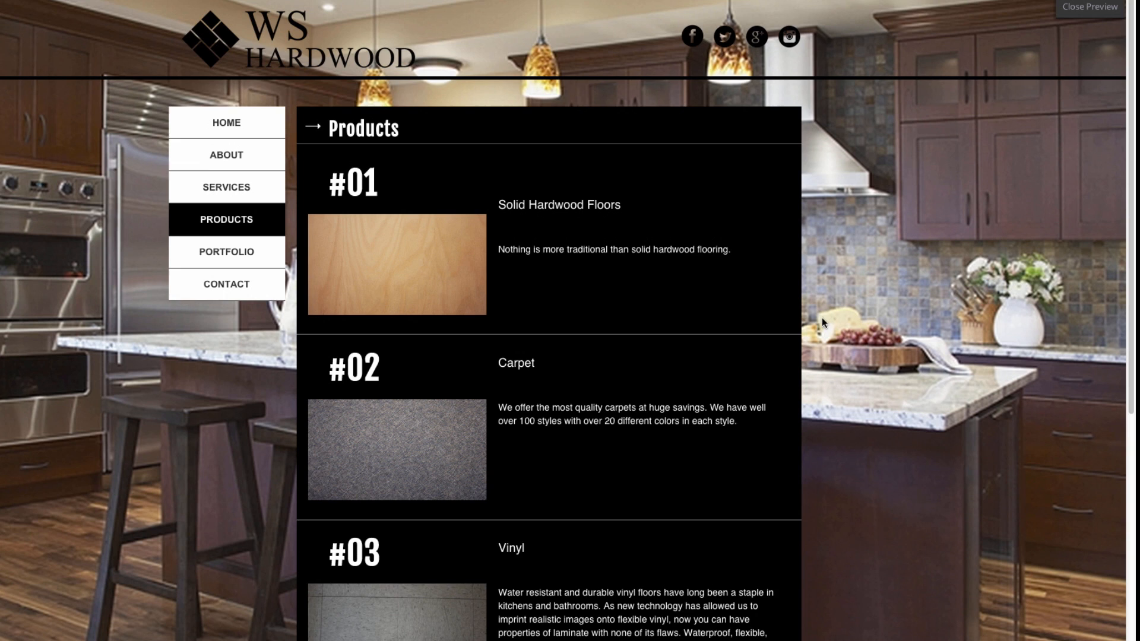
{"action": "scroll", "coordinate": [827, 325], "scroll_direction": "down", "scroll_amount": 1}
{"action": "scroll", "coordinate": [826, 325], "scroll_direction": "down", "scroll_amount": 5}
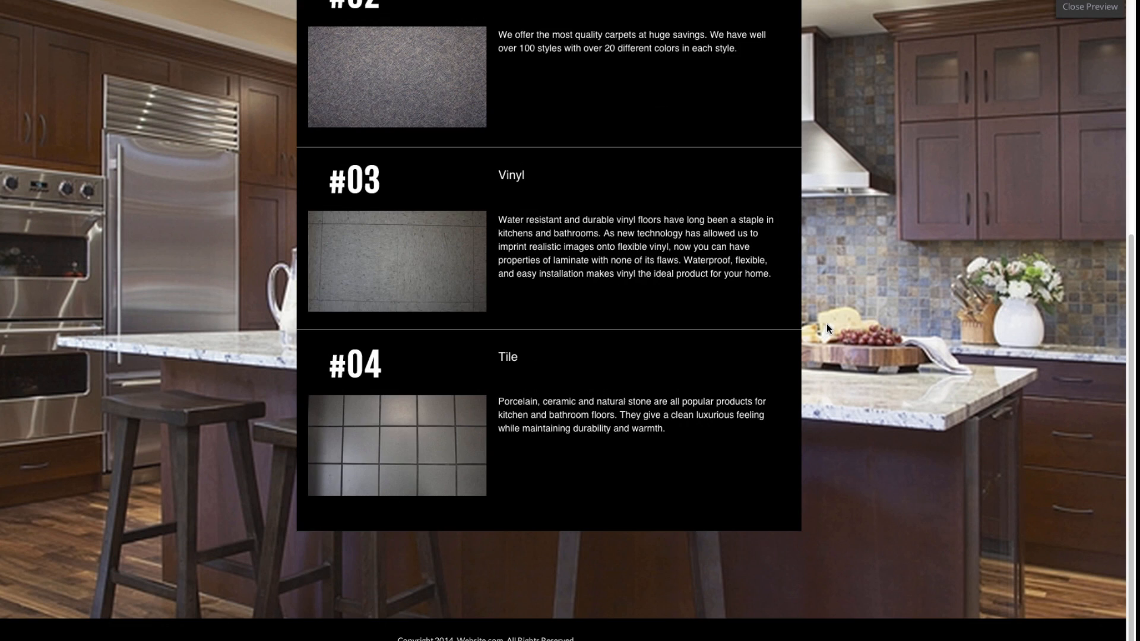
{"action": "scroll", "coordinate": [826, 325], "scroll_direction": "up", "scroll_amount": 6}
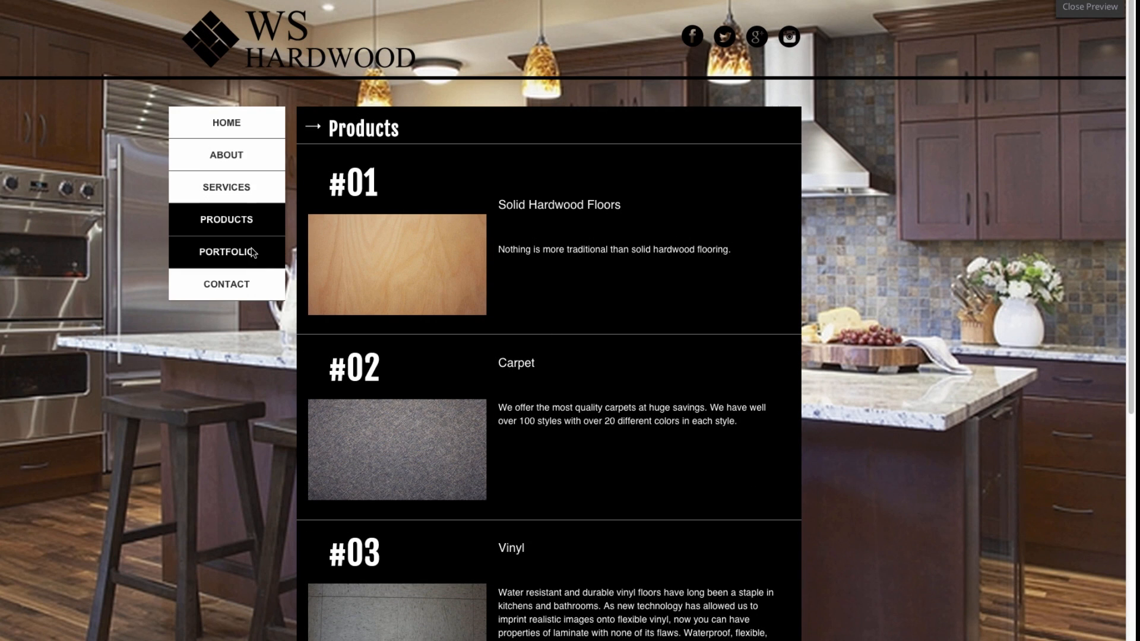
{"action": "left_click", "coordinate": [250, 247]}
{"action": "scroll", "coordinate": [625, 333], "scroll_direction": "down", "scroll_amount": 2}
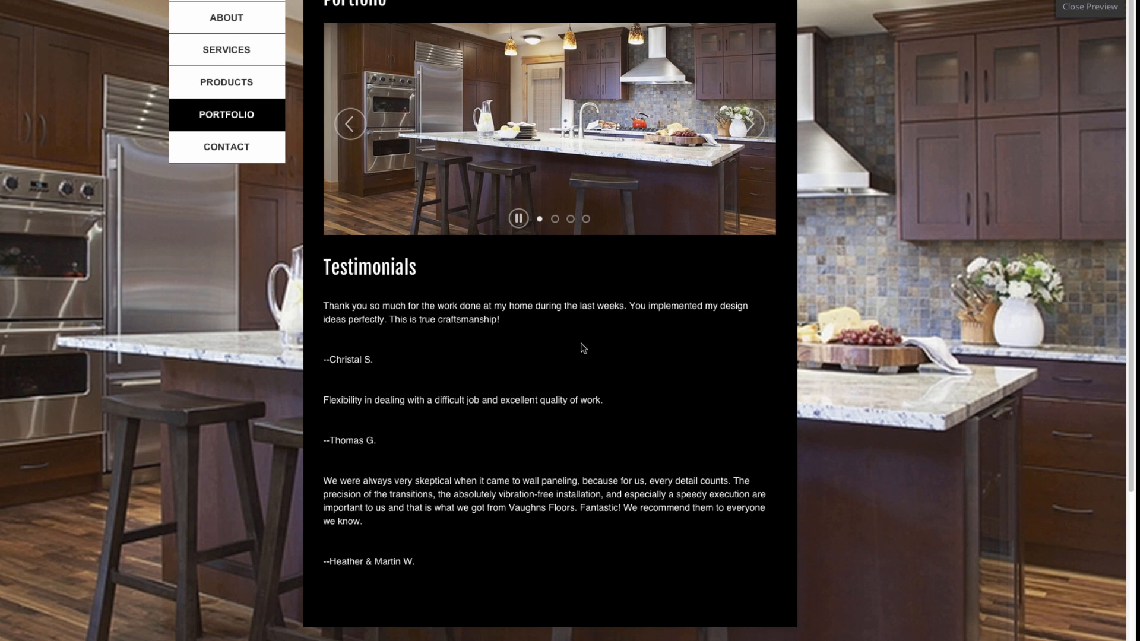
{"action": "left_click", "coordinate": [237, 148]}
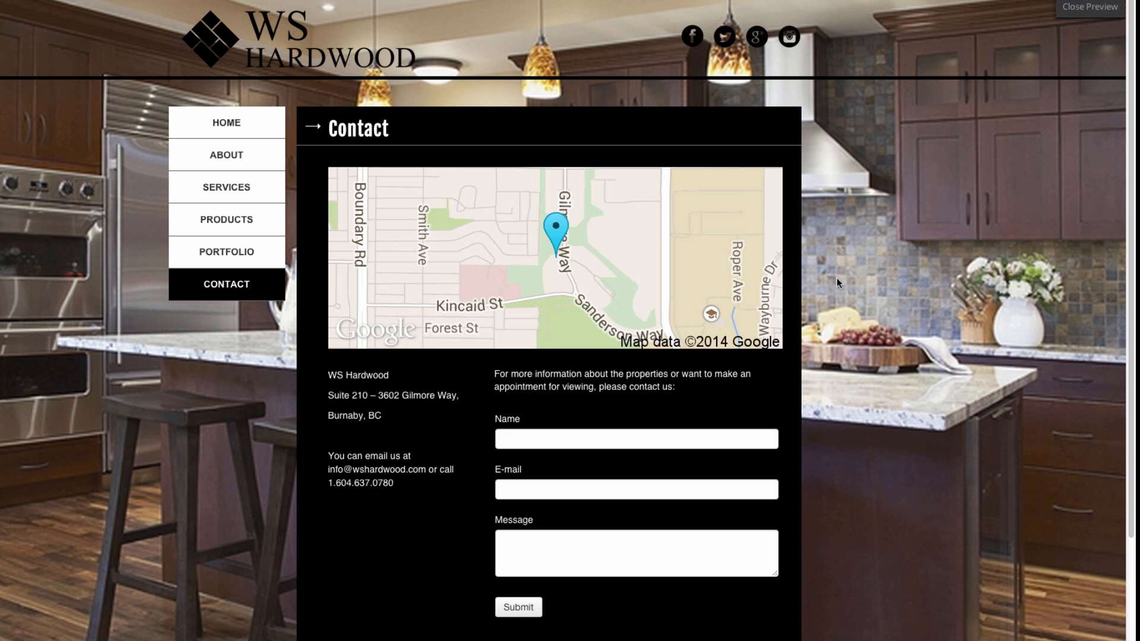
{"action": "scroll", "coordinate": [841, 294], "scroll_direction": "down", "scroll_amount": 1}
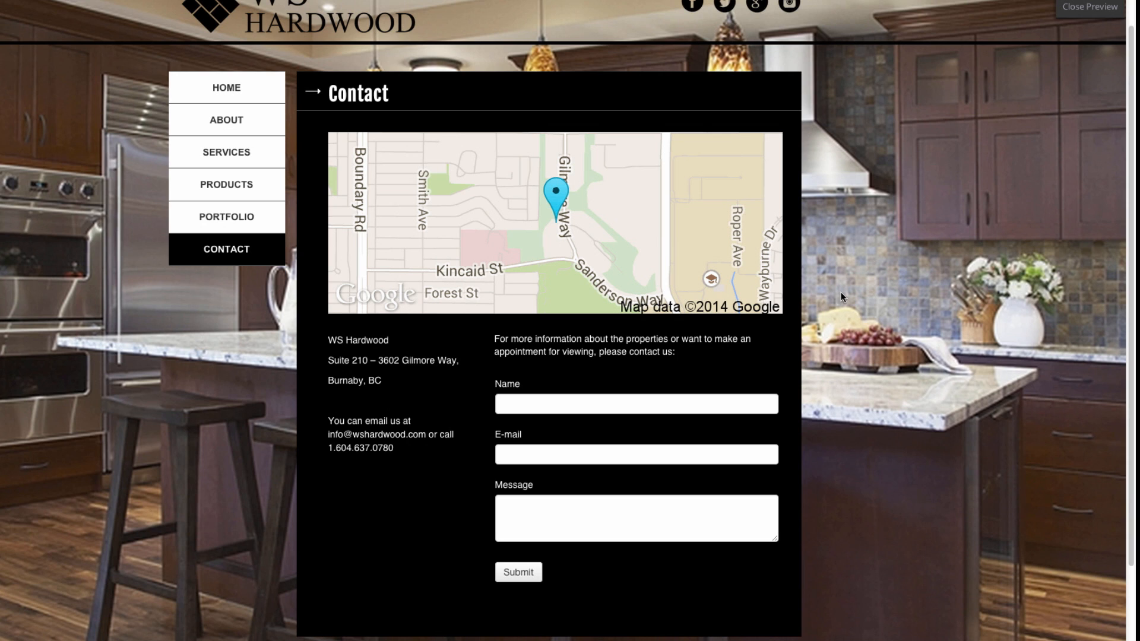
{"action": "scroll", "coordinate": [840, 291], "scroll_direction": "up", "scroll_amount": 1}
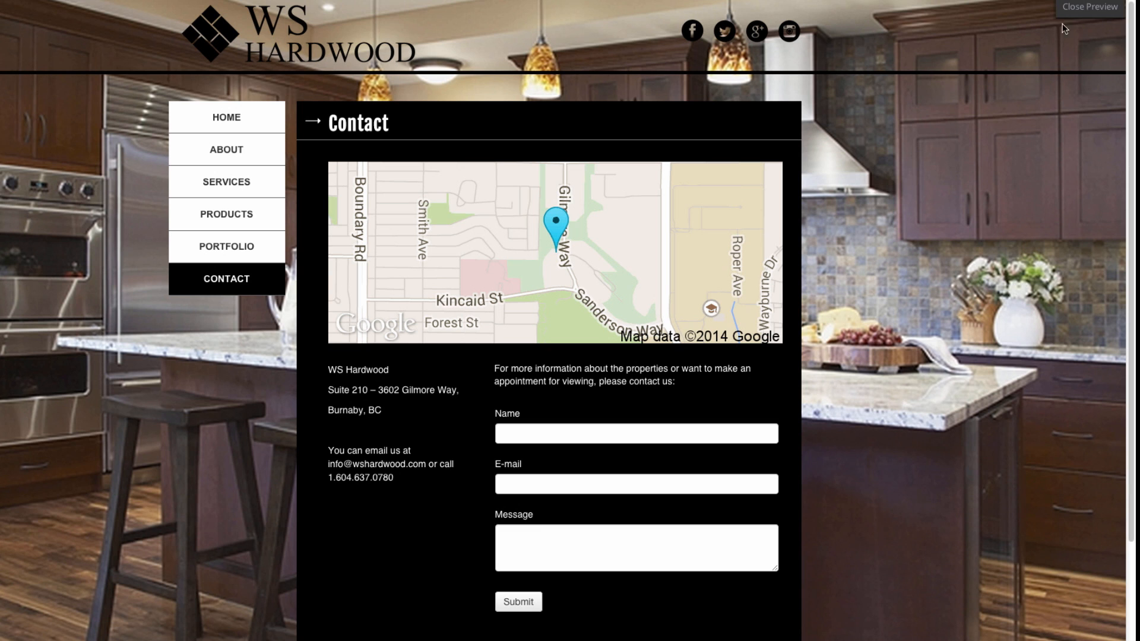
{"action": "left_click", "coordinate": [1073, 12]}
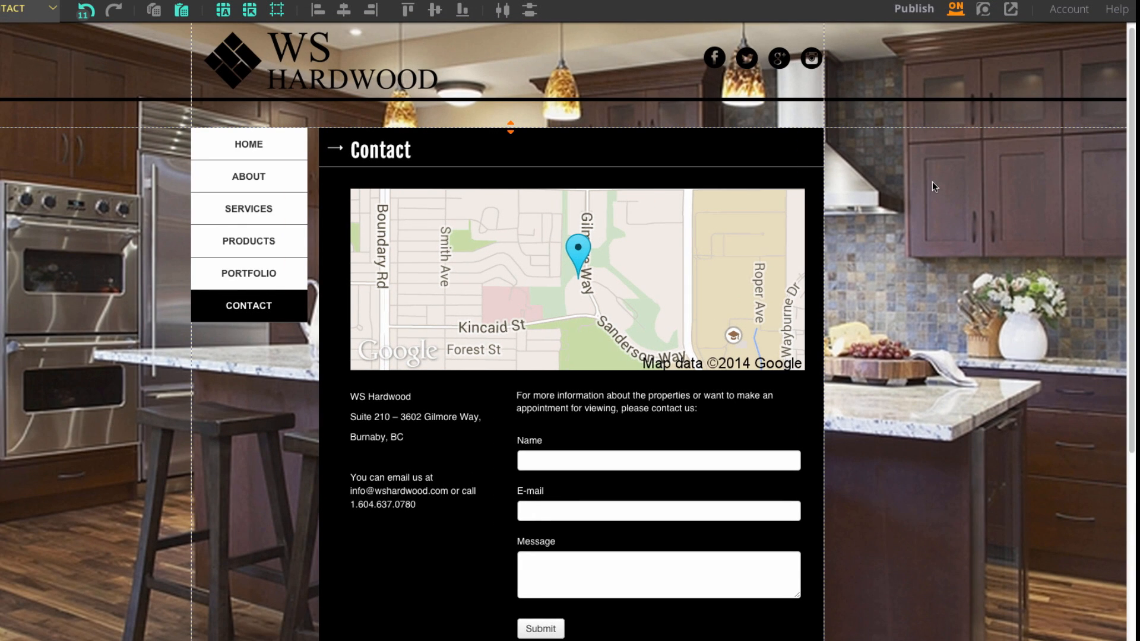
Show the Publish options: All Pages, Site Menu Only and Pages.
{"action": "left_click", "coordinate": [910, 18]}
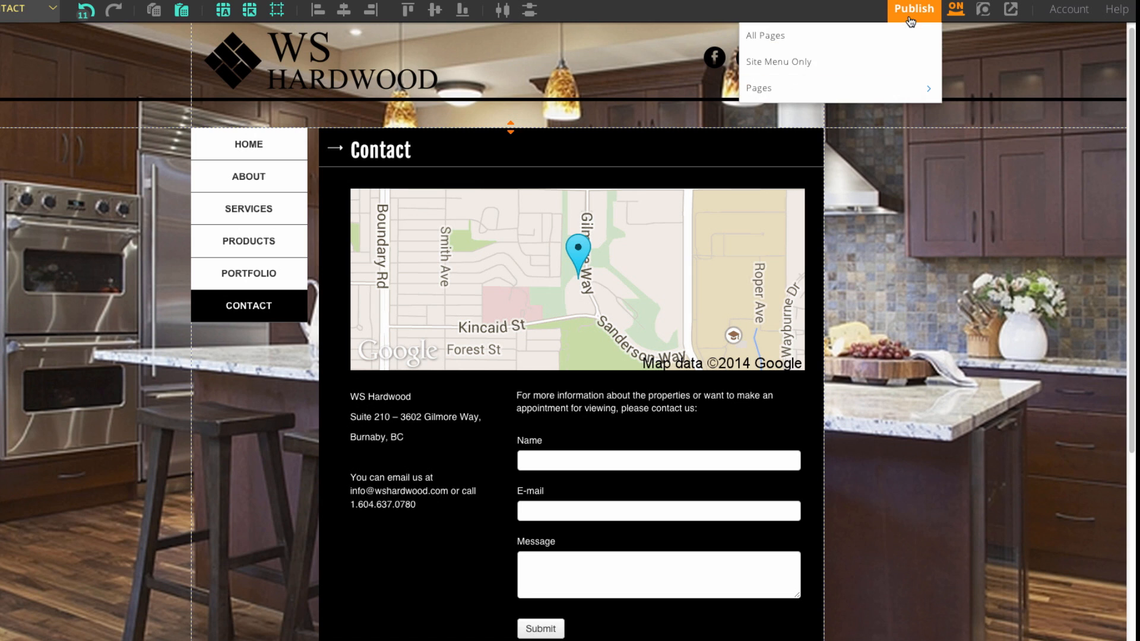